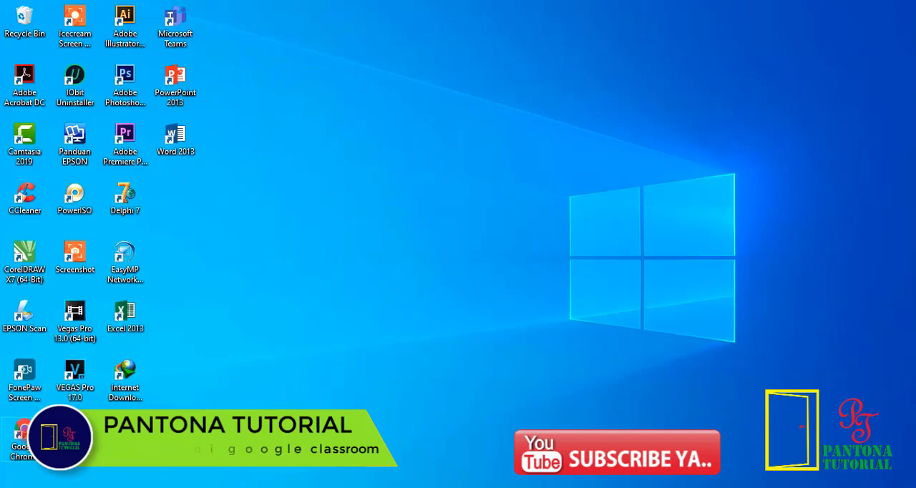
Step: Launch Google Chrome and open Google Classroom from the Google apps
double_click(26, 433)
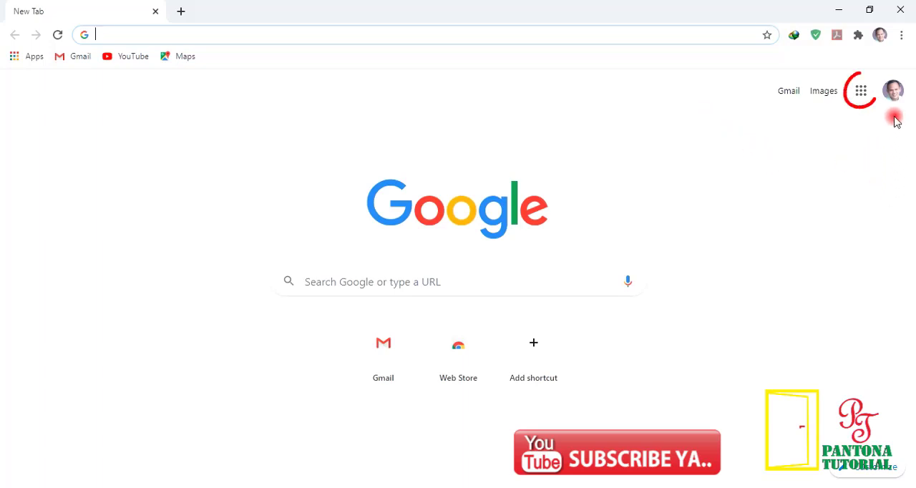
left_click(861, 98)
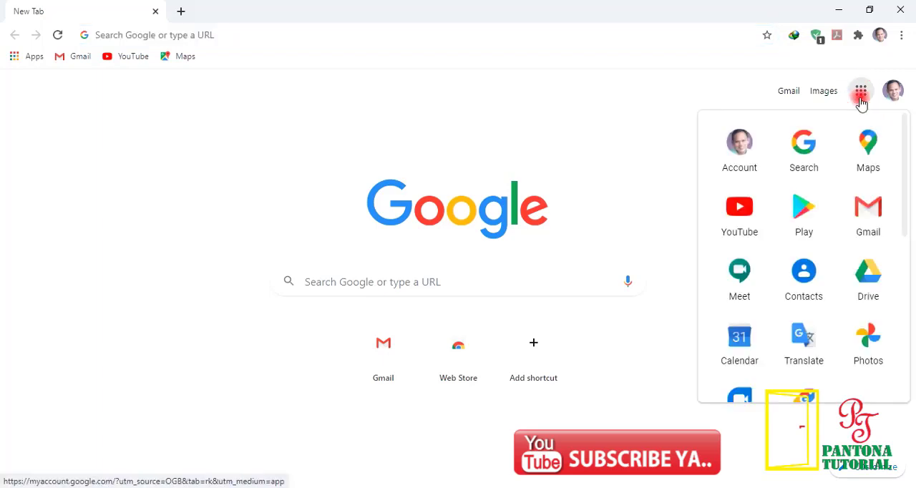
scroll(805, 294, "down", 3)
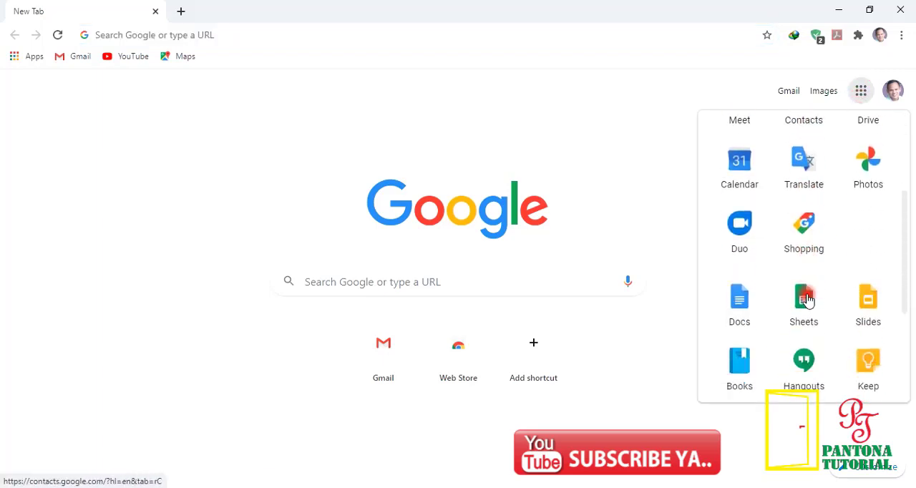
scroll(806, 300, "down", 3)
left_click(807, 283)
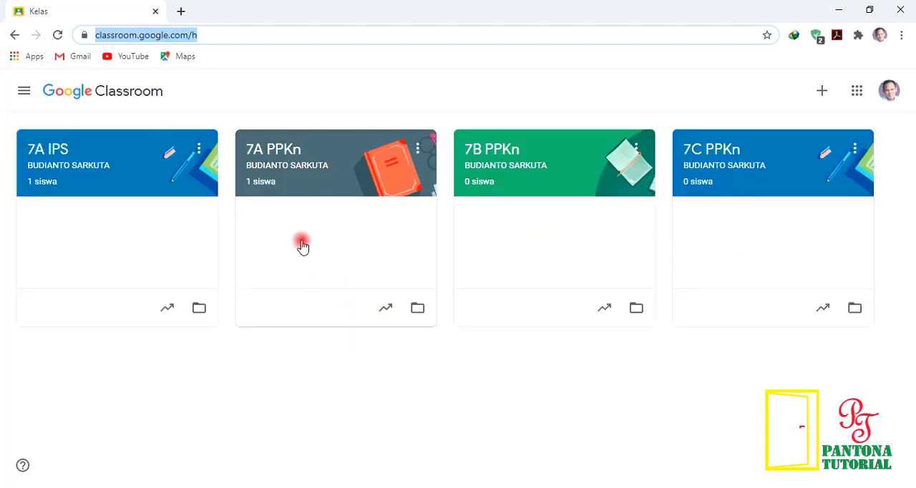
Step: Open the Tugas Kelas page of the 7A PPKn class and look through its topics
left_click(297, 166)
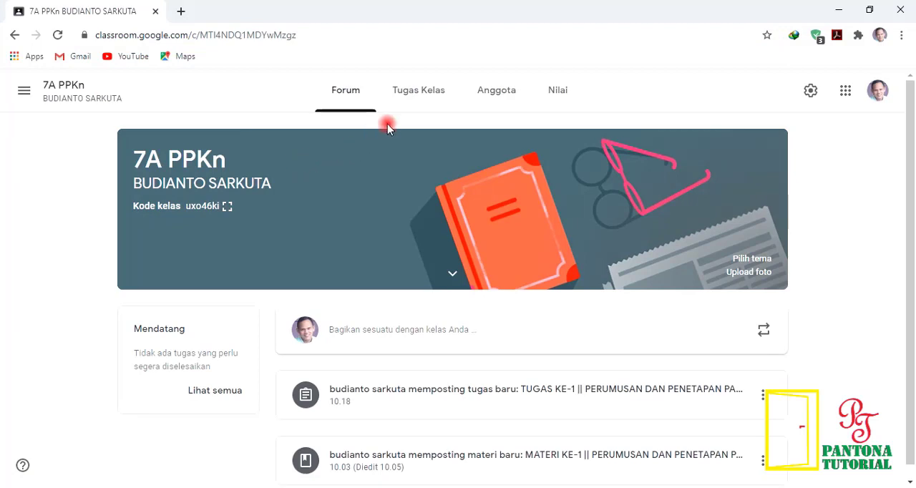
left_click(430, 95)
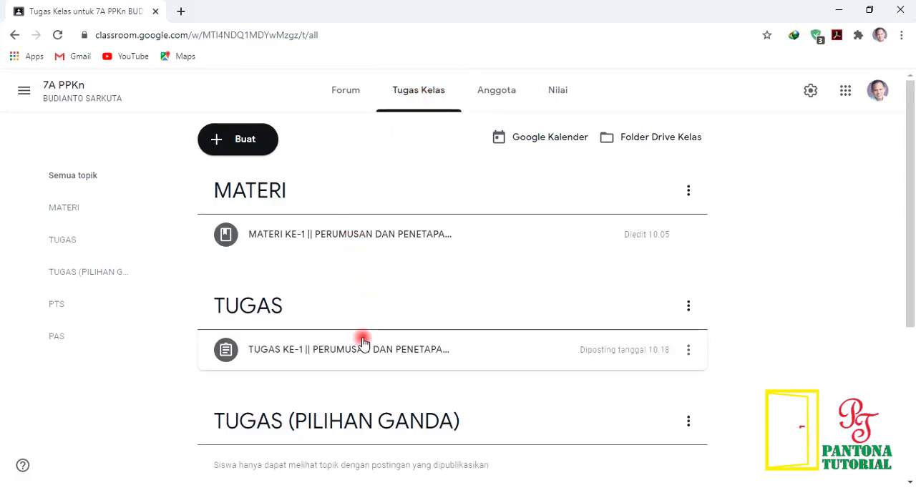
scroll(363, 358, "down", 2)
scroll(358, 370, "up", 1)
scroll(358, 371, "up", 1)
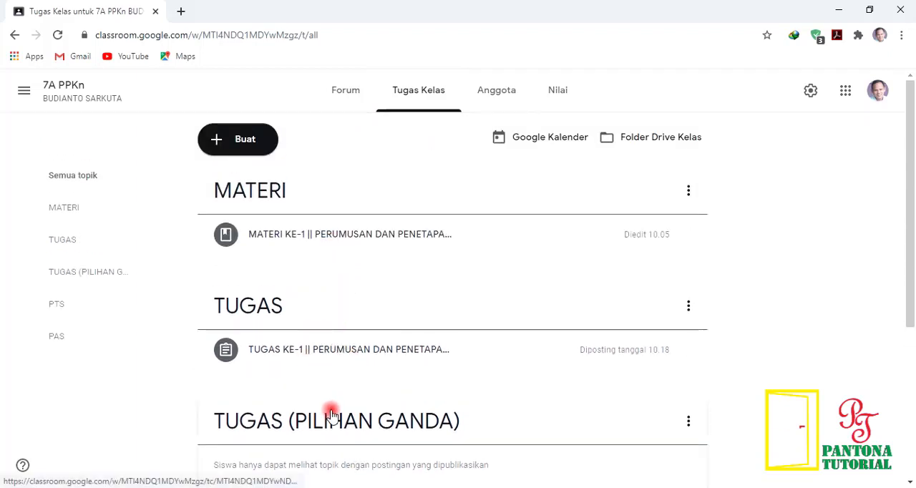
scroll(329, 415, "down", 3)
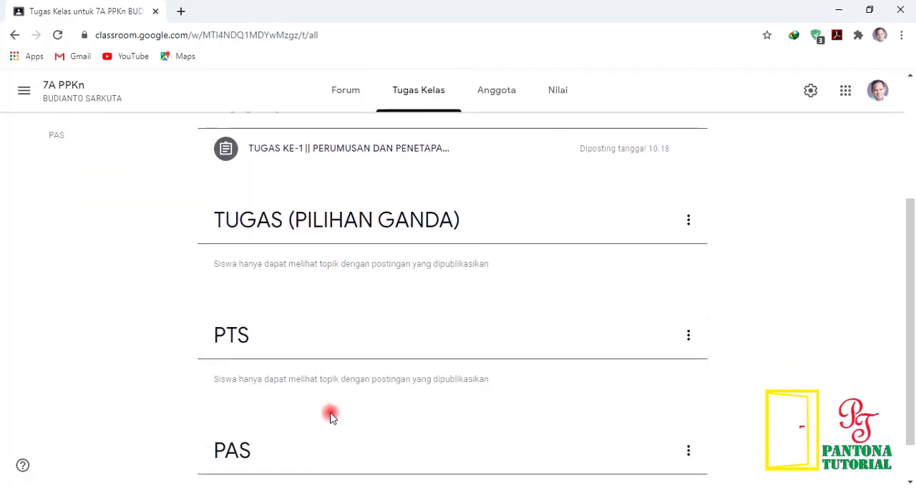
scroll(331, 417, "up", 2)
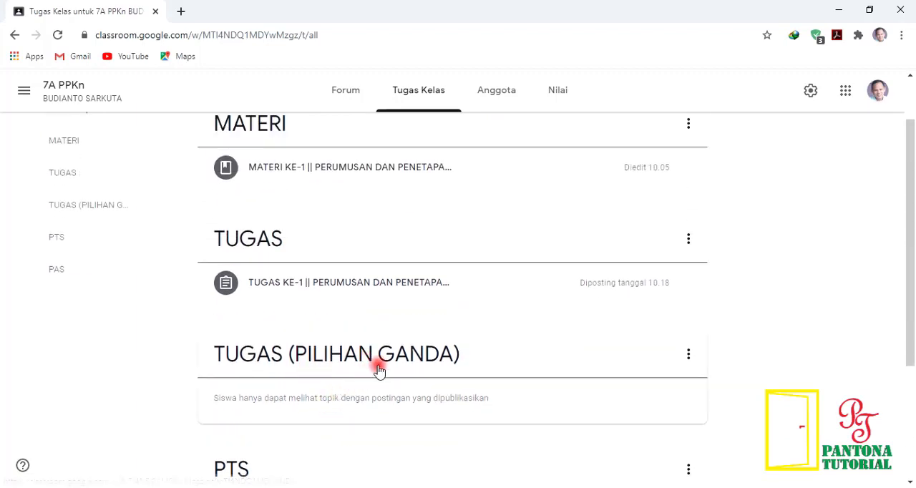
scroll(315, 294, "up", 1)
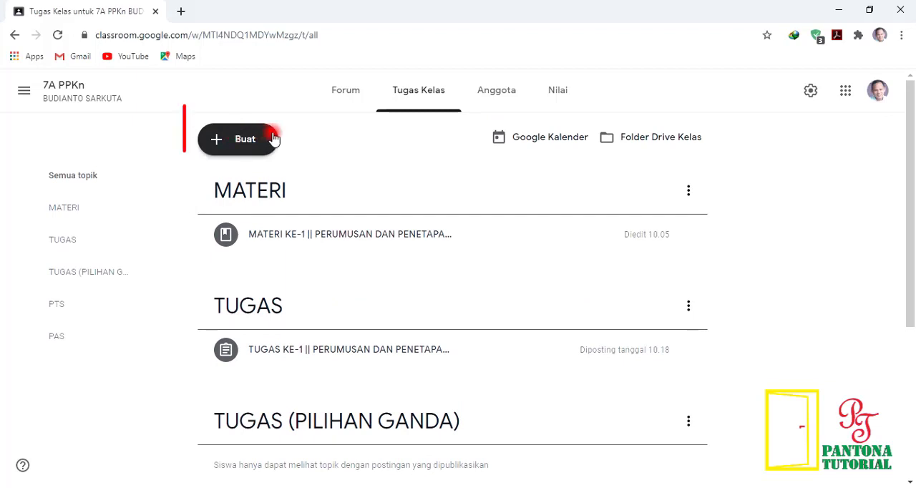
Step: Create a Tugas kuis assignment with the title "TUGAS KE-1 PILIHAN GANDA"
left_click(238, 140)
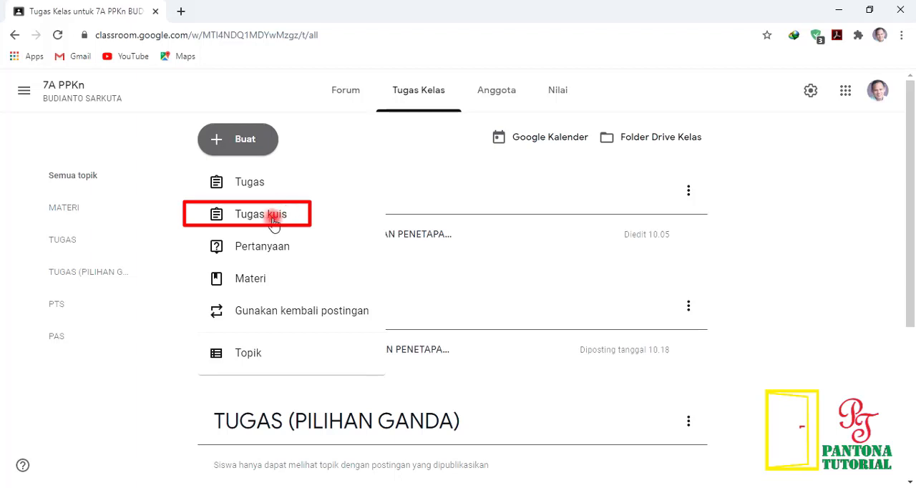
left_click(250, 223)
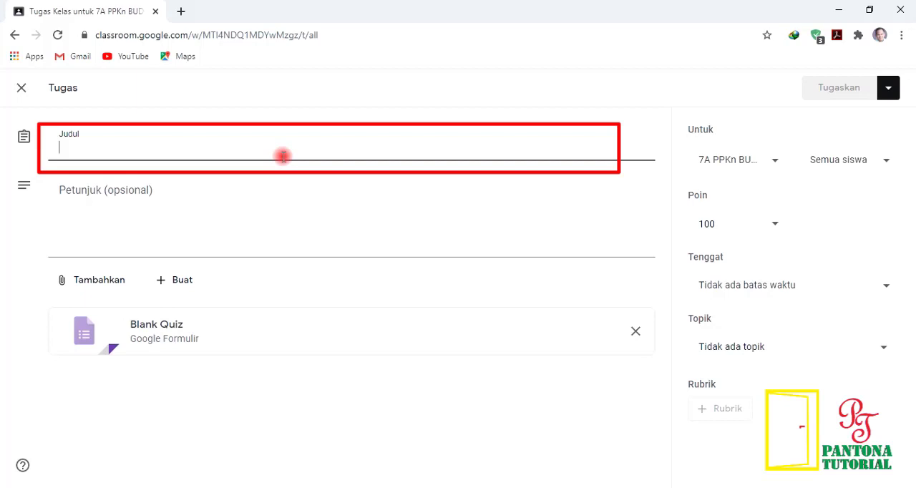
type("UG")
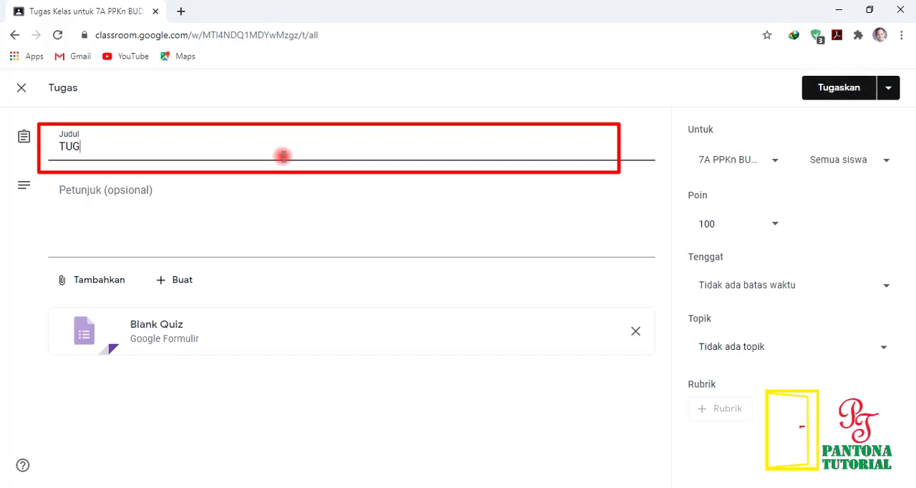
type("AS KE-1 PILIHAN GANDA")
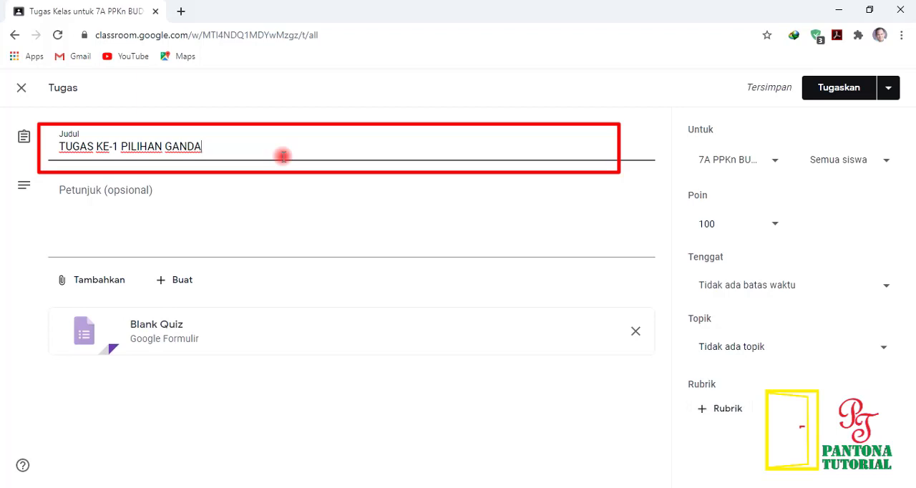
Step: Enter the instructions "Kerjakan Soal Pilihan Ganda PPKn Berikut ini :" and open the attached Blank Quiz form
left_click(89, 197)
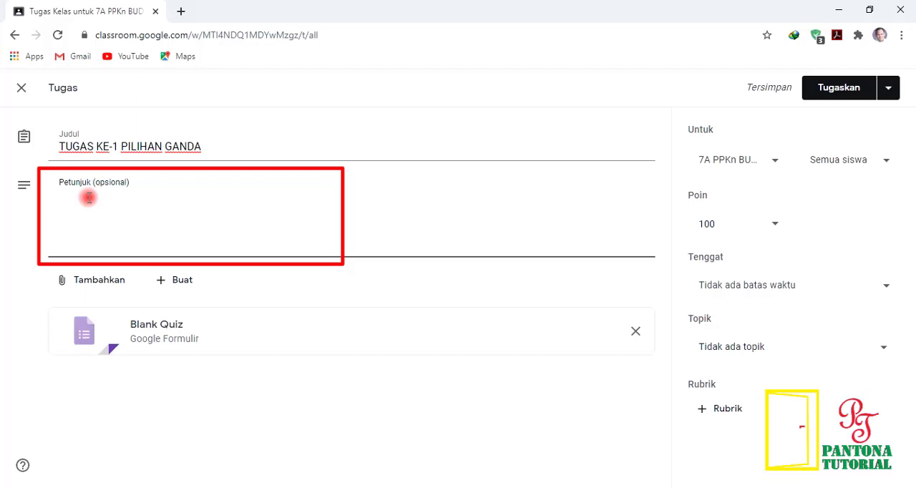
type("Kerjakan")
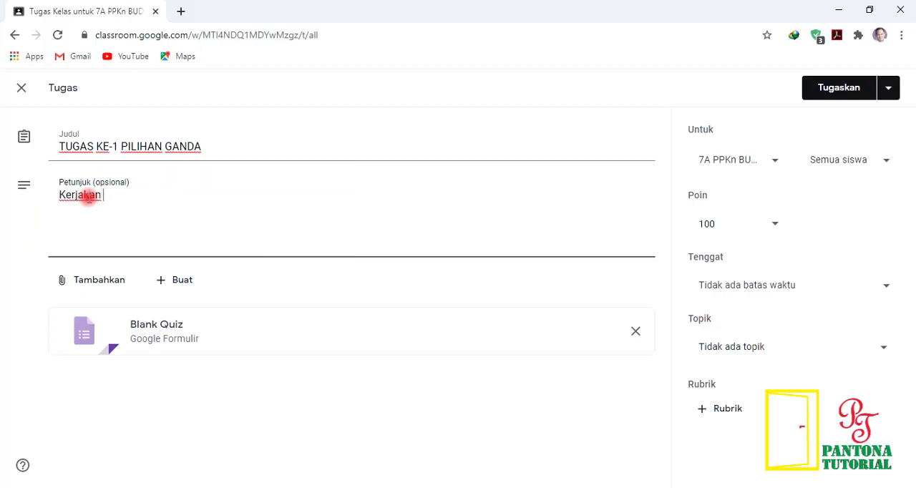
type(" Soal Pilihan Ganda PPKn Berikut ini :")
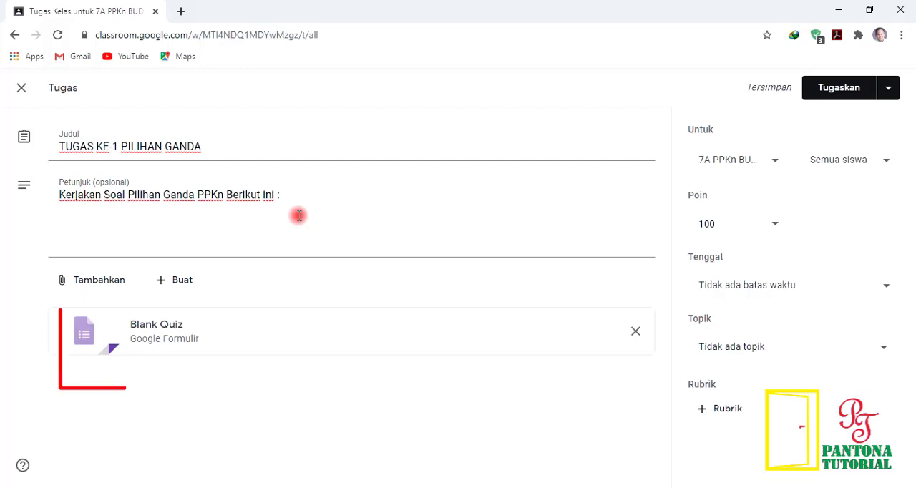
left_click(206, 334)
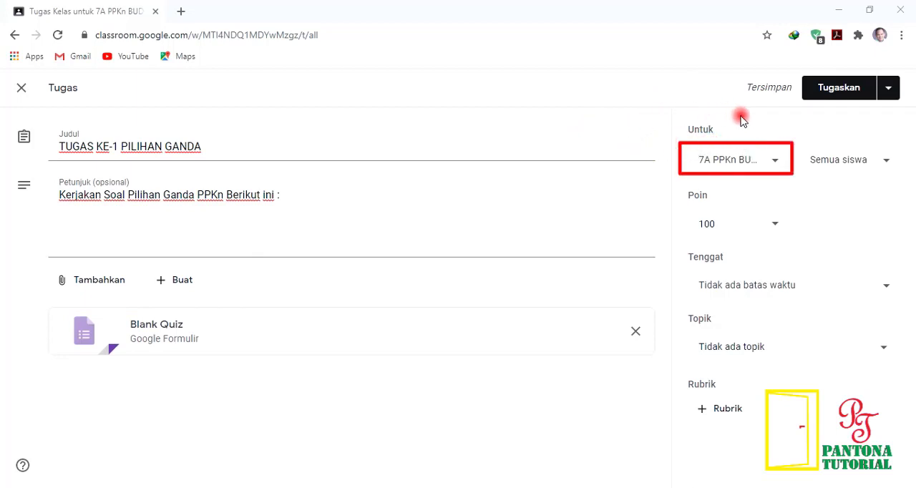
Step: Assign the quiz to the 7B PPKn and 7C PPKn classes in addition to 7A PPKn
left_click(777, 165)
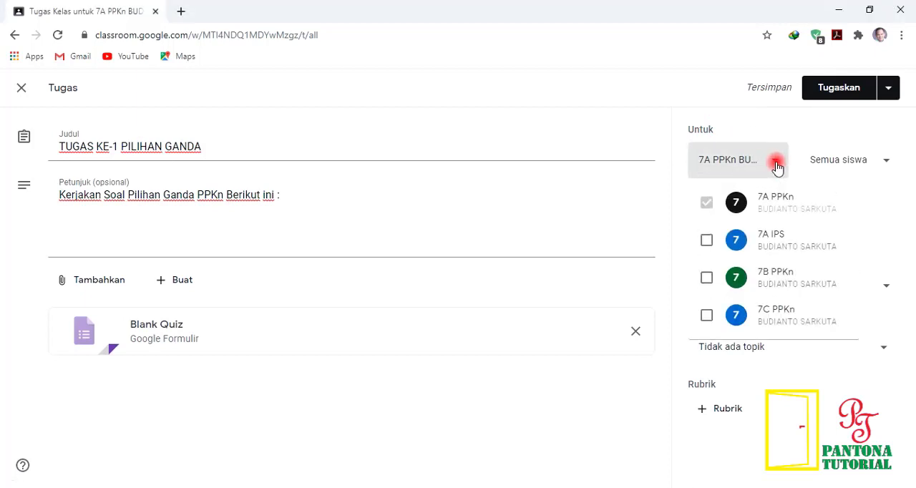
left_click(707, 281)
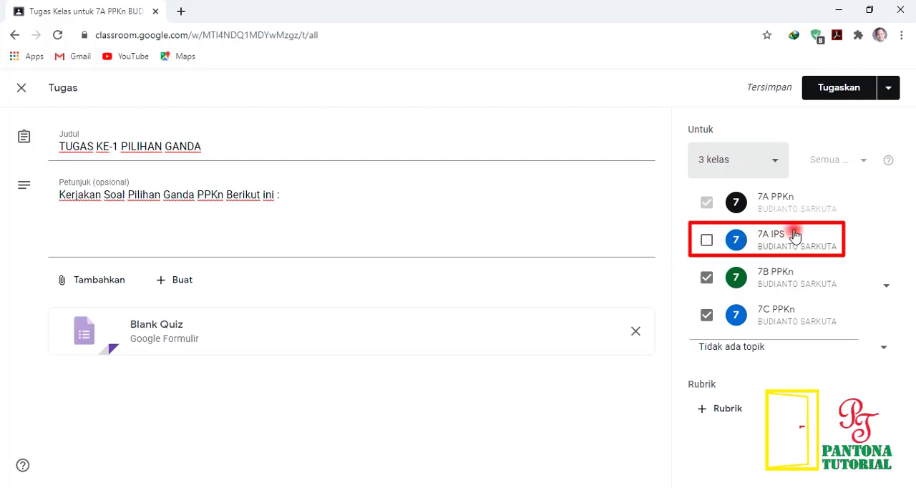
left_click(741, 130)
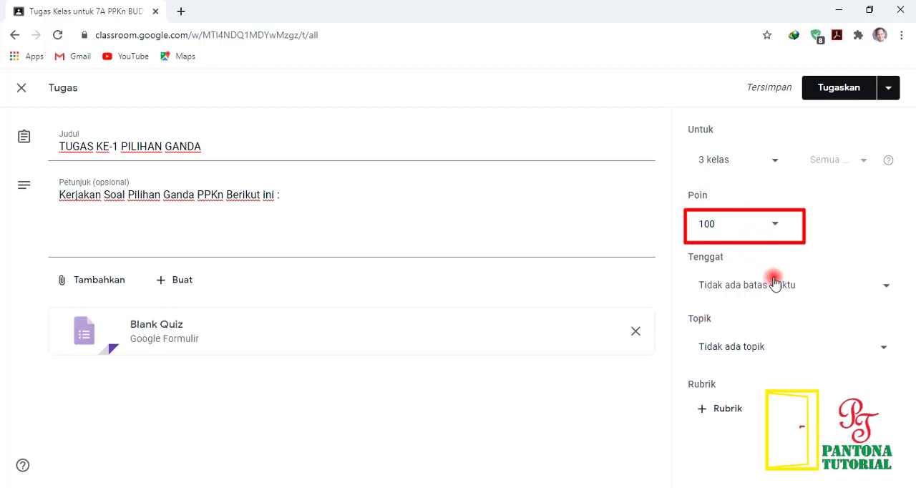
Step: Set the assignment's deadline to 10 Jul 2020 at 10.00
left_click(851, 288)
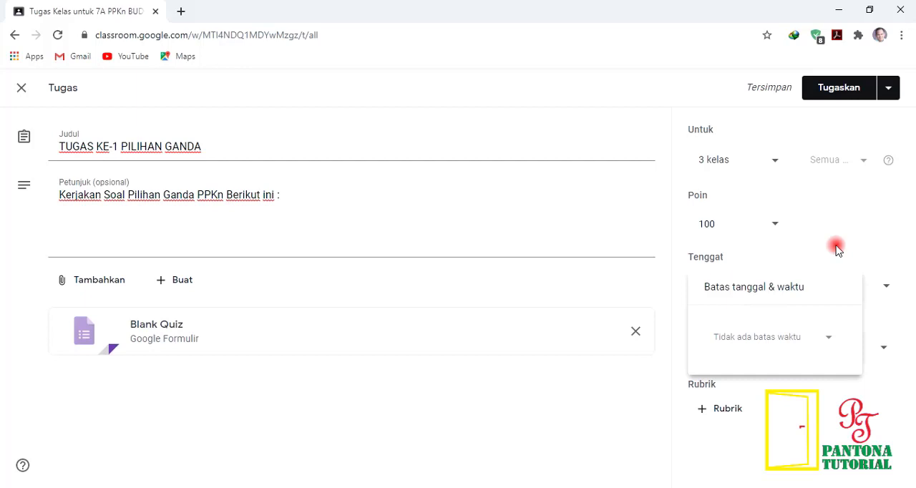
left_click(776, 342)
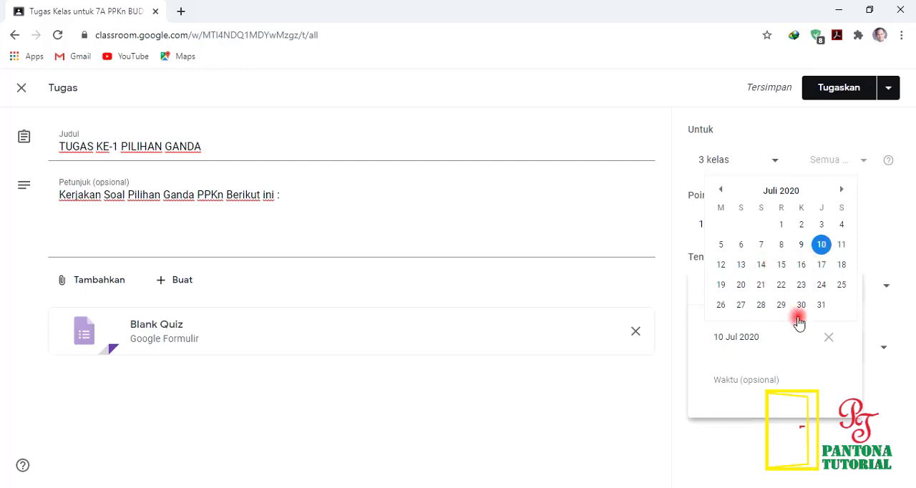
left_click(758, 379)
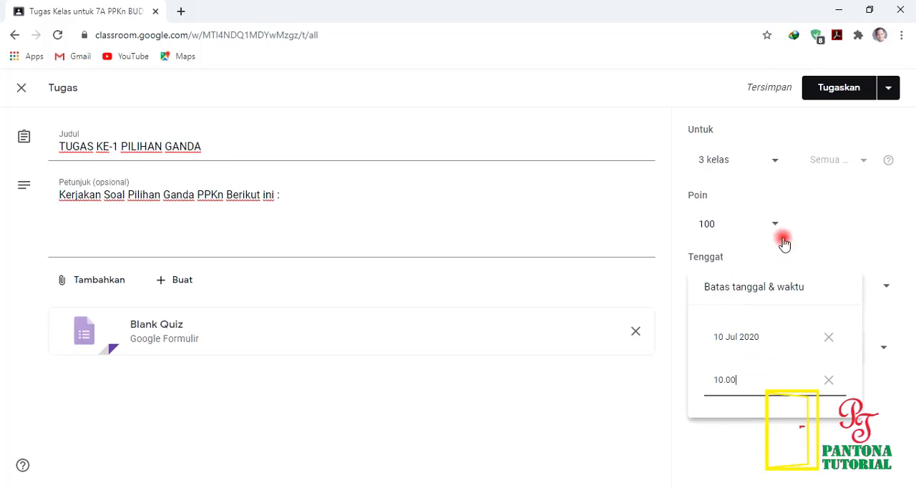
left_click(815, 262)
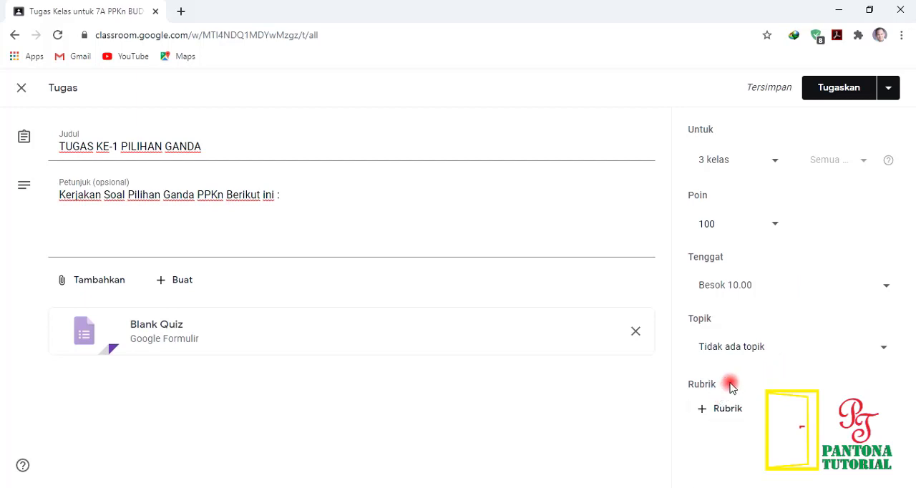
Step: Set the assignment's topic to TUGAS (PILIHAN GANDA) and check the available posting options
left_click(766, 348)
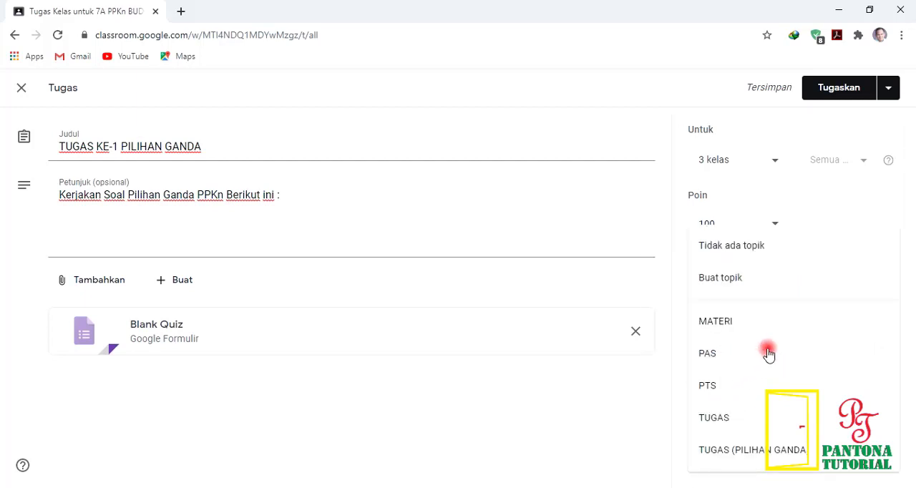
left_click(761, 450)
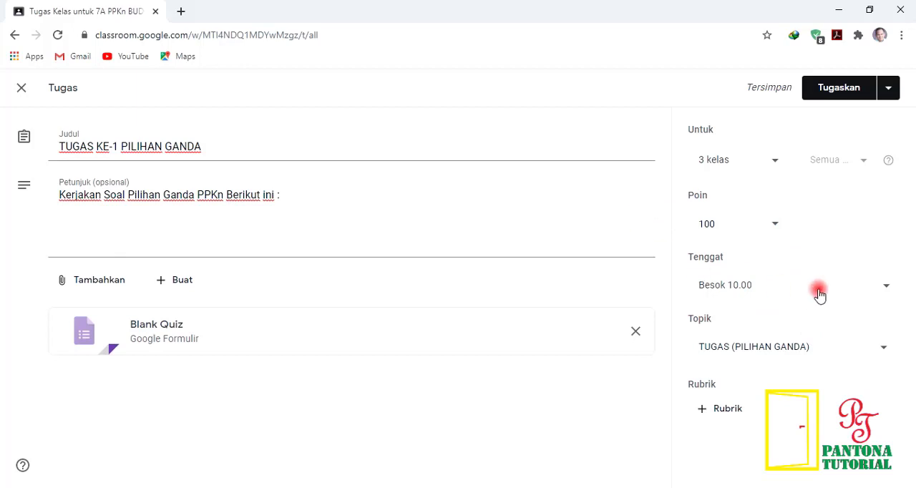
left_click(887, 88)
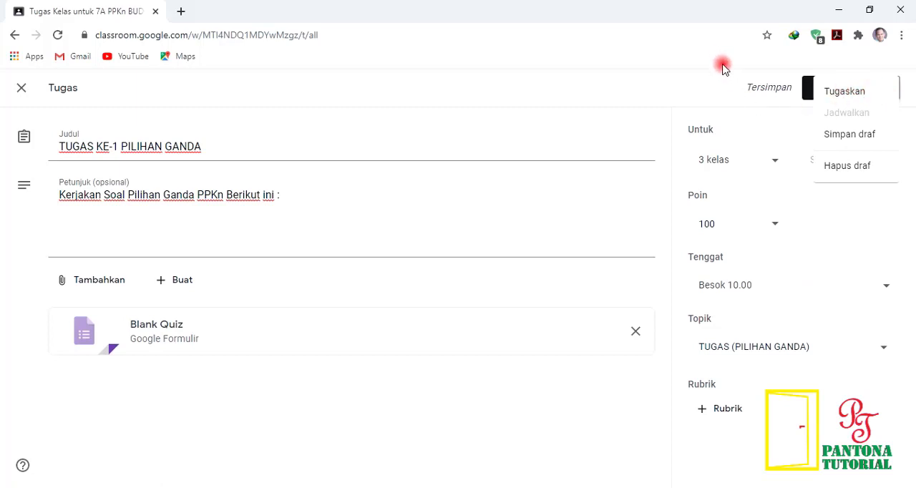
left_click(745, 110)
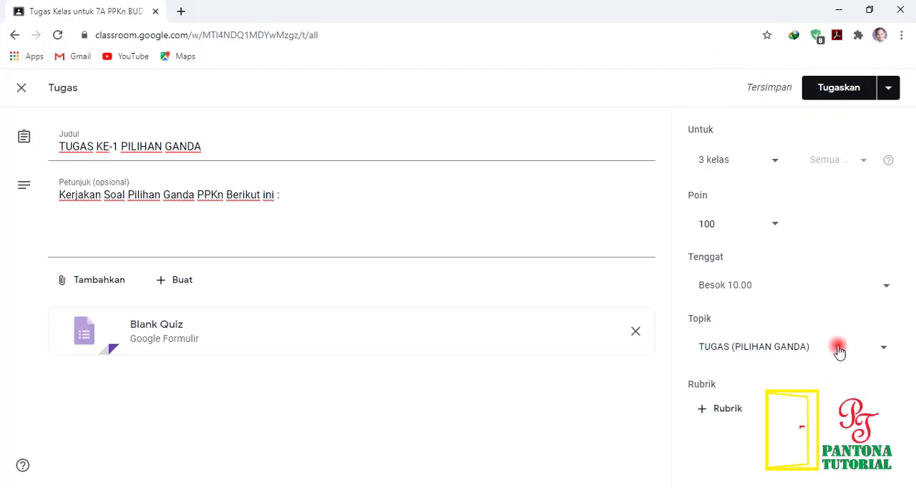
Step: Remove the date and time limit from the assignment
left_click(787, 284)
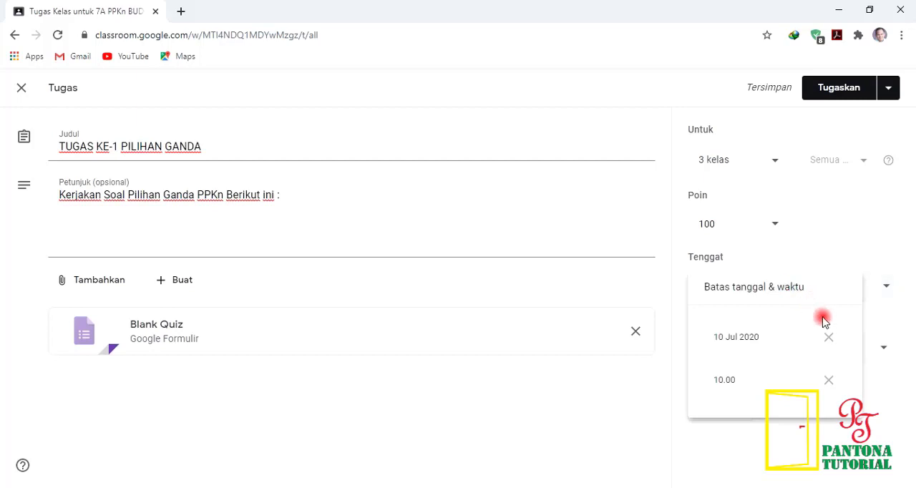
left_click(828, 337)
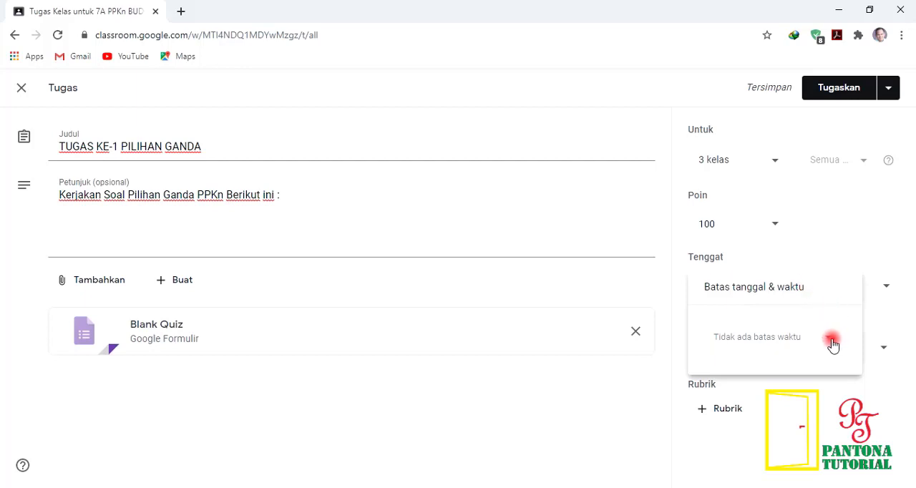
left_click(671, 281)
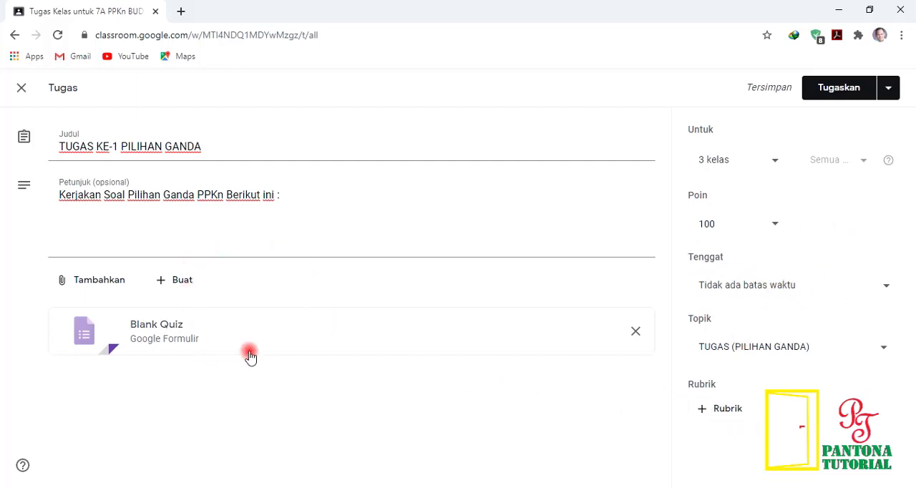
Step: Open the attached Blank Quiz form and change its title to "TUGAS KE-1 PILIHAN GANDA"
left_click(160, 337)
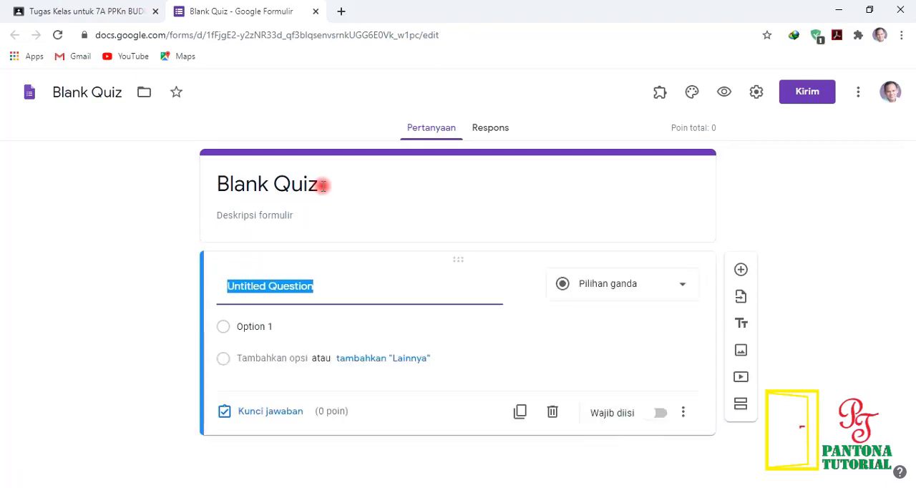
left_click(322, 185)
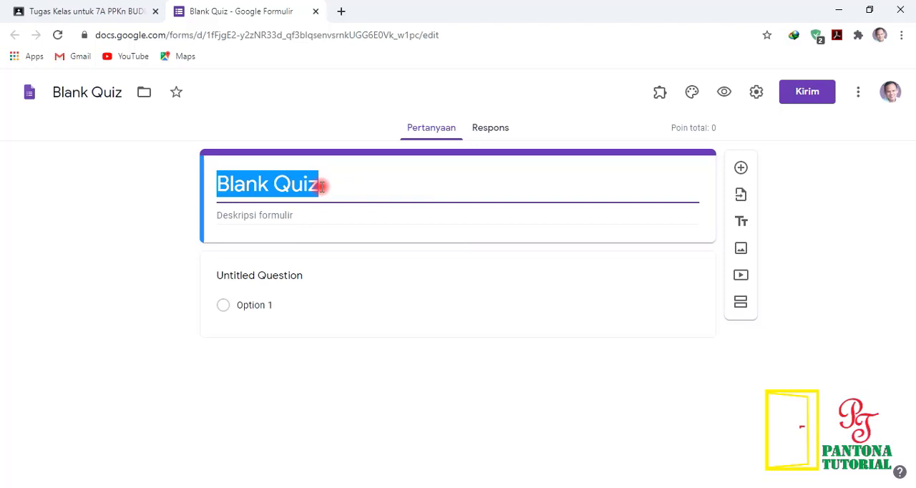
type("TUGAS KE-1 PILIHAN GANDA")
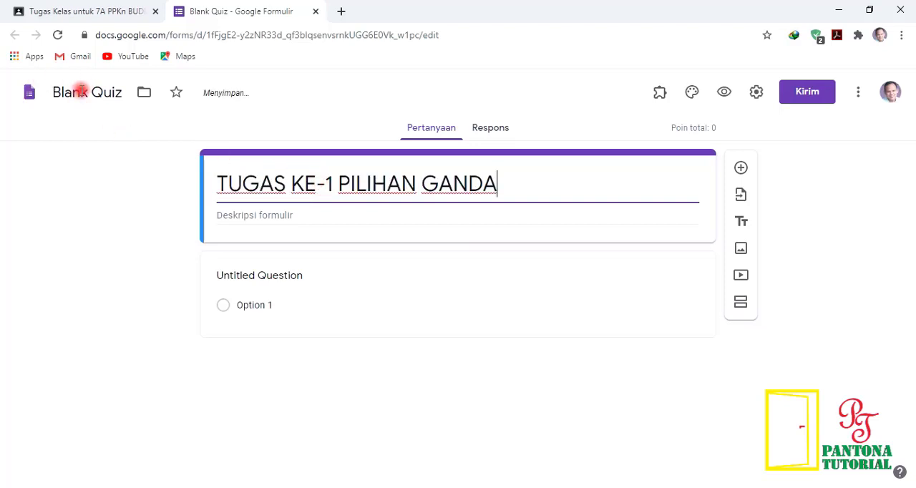
Step: Rename the form file from its default name to match the form's title, "TUGAS KE-1 PILIHAN GANDA"
left_click(80, 98)
left_click_drag(120, 100, 45, 82)
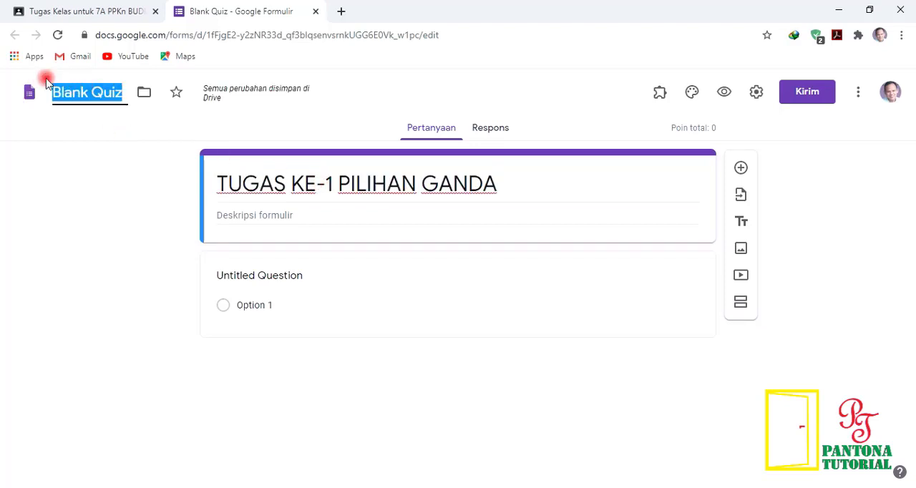
triple_click(408, 182)
key("ctrl+c")
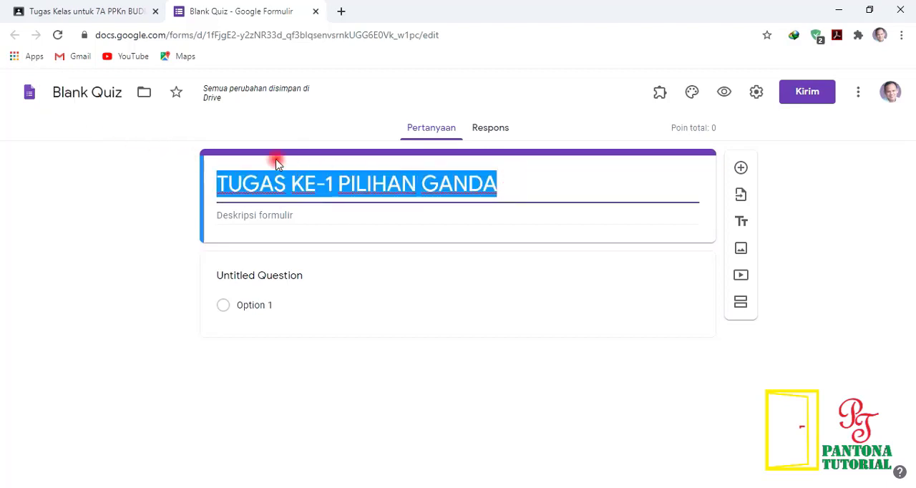
left_click(117, 96)
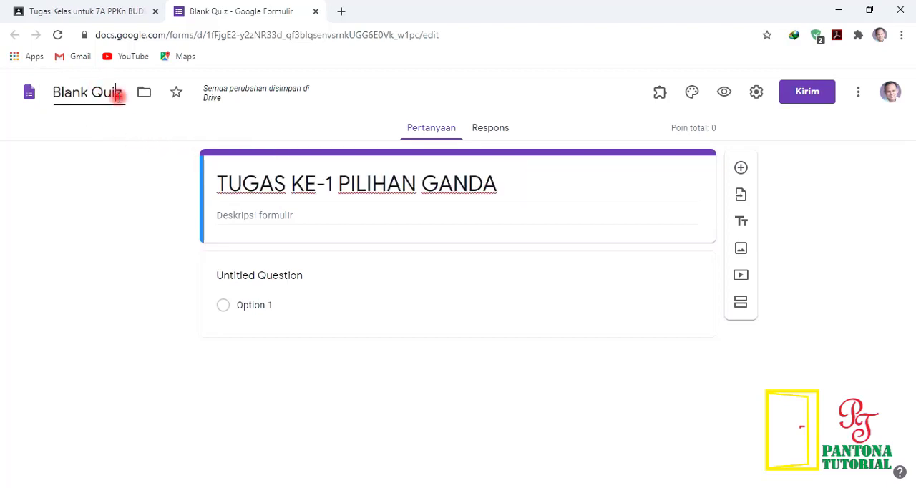
left_click_drag(123, 94, 36, 79)
key("ctrl+v")
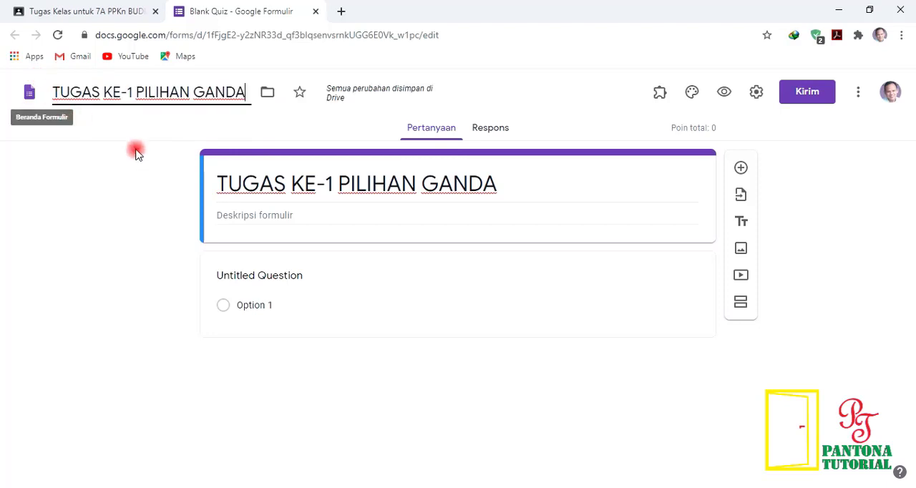
Step: Make the untitled question a Jawaban singkat question titled "NAMA LENGKAP" and add a new question below it
left_click(283, 279)
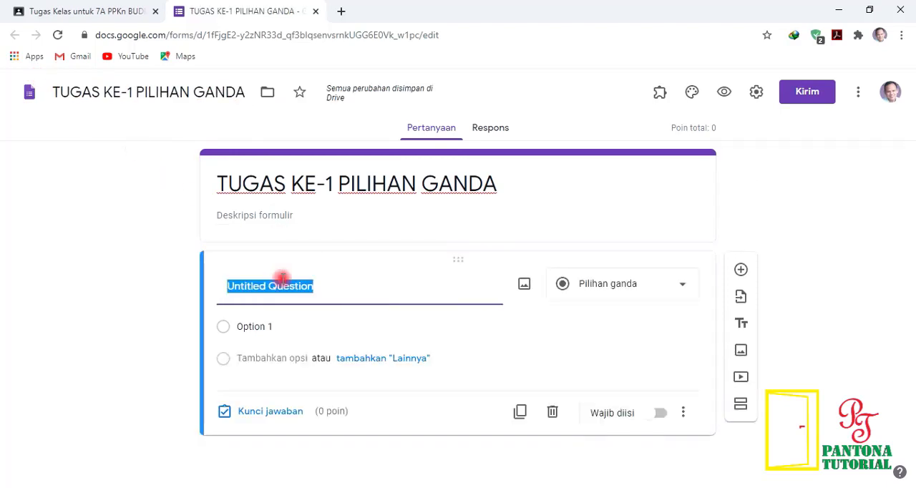
left_click(682, 286)
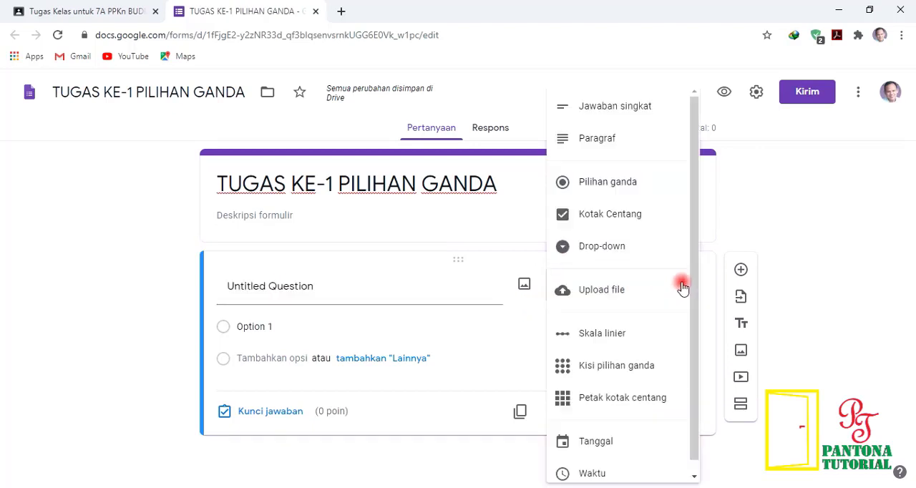
left_click(612, 116)
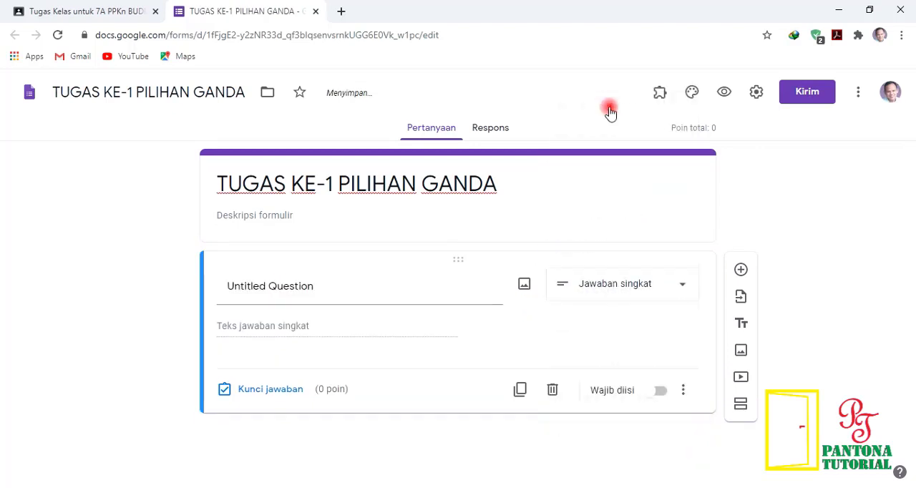
left_click(292, 296)
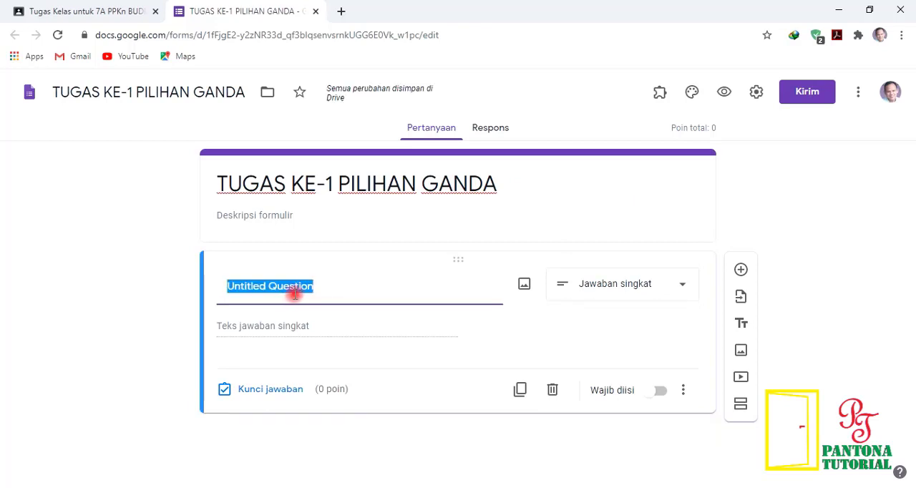
type("NAMA")
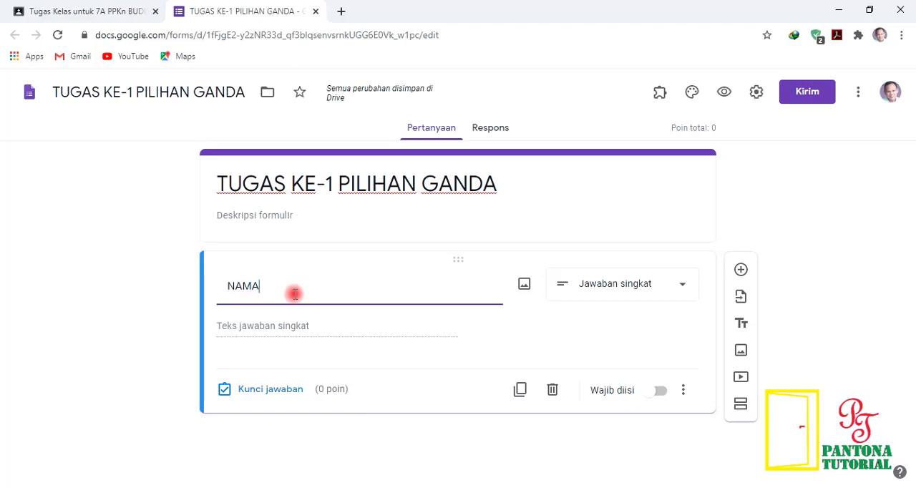
type(" LENGKAP")
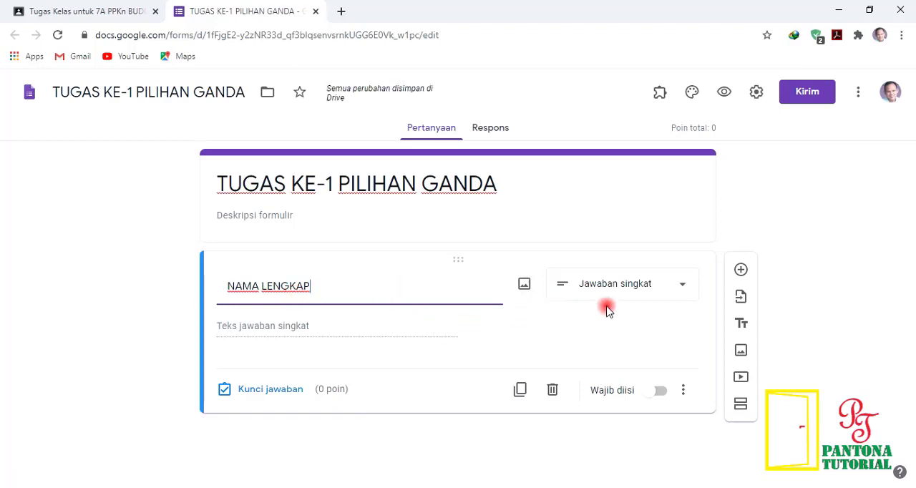
left_click(741, 270)
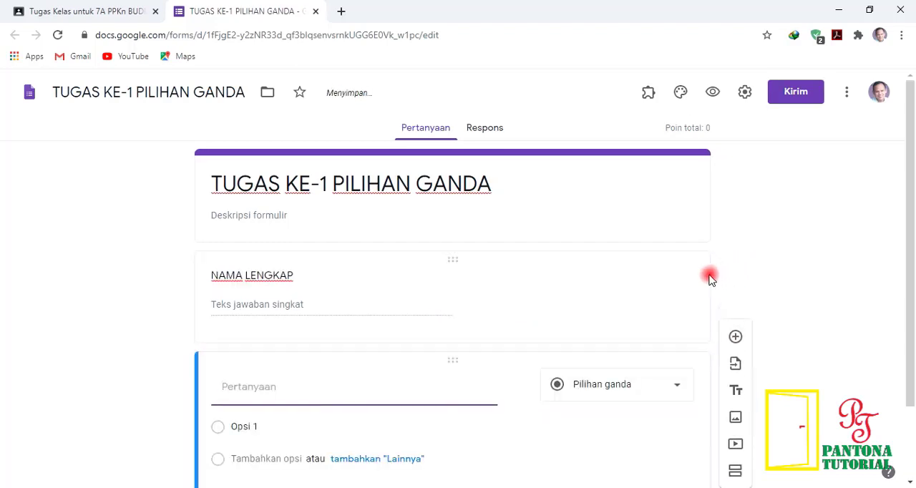
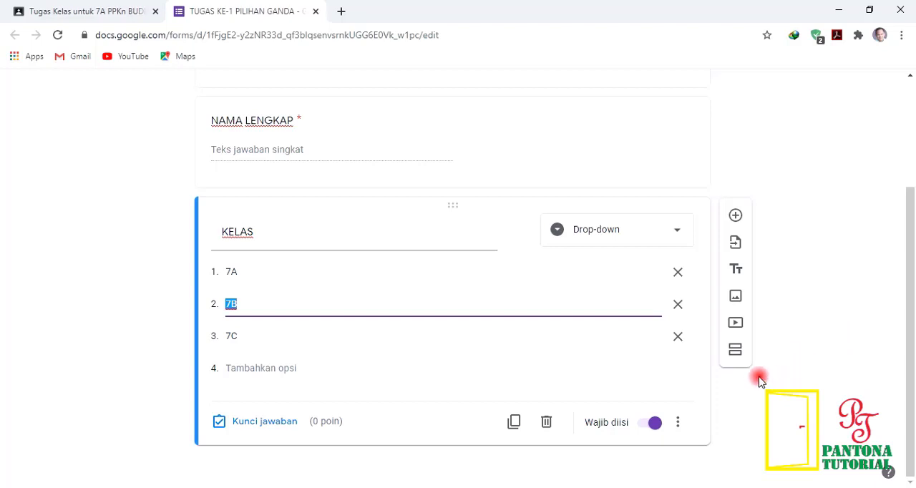
Step: Add a new section after the KELAS question and title it "Masukan Token"
scroll(573, 311, "up", 2)
scroll(565, 311, "down", 2)
left_click(736, 351)
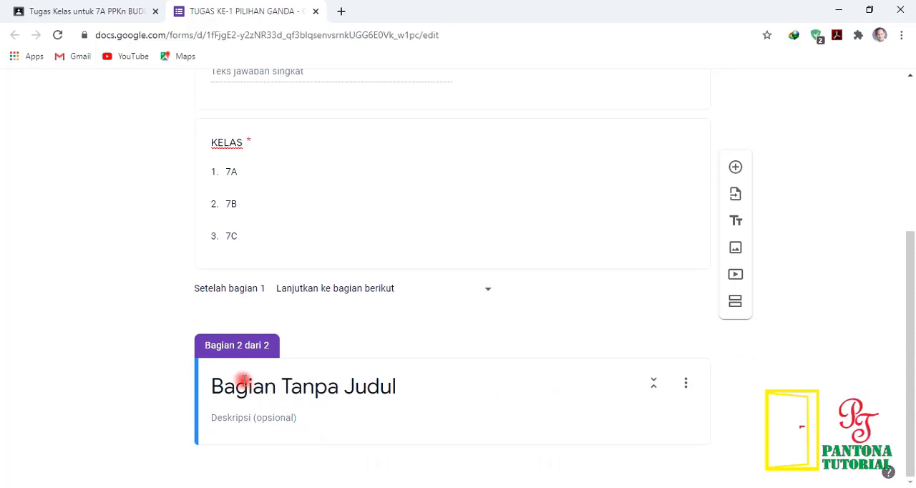
left_click(464, 391)
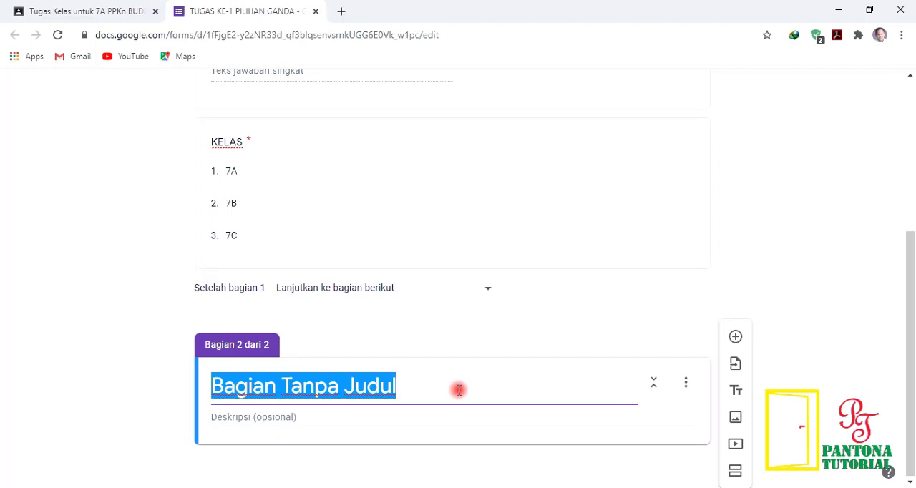
type("Masukan Token")
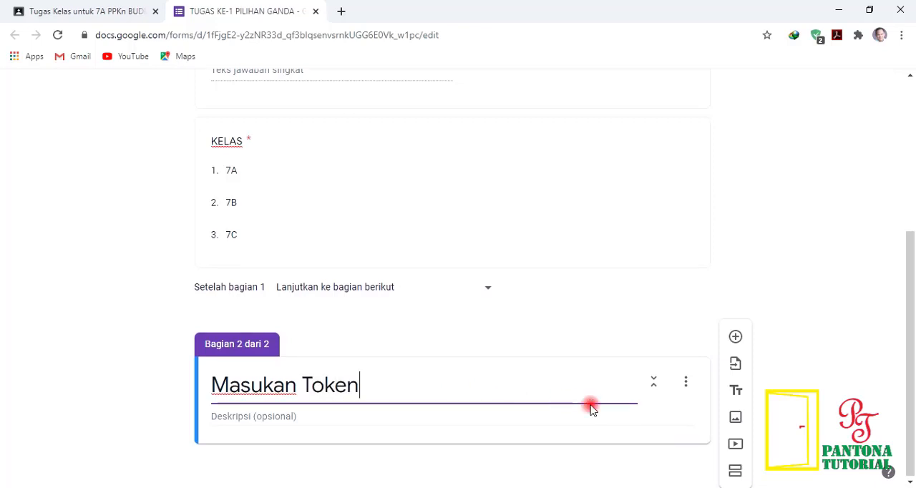
Step: Add a required Jawaban singkat question titled "TOKEN" to the Masukan Token section
left_click(734, 338)
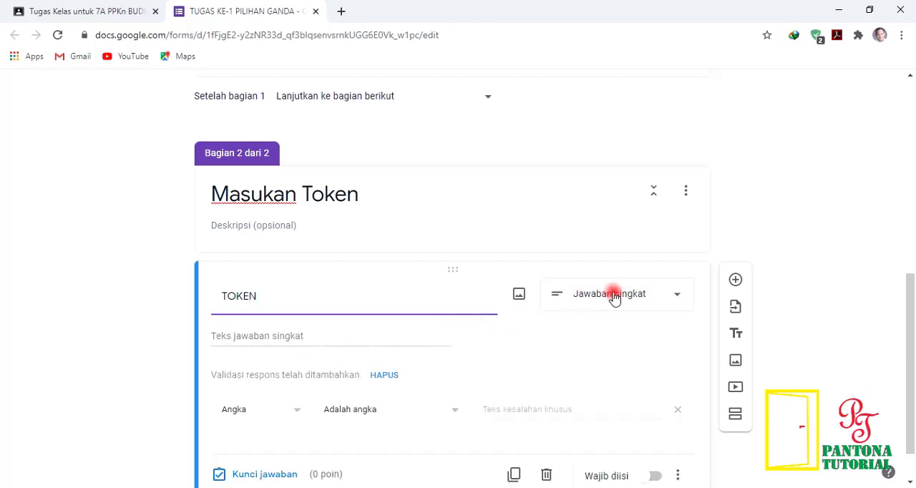
scroll(613, 297, "down", 1)
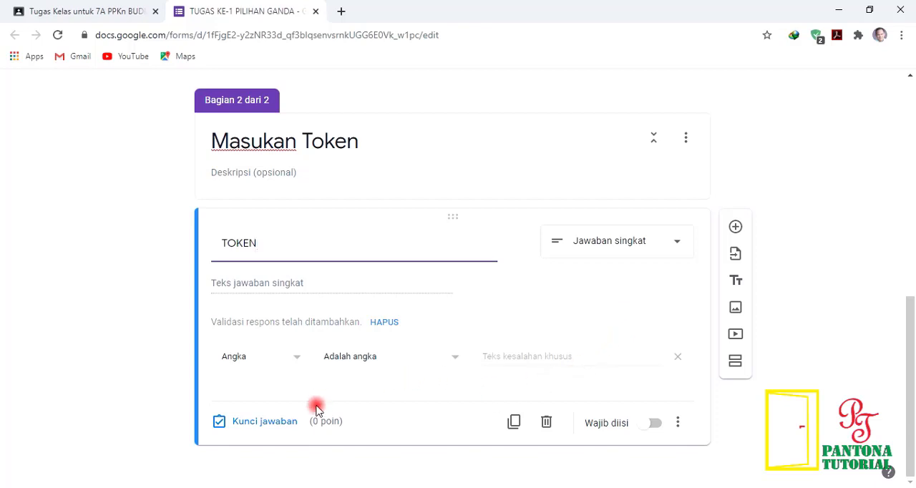
left_click(656, 426)
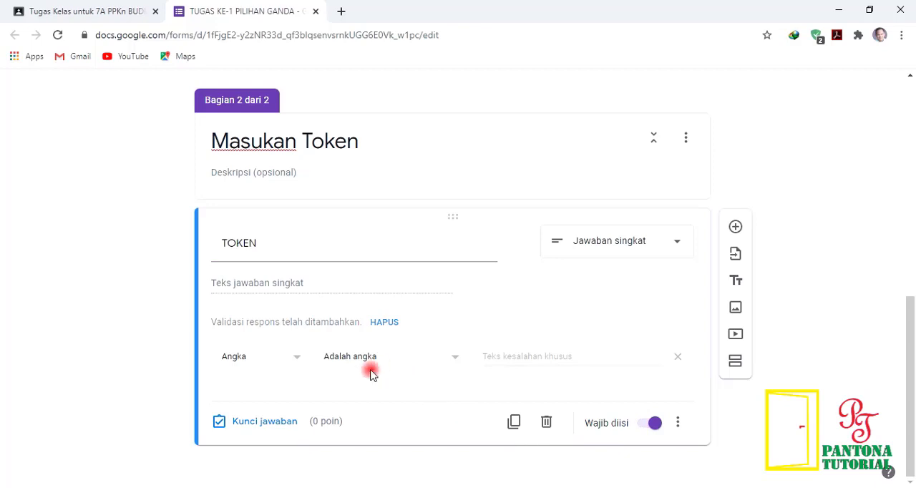
Step: Enter the access token as the correct answer in the TOKEN question's answer key and finish the key
left_click(269, 427)
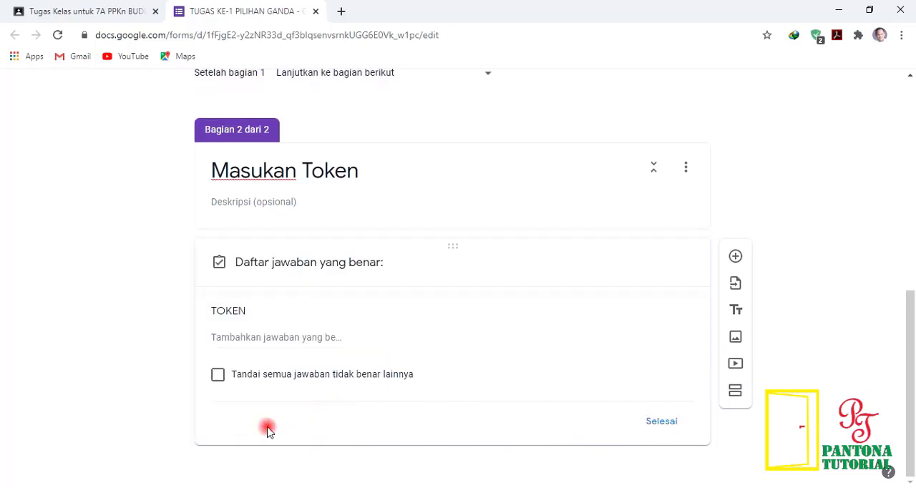
left_click(308, 309)
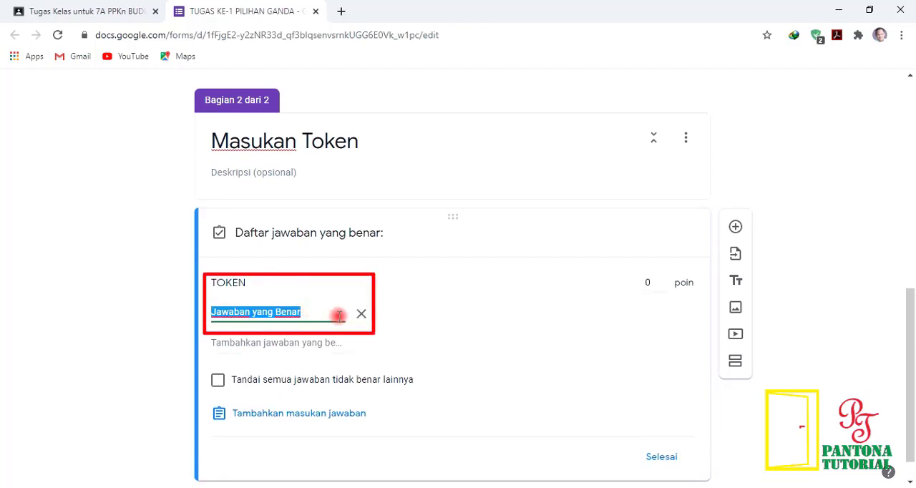
type("12345")
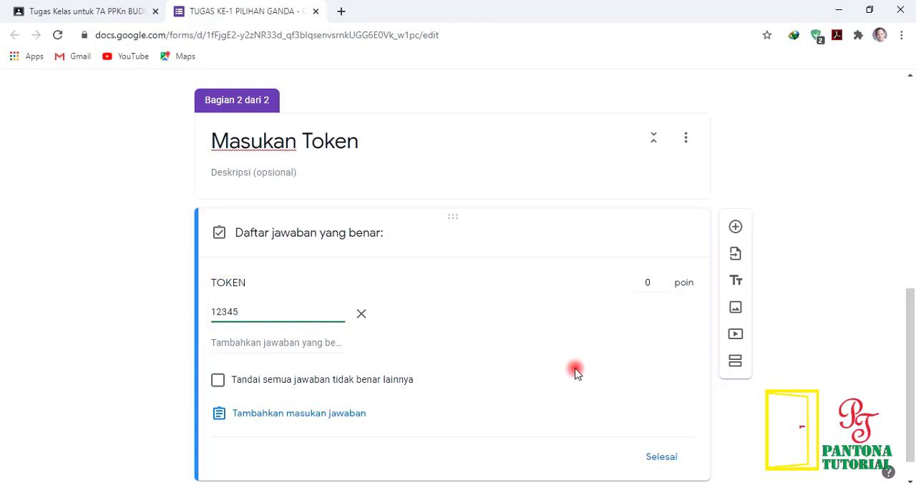
scroll(587, 370, "down", 1)
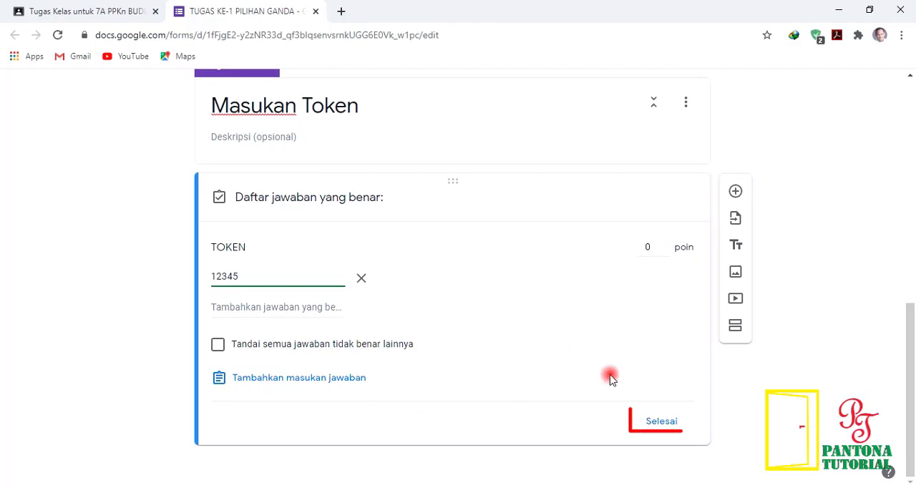
left_click(662, 422)
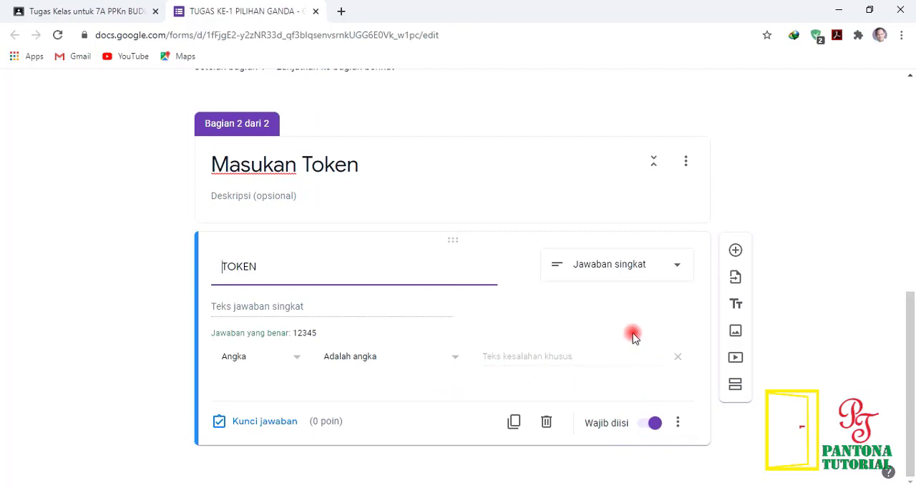
Step: Add a third section after the TOKEN question and title it "Kerjakan Soal berikut dengan benar"
scroll(451, 287, "up", 3)
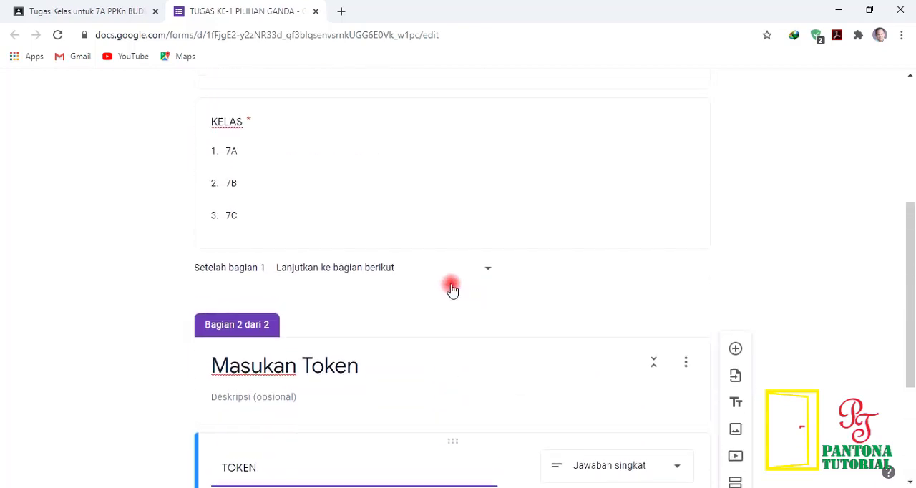
scroll(451, 288, "up", 3)
scroll(451, 284, "down", 2)
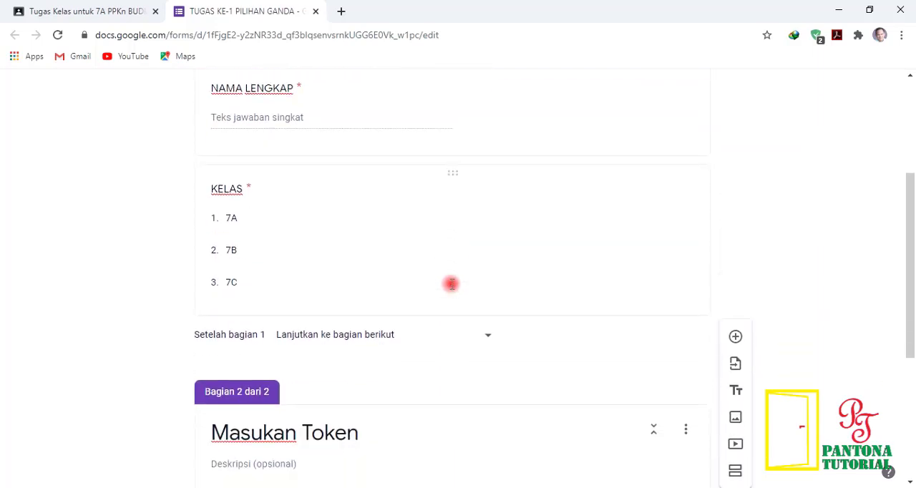
scroll(451, 284, "down", 4)
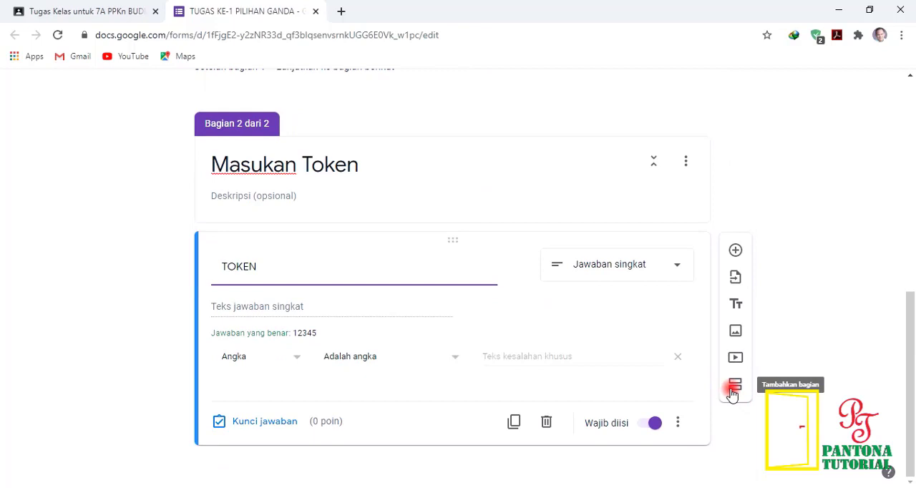
left_click(731, 392)
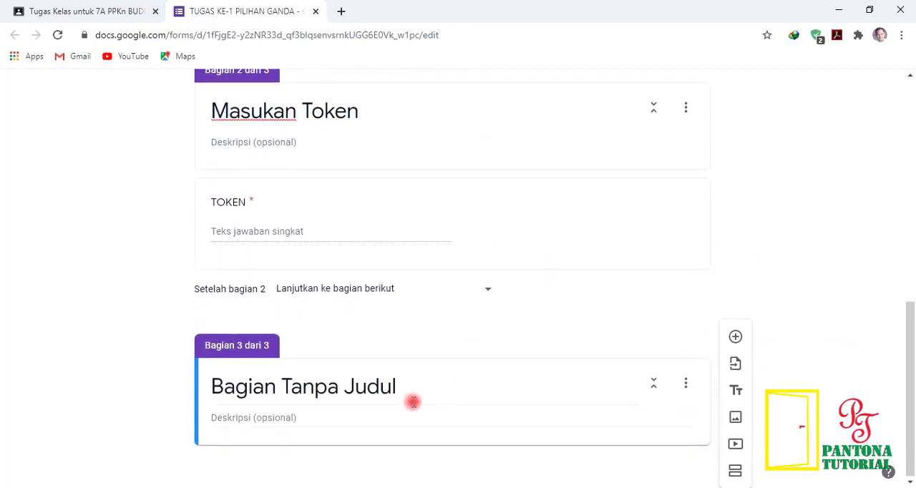
left_click(411, 383)
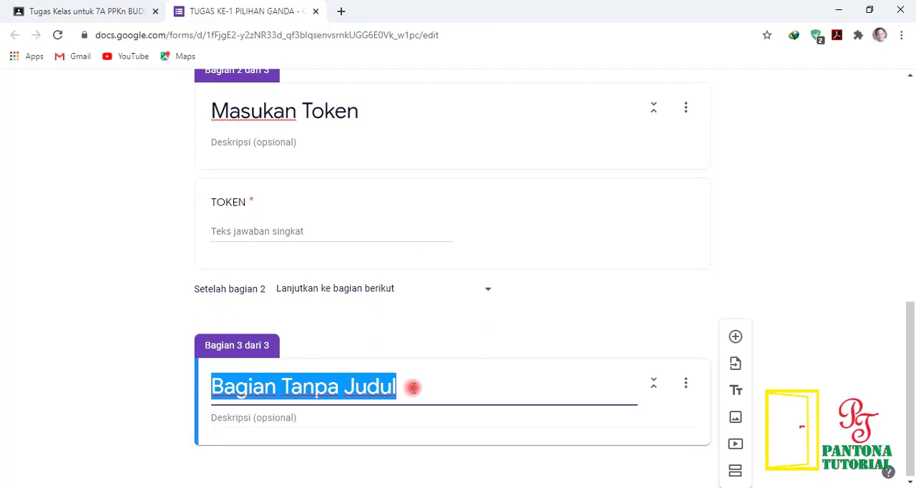
type("Kerjakan Soal berikut dengan benar")
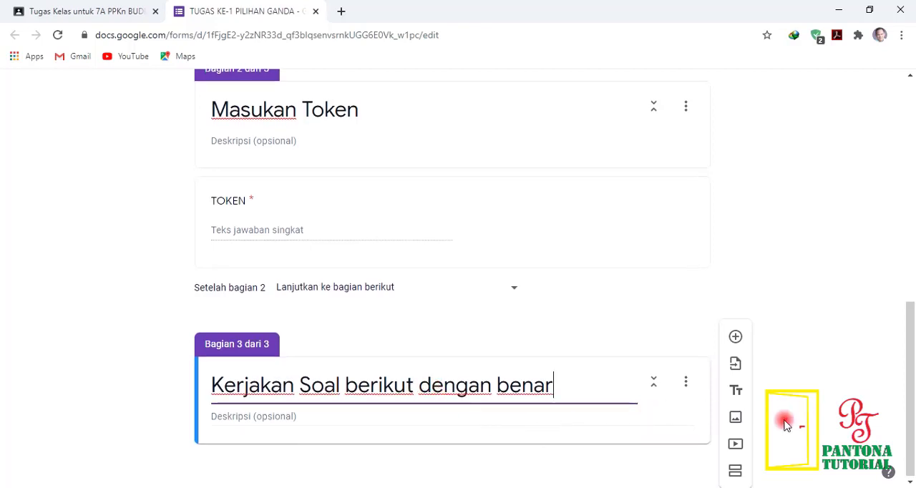
Step: Add a question to the third section, then switch to the Word document SOAL LATIHAN PPKN and copy the text of question 1
left_click(735, 337)
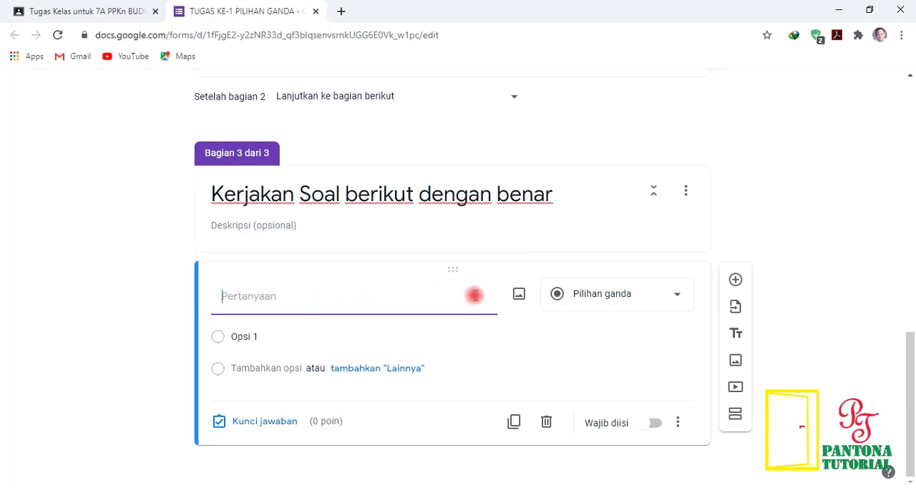
key("alt+Tab")
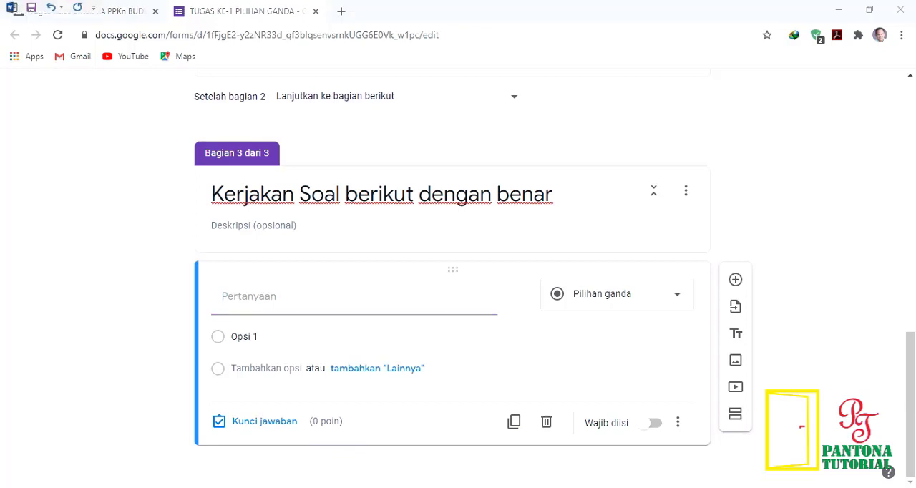
left_click_drag(434, 216, 280, 202)
right_click(272, 203)
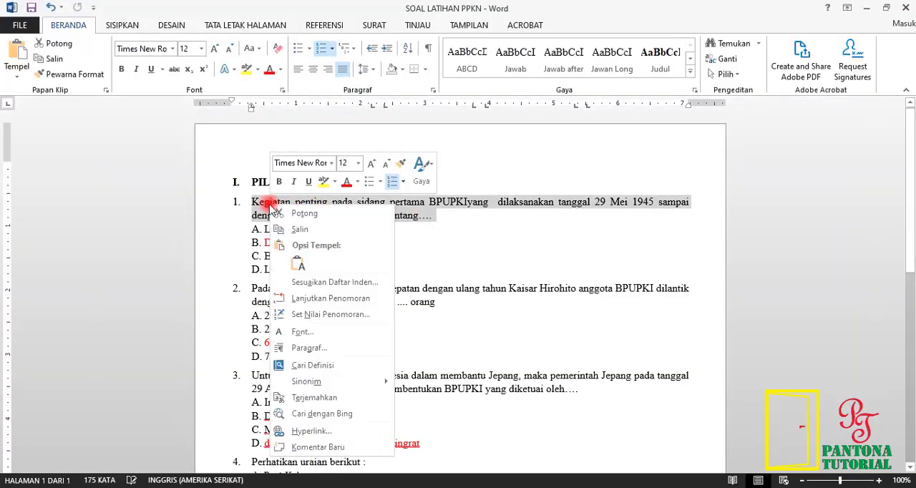
left_click(296, 230)
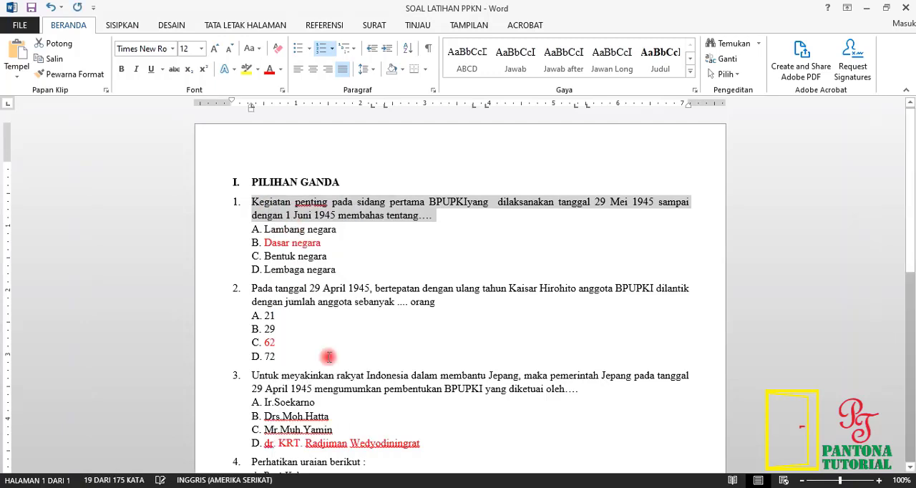
Step: Back in Google Forms, paste the copied text as the new question's title and delete its leading number "1."
left_click(247, 487)
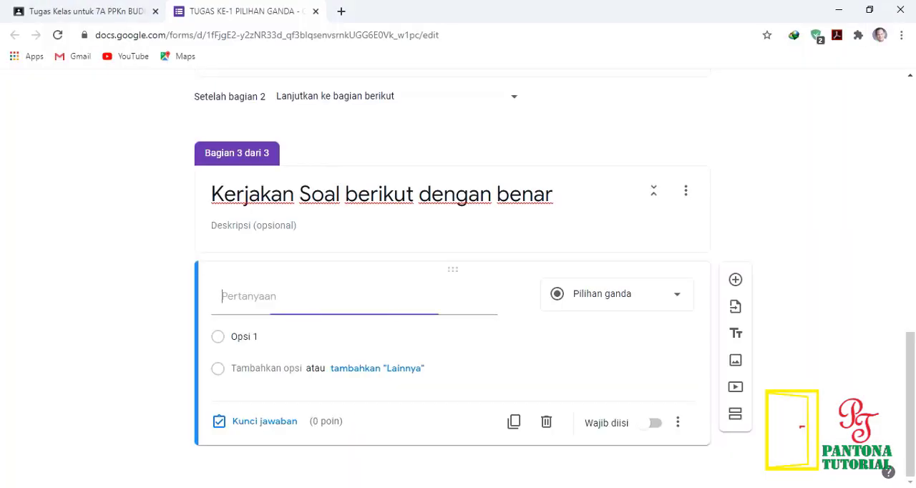
right_click(262, 298)
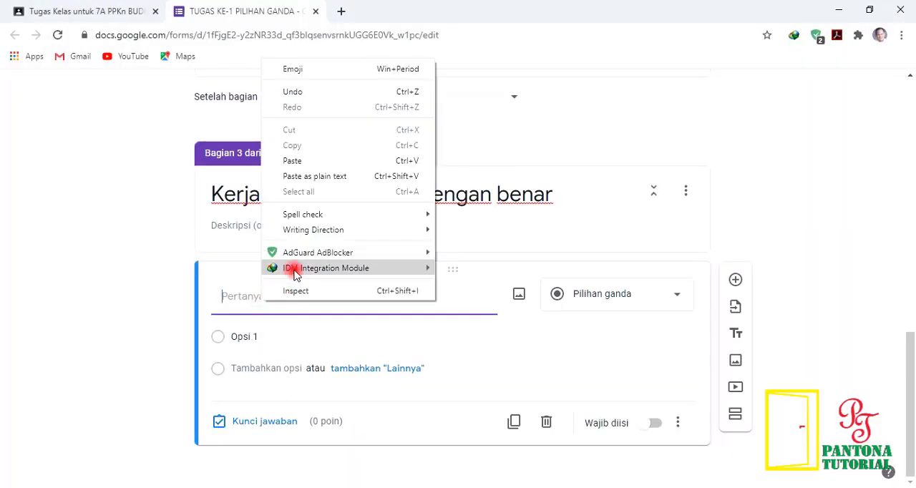
left_click(293, 158)
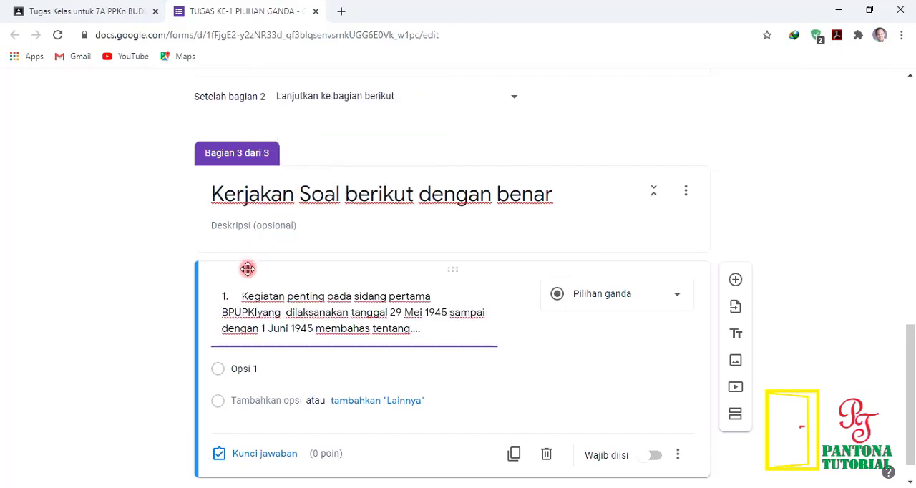
left_click(242, 296)
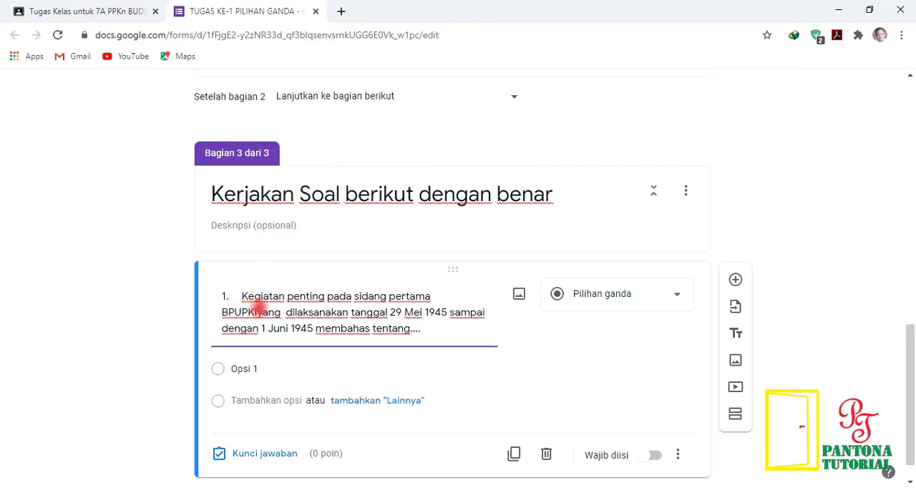
key("BackSpace")
key("BackSpace")
key("BackSpace")
key("BackSpace")
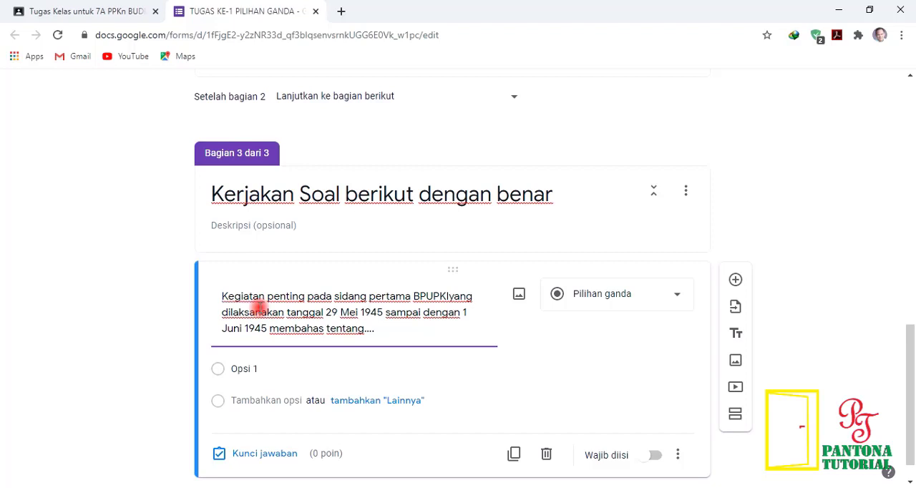
Step: Select Opsi 1 for replacement, then in the Word document copy question 1's four answer options, from Lambang negara to Lembaga negara
scroll(326, 368, "down", 1)
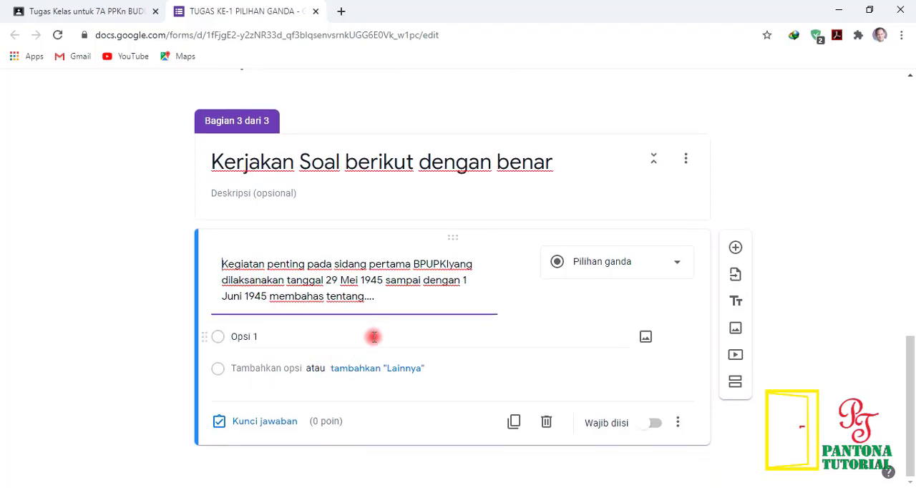
left_click(265, 339)
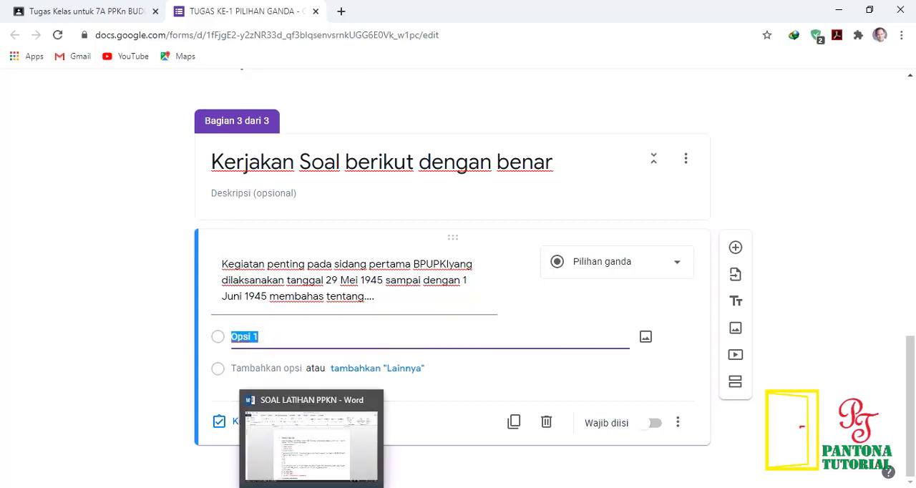
left_click(275, 401)
left_click_drag(338, 269, 263, 228)
left_click_drag(276, 259, 273, 239)
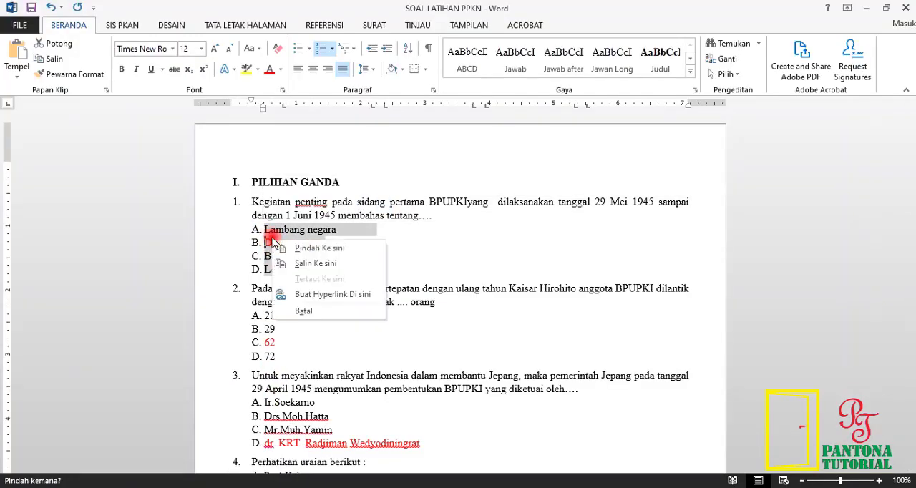
key("Escape")
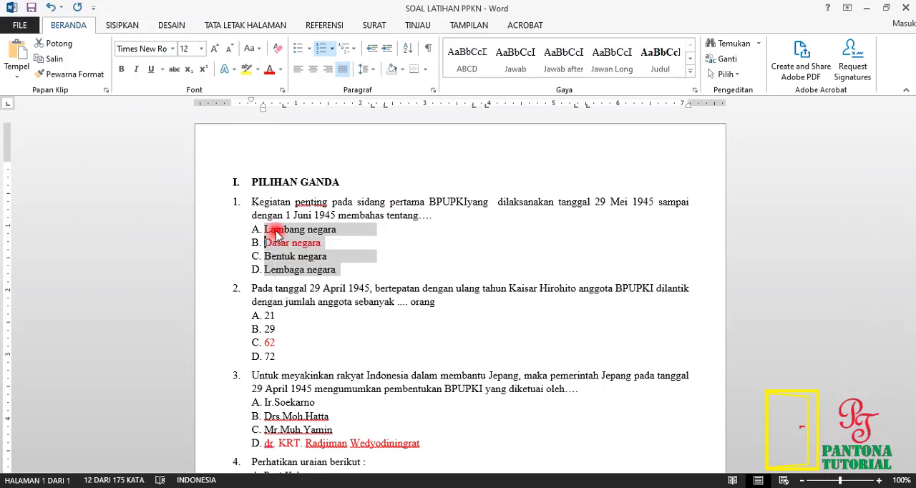
right_click(276, 235)
left_click(304, 257)
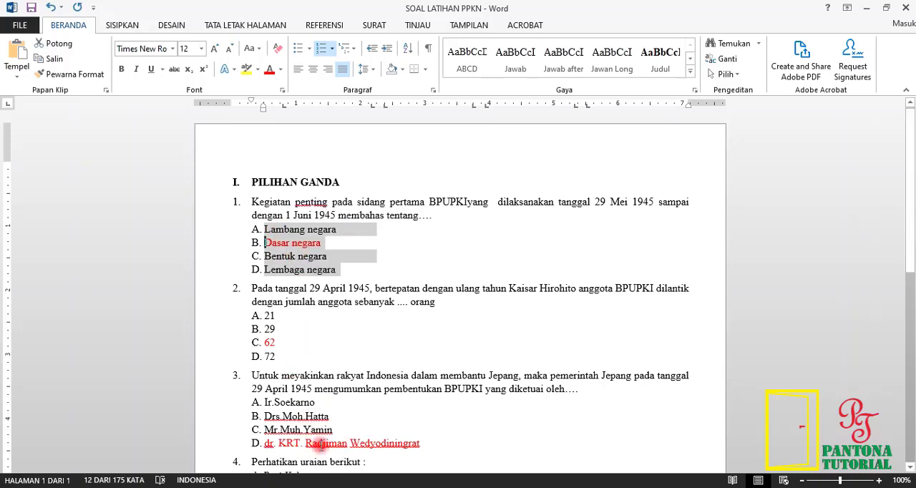
Step: Back in Google Forms, paste the copied answers over Opsi 1 to fill the question's options A to D
key("alt+Tab")
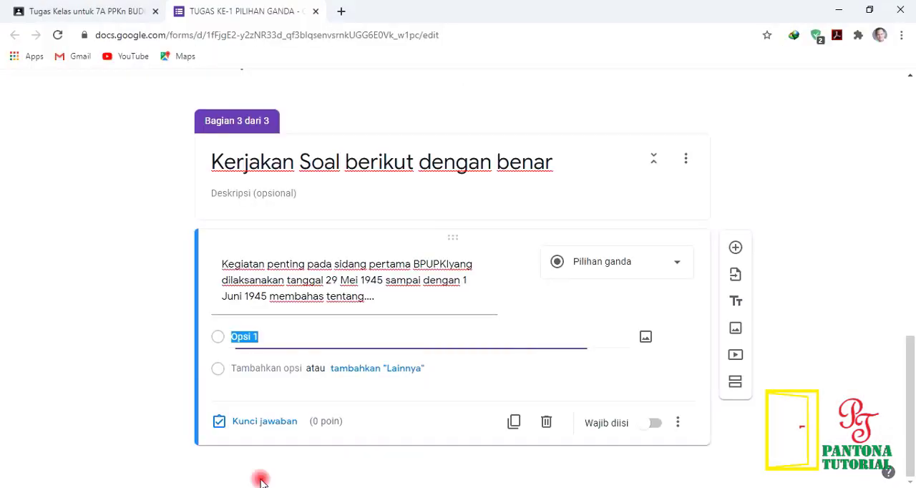
right_click(280, 338)
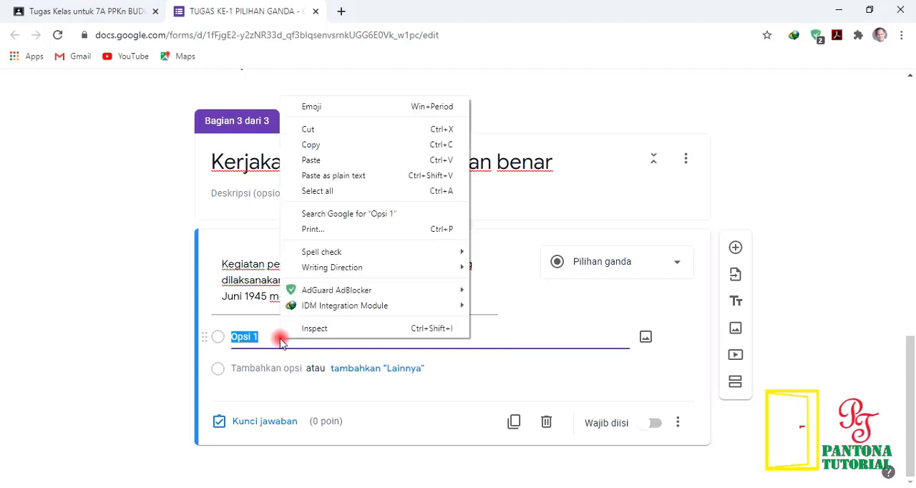
left_click(308, 160)
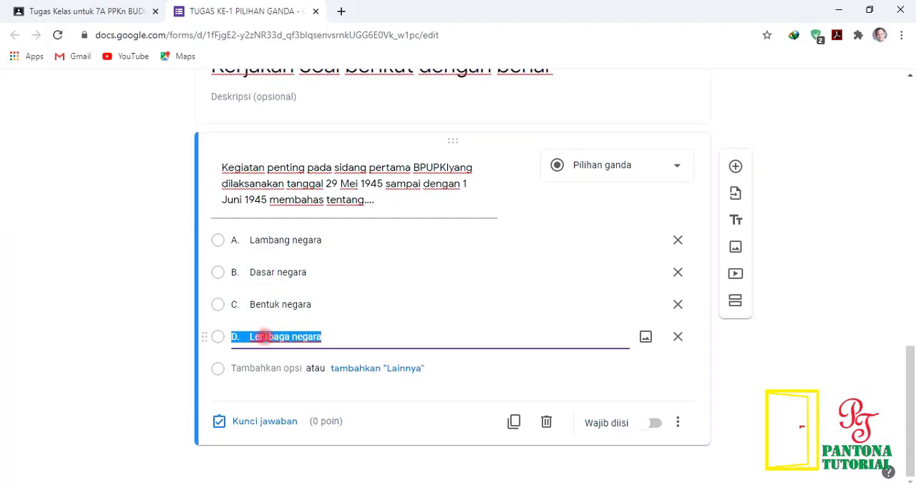
left_click(249, 242)
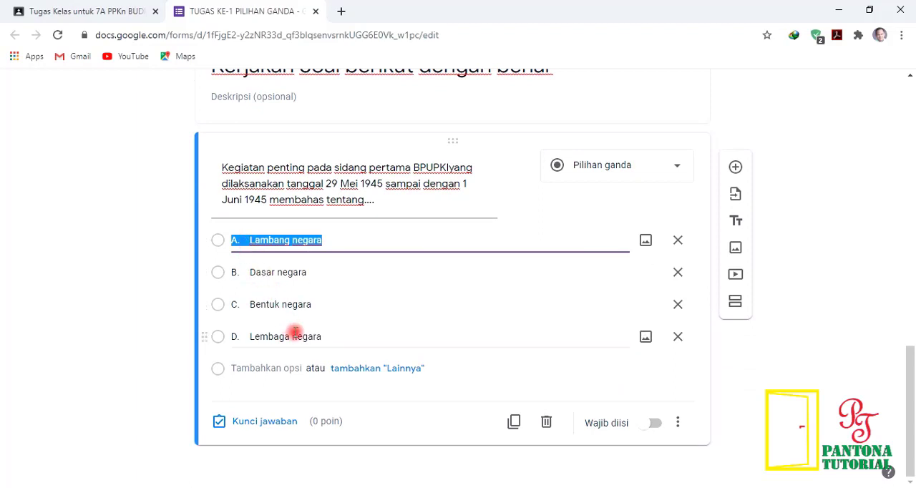
Step: Delete the leading "A." from the first answer option so it reads Lambang negara
left_click(340, 318)
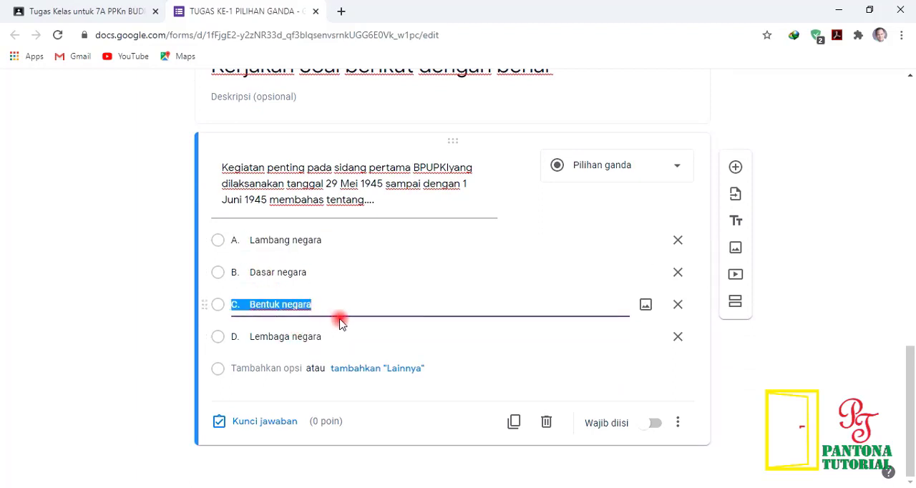
left_click(255, 239)
left_click(253, 241)
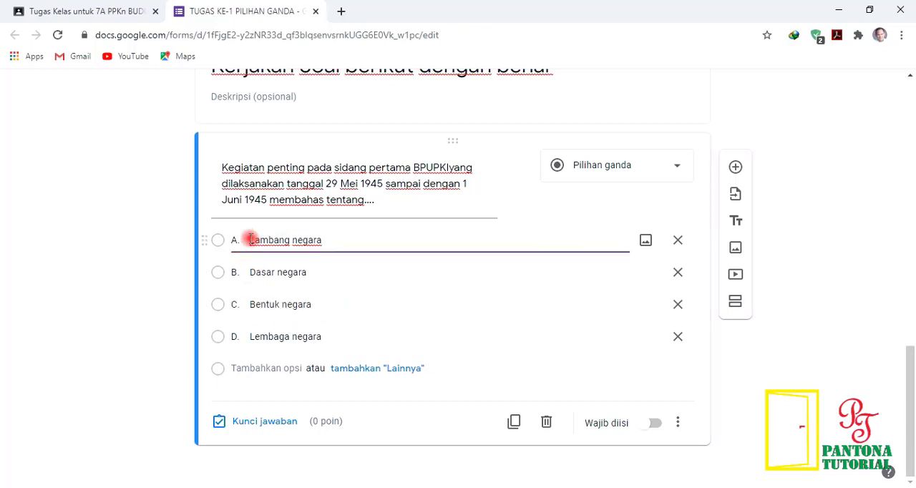
key("BackSpace")
key("BackSpace")
key("BackSpace")
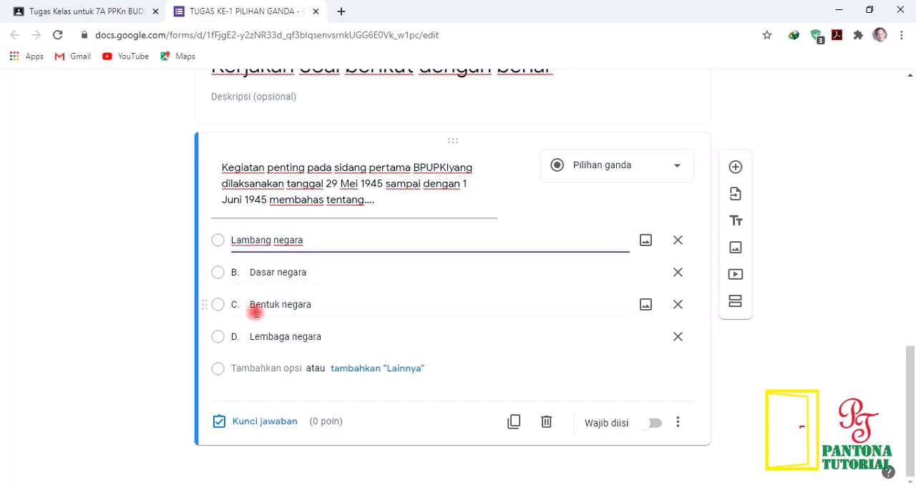
Step: Delete the leading "D." from the fourth answer option so it reads Lembaga negara
left_click(249, 336)
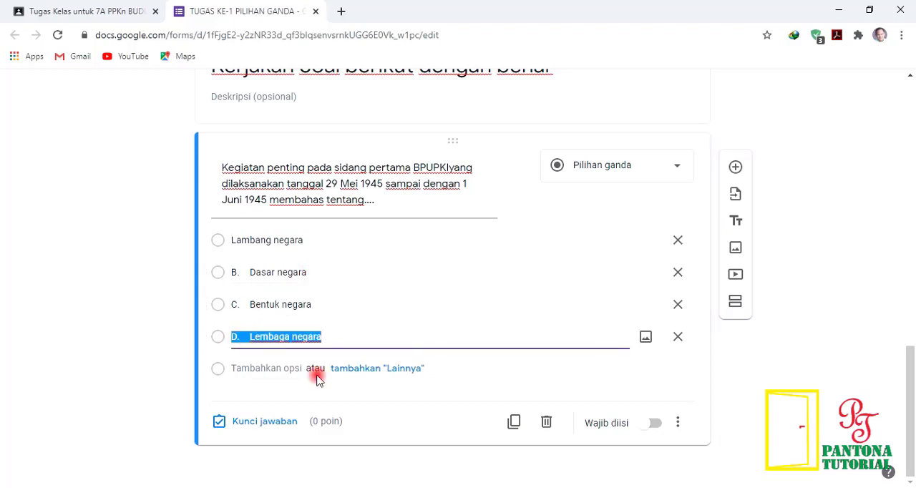
left_click(250, 337)
key("BackSpace")
key("BackSpace")
key("BackSpace")
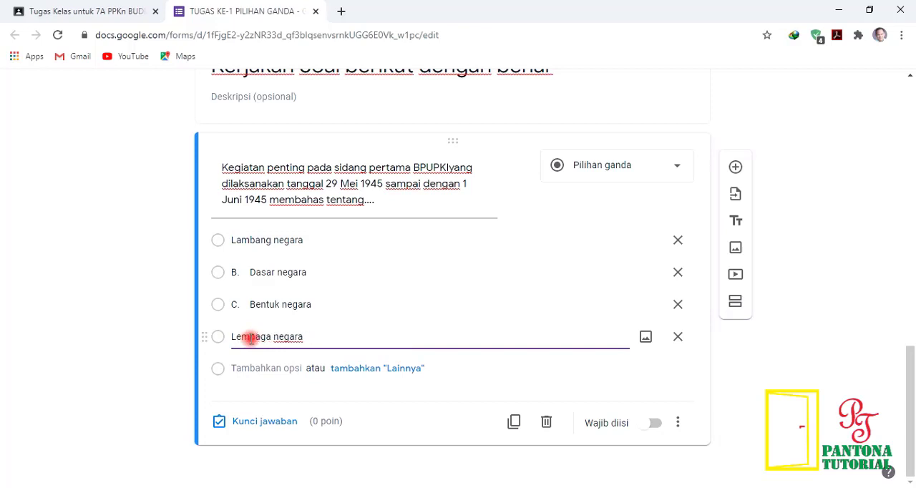
Step: Remove the leading "C." from the third answer option so it reads Bentuk negara, undoing the deletion that also cut into the word
key("shift+Tab")
key("Home")
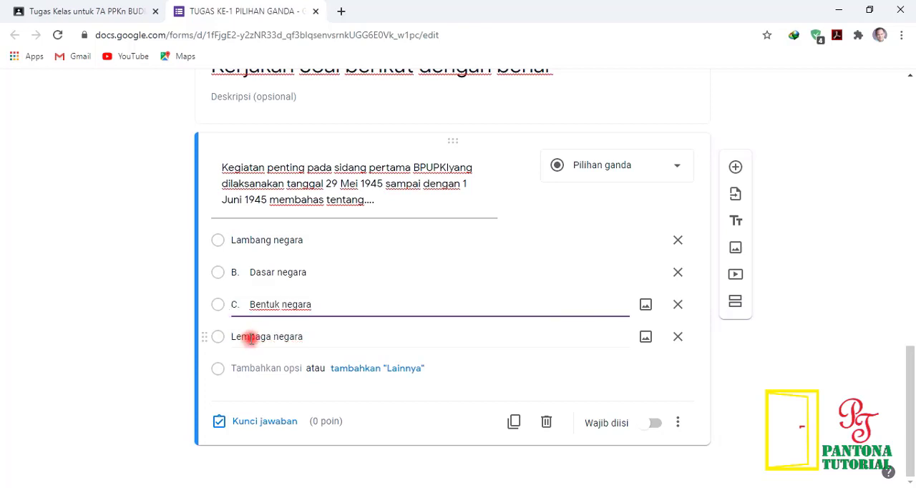
key("Delete")
key("Delete")
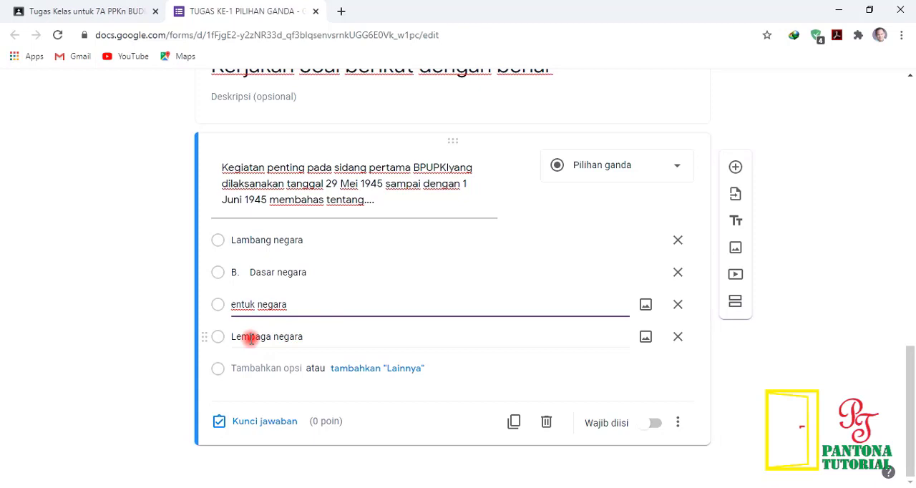
key("ctrl+z")
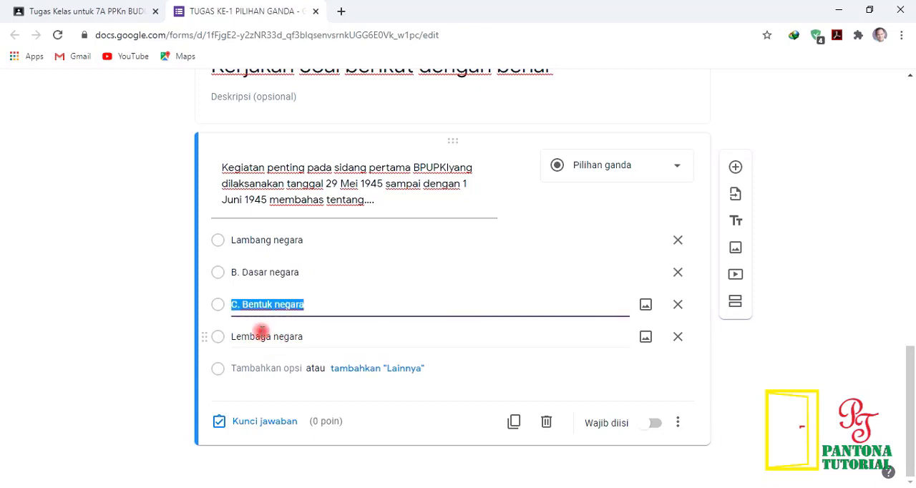
key("End")
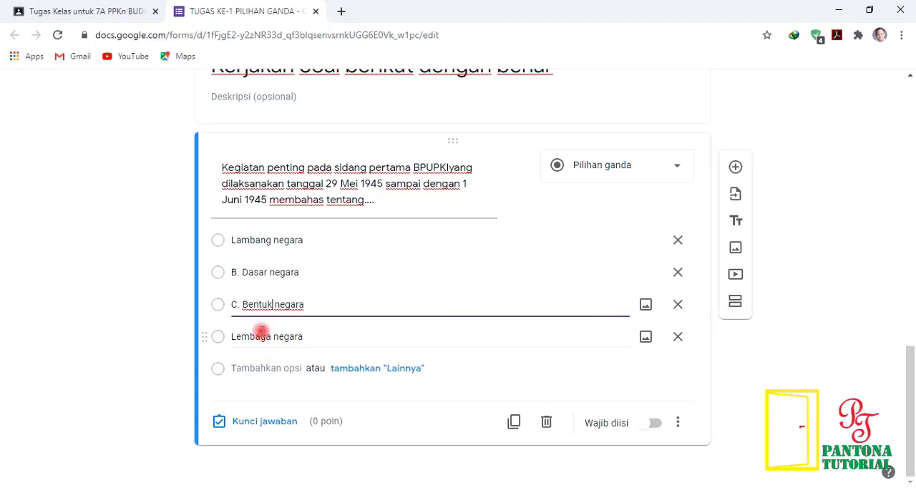
key("BackSpace")
key("BackSpace")
Step: Remove the leading "B." from the second answer option so it reads Dasar negara
key("Up")
key("End")
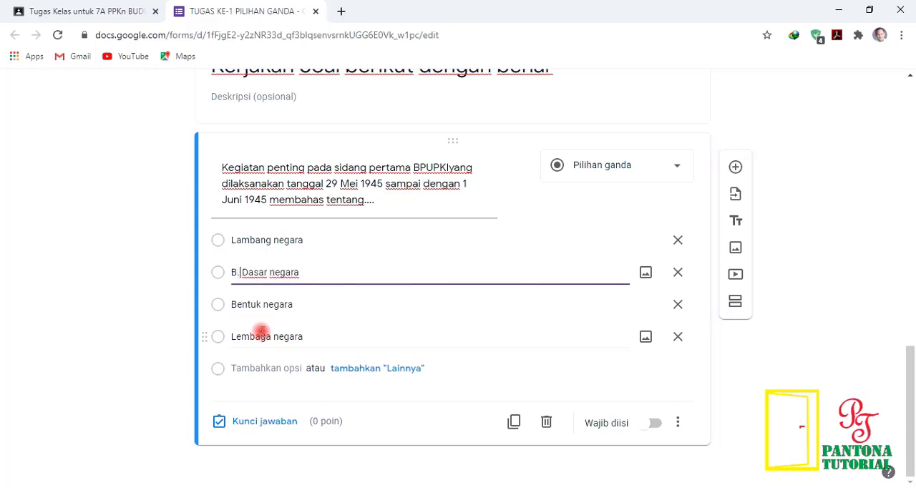
key("BackSpace")
key("BackSpace")
key("BackSpace")
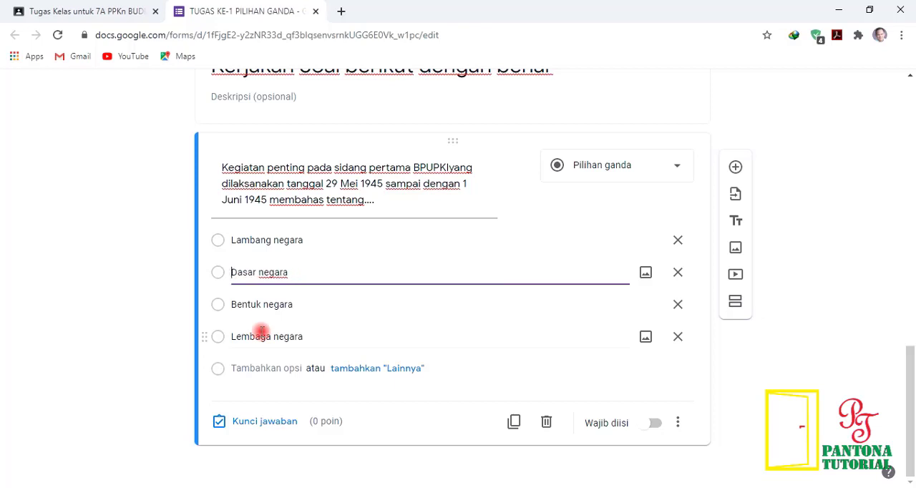
Step: Set the question's answer key to Dasar negara with 20 points and finish the key
left_click(288, 424)
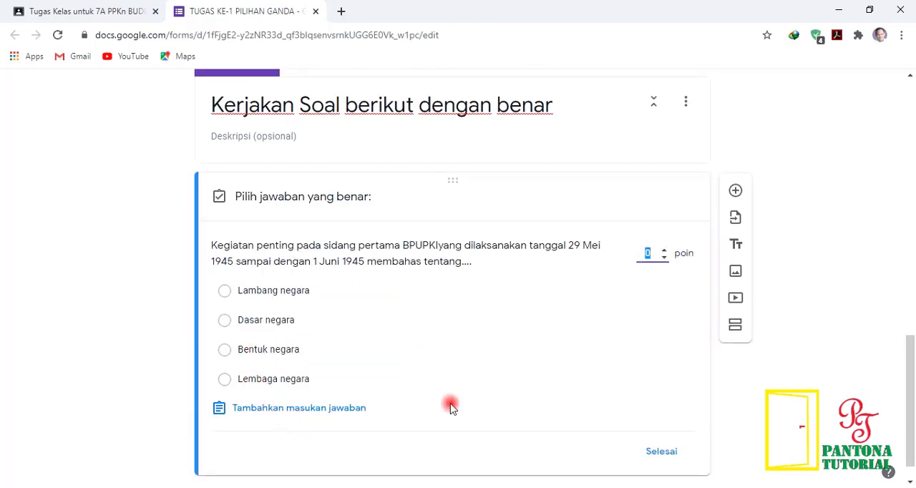
key("alt+Tab")
left_click(297, 323)
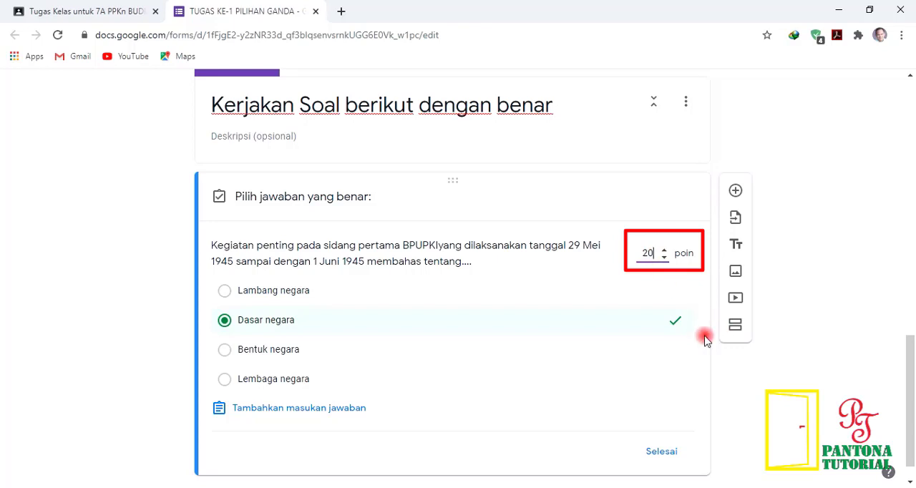
scroll(685, 351, "down", 1)
left_click(667, 422)
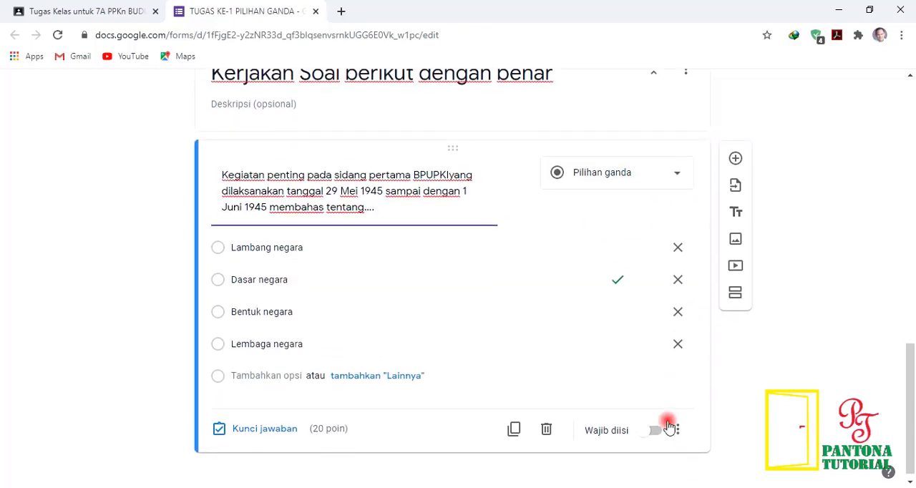
Step: Make the question required (Wajib diisi) and turn on shuffling of its option order (Acak urutan opsi)
left_click(653, 424)
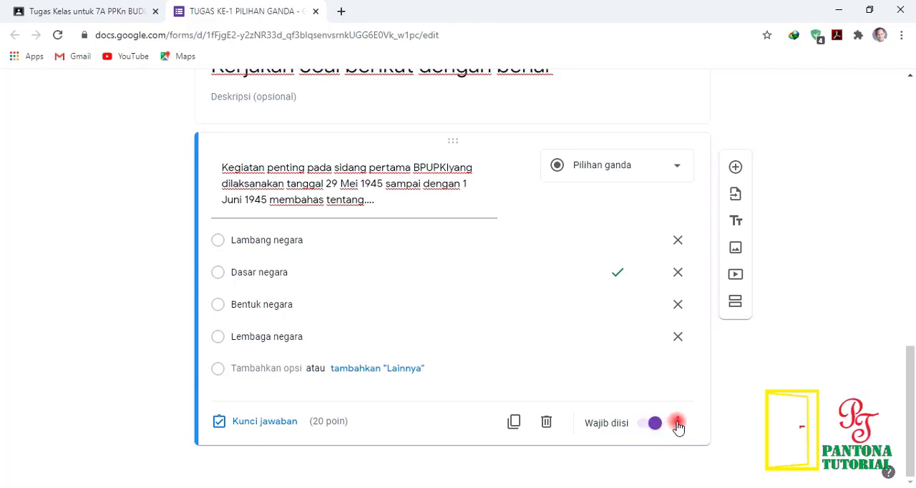
left_click(678, 424)
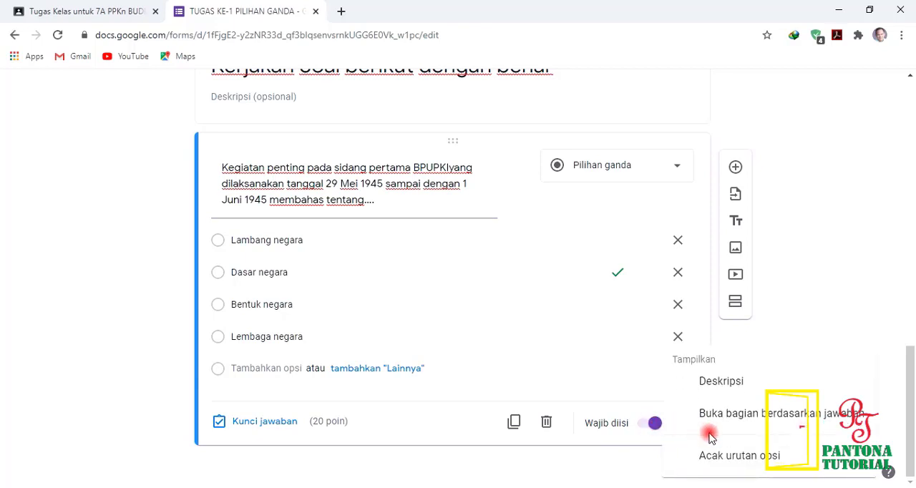
left_click(741, 458)
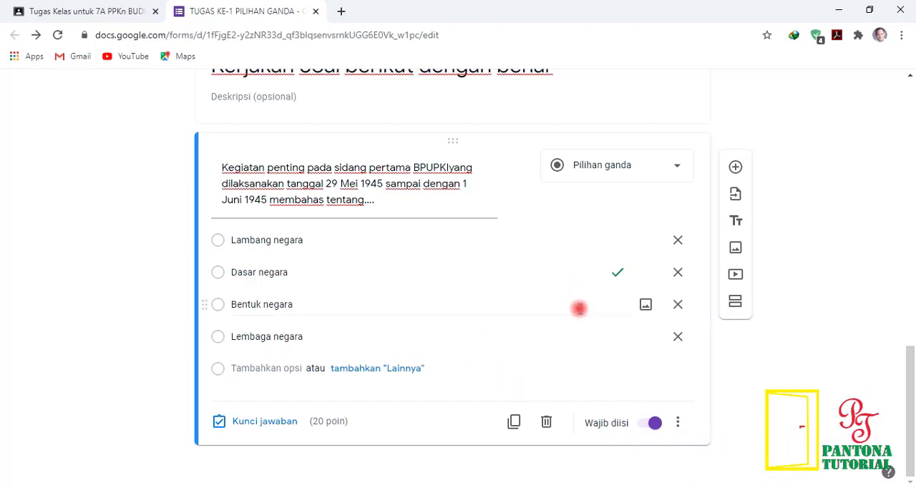
Step: Add another question below the first one, then switch to the Word document SOAL LATIHAN PPKN and copy the text of question 2
left_click(736, 168)
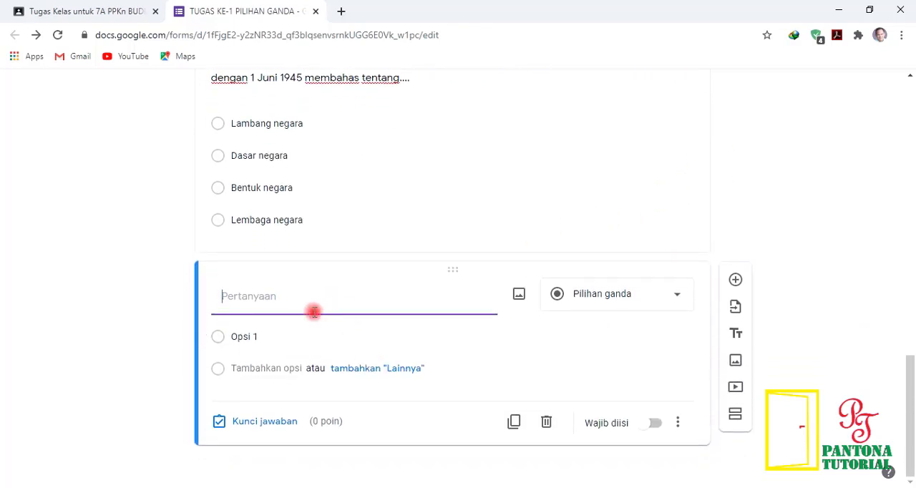
key("alt+Tab")
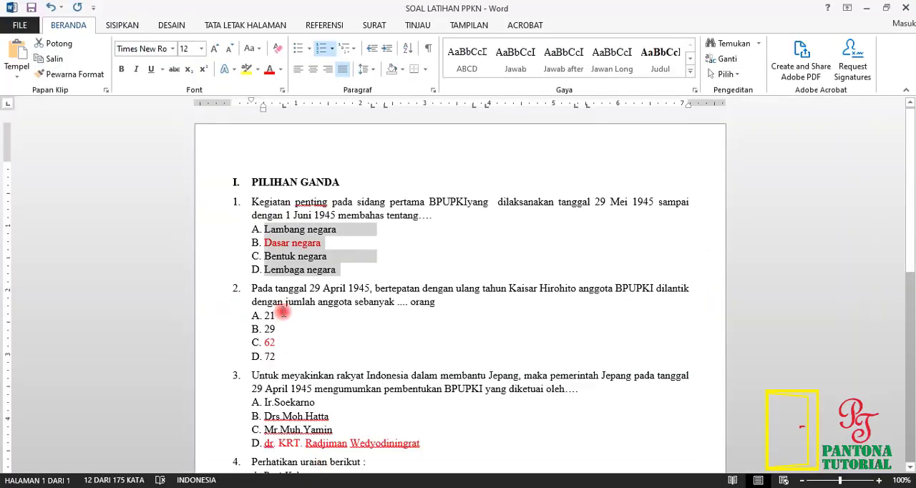
mouse_move(251, 288)
left_mouse_down()
mouse_move(334, 306)
mouse_move(435, 302)
left_mouse_up()
right_click(434, 302)
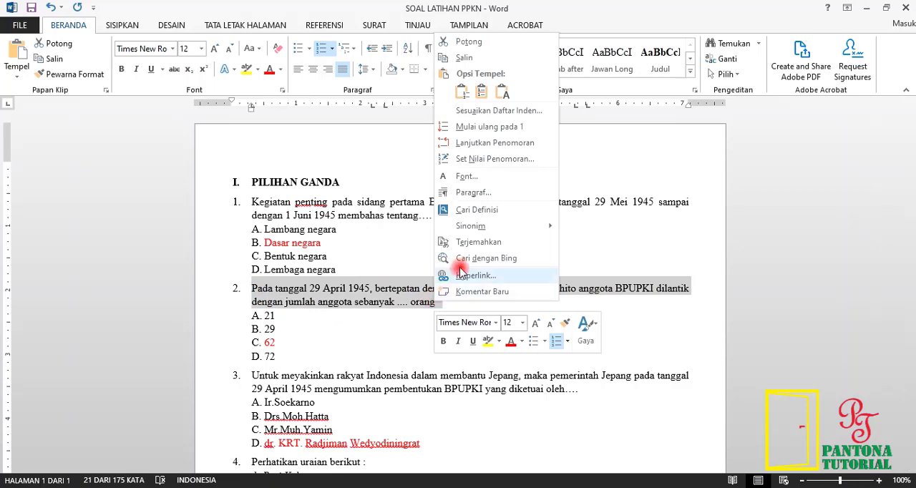
left_click(442, 58)
Step: Back in Google Forms, paste the copied text as the new question's title and delete its leading number "2."
left_click(327, 486)
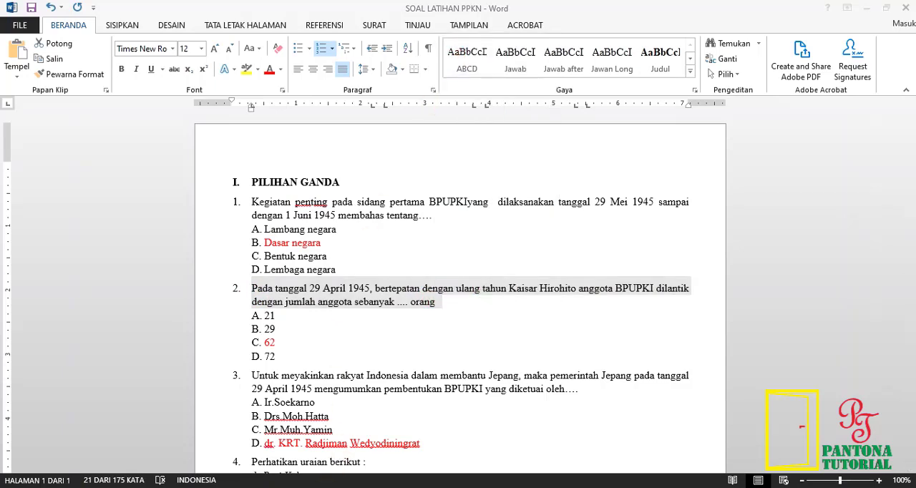
right_click(268, 296)
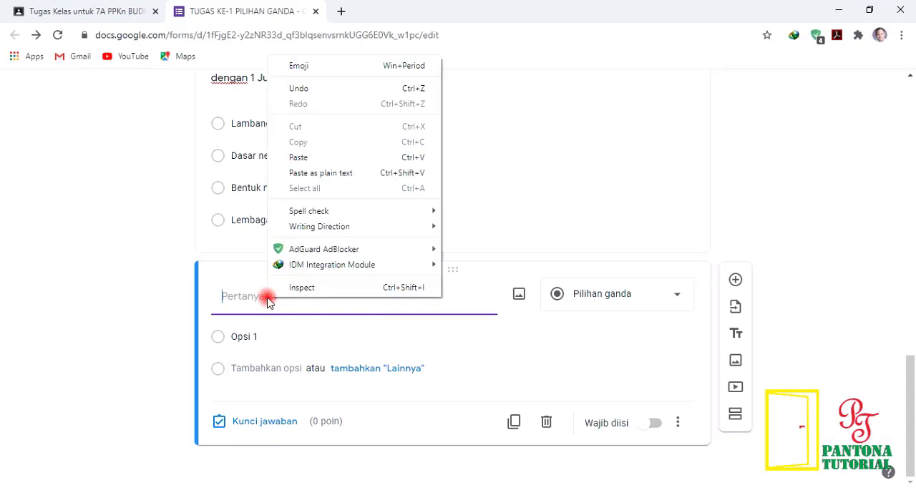
left_click(299, 154)
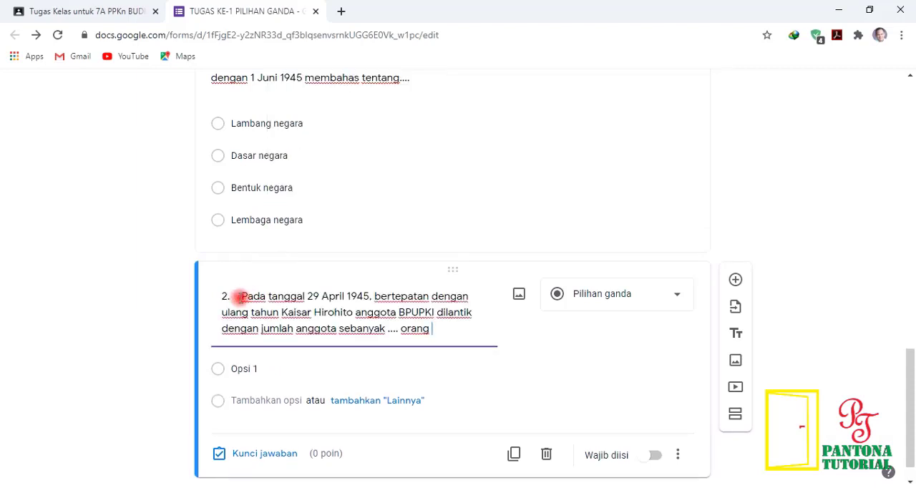
left_click_drag(239, 295, 199, 295)
key("BackSpace")
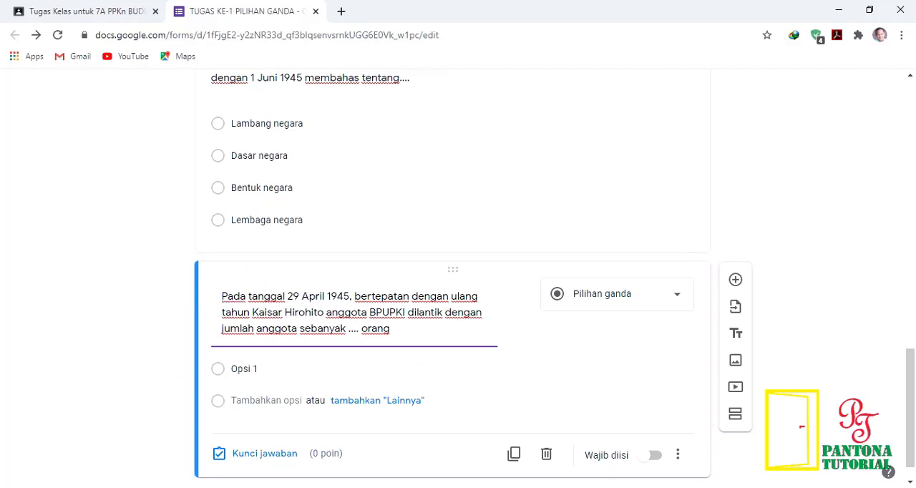
Step: Consult question 2's answers in the Word document and enter 26, 62, 72 and 29 as the new form question's four options
key("alt+Tab")
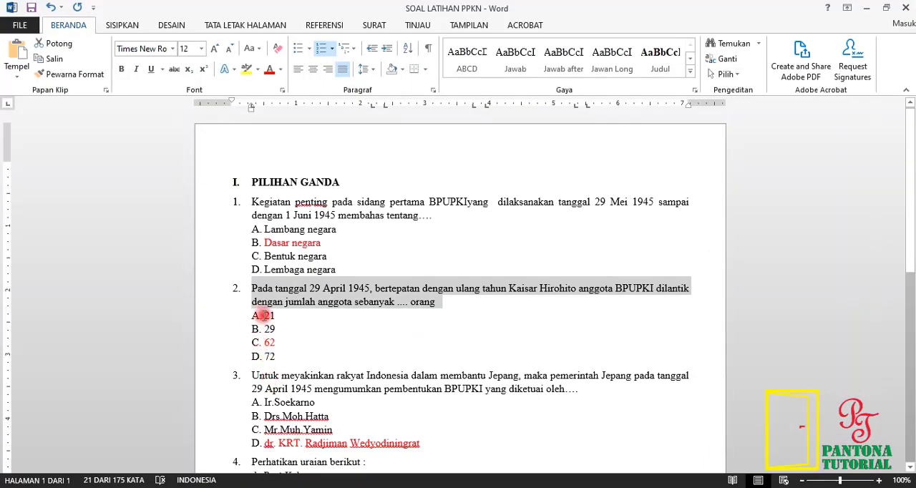
left_click_drag(264, 314, 285, 356)
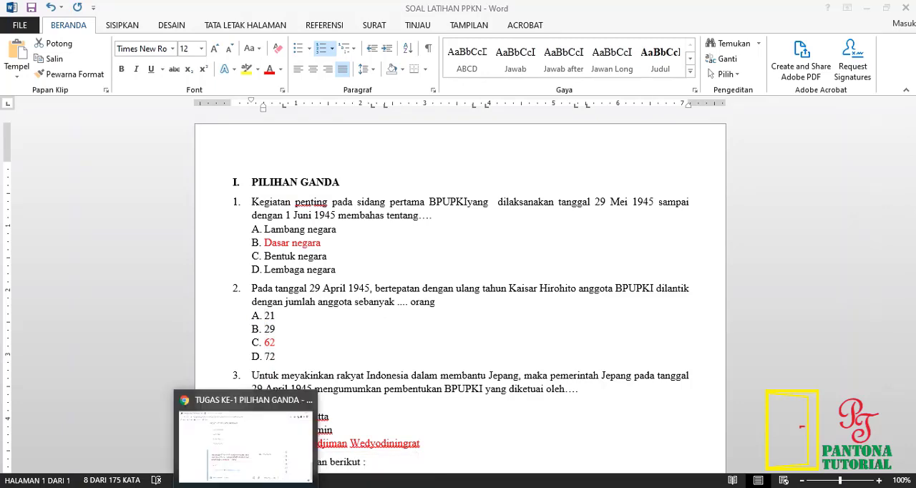
left_click(278, 452)
left_click(269, 373)
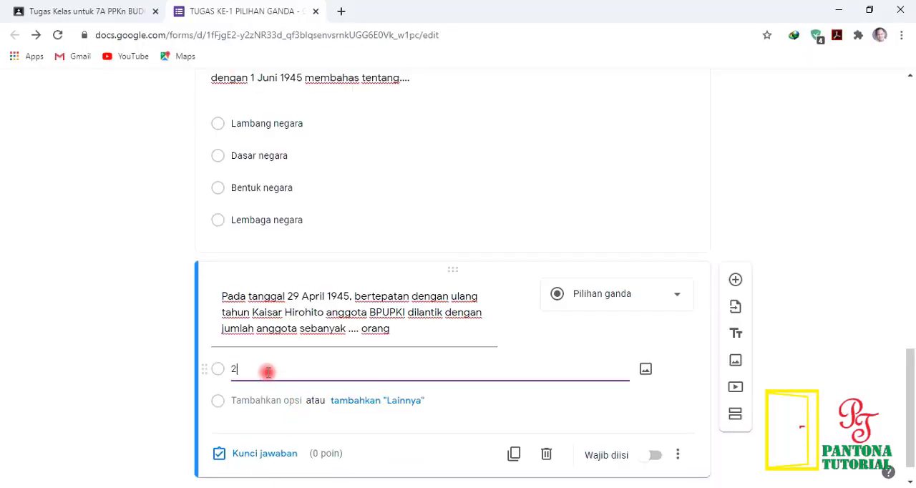
key("Return")
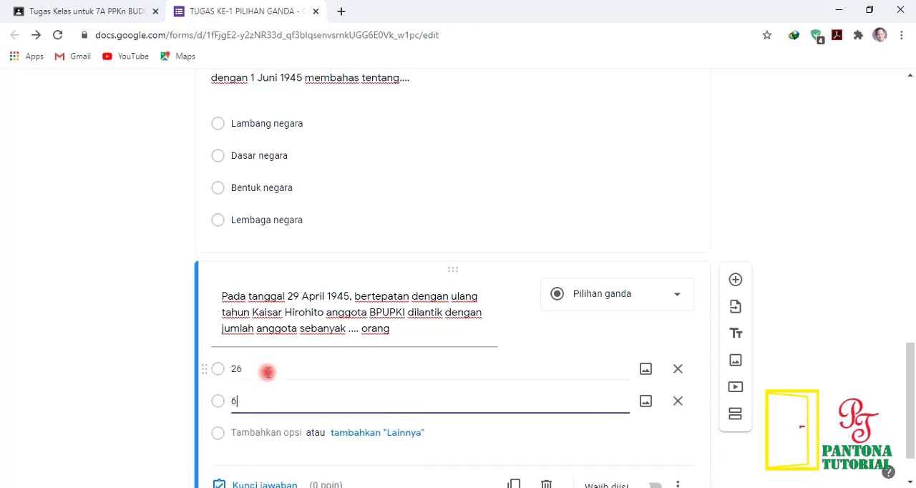
key("Return")
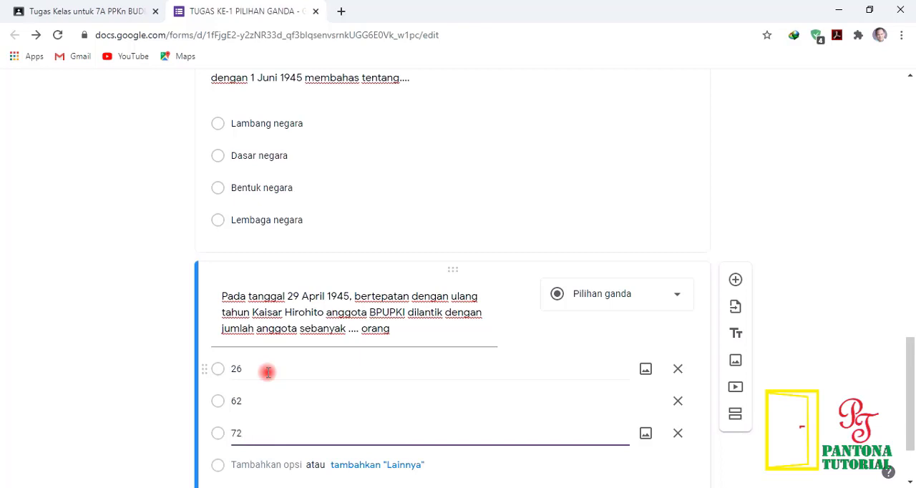
key("Return")
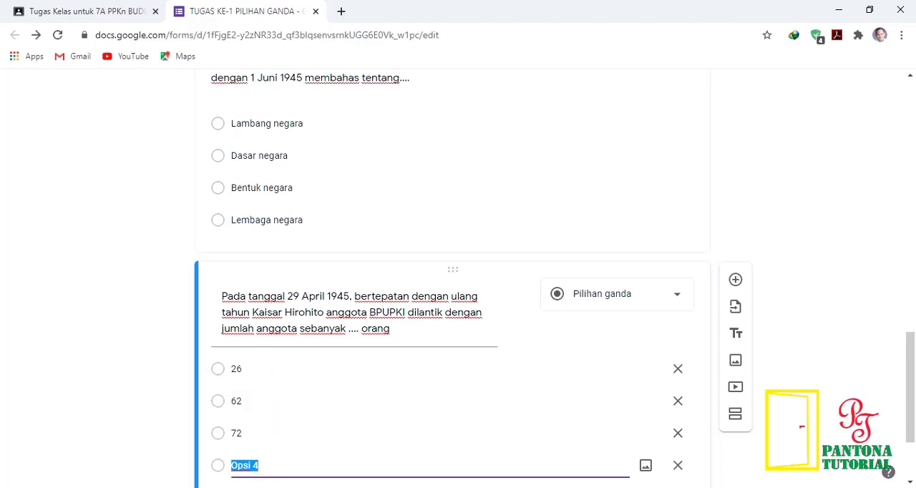
key("alt+Tab")
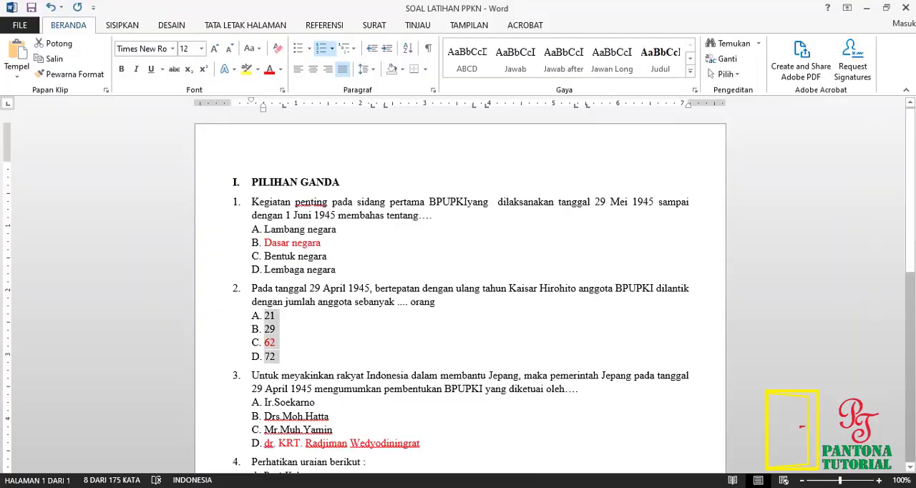
key("alt+Tab")
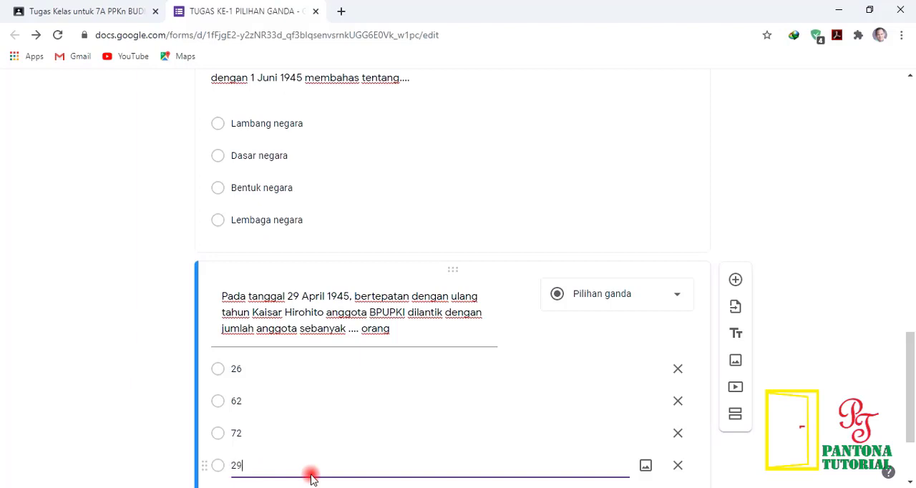
Step: Set the answer key of the BPUPKI member-count question to 62 with 20 points and finish the key
scroll(315, 472, "down", 2)
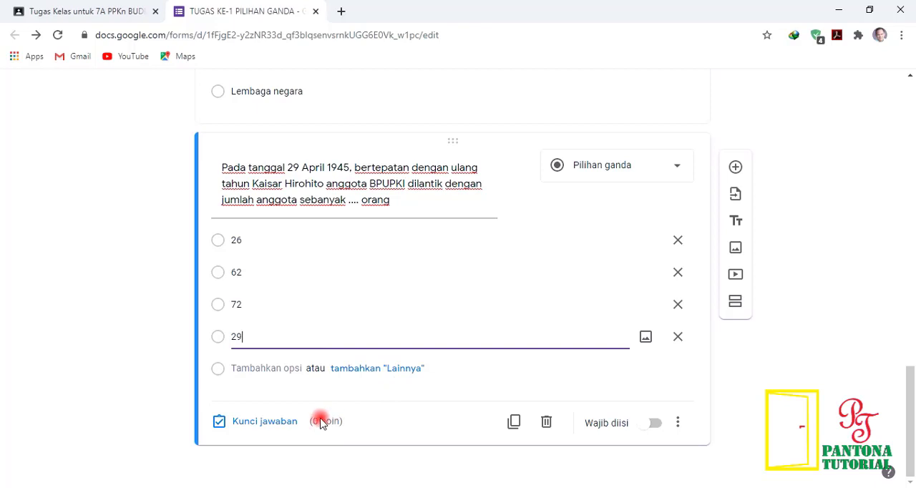
left_click(270, 422)
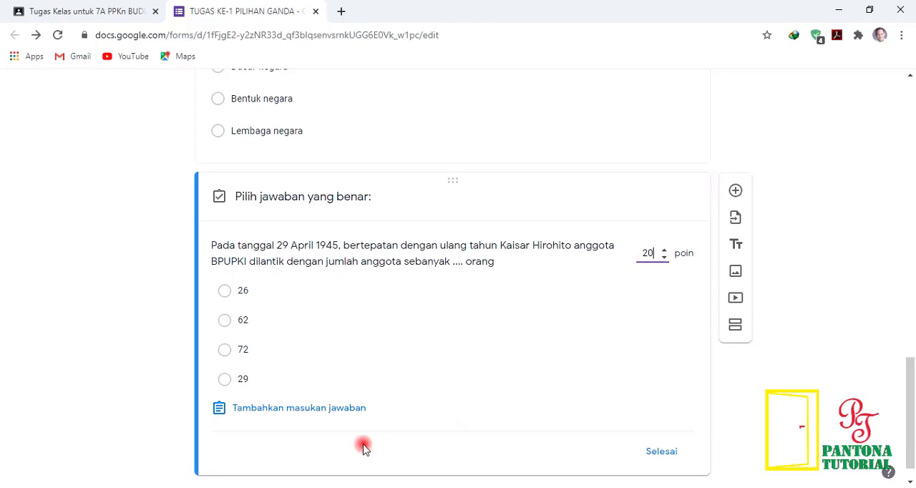
left_click(272, 328)
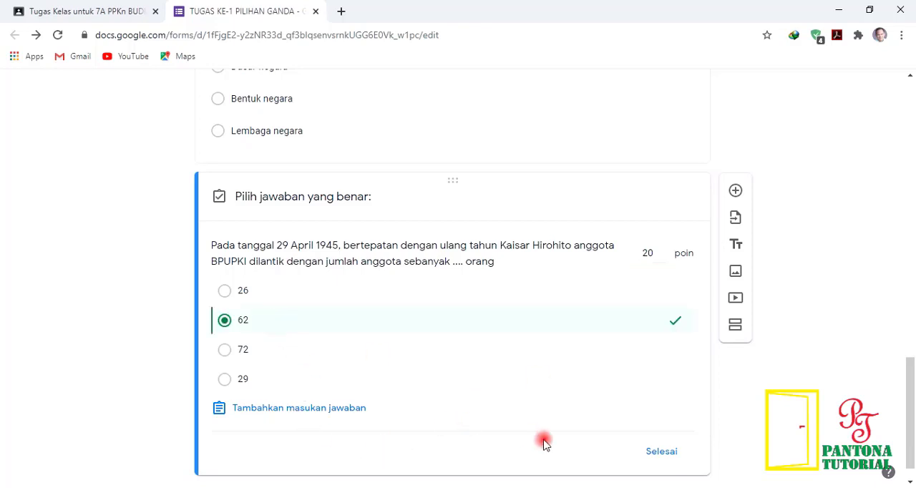
scroll(719, 447, "down", 1)
left_click(659, 424)
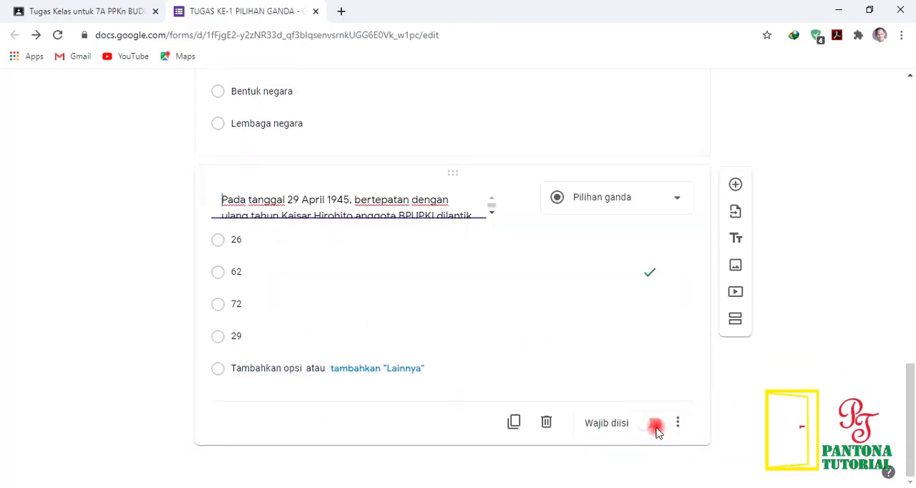
Step: Make the BPUPKI member-count question required (Wajib diisi) and turn on shuffling of its option order (Acak urutan opsi)
left_click(655, 458)
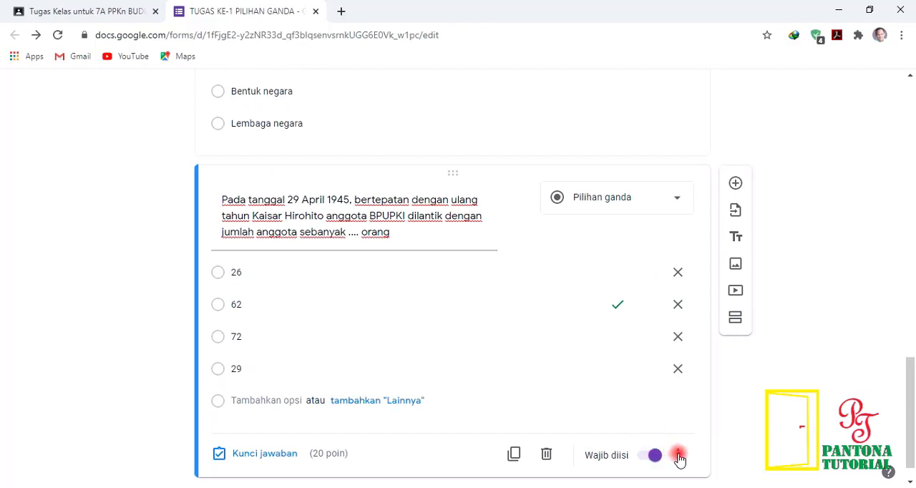
left_click(678, 455)
left_click(721, 458)
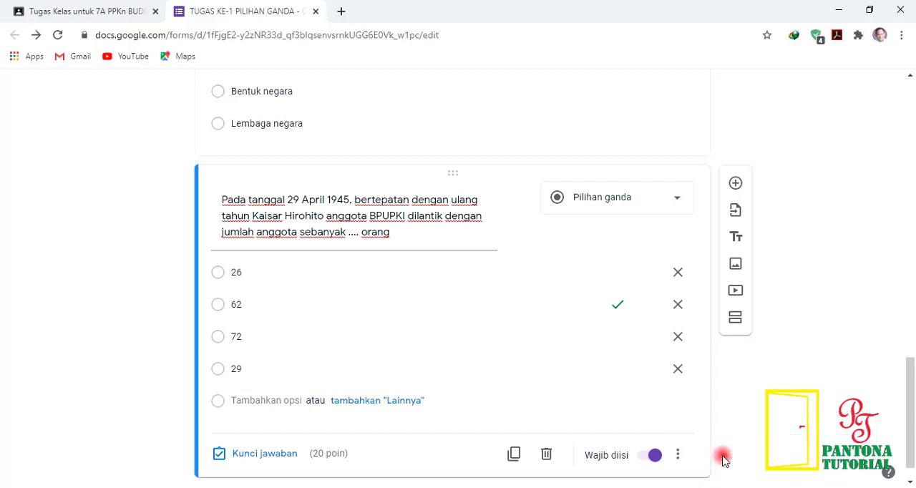
Step: Add another question below the second one, then switch to the Word document SOAL LATIHAN PPKN and copy the text of question 3
scroll(565, 429, "down", 1)
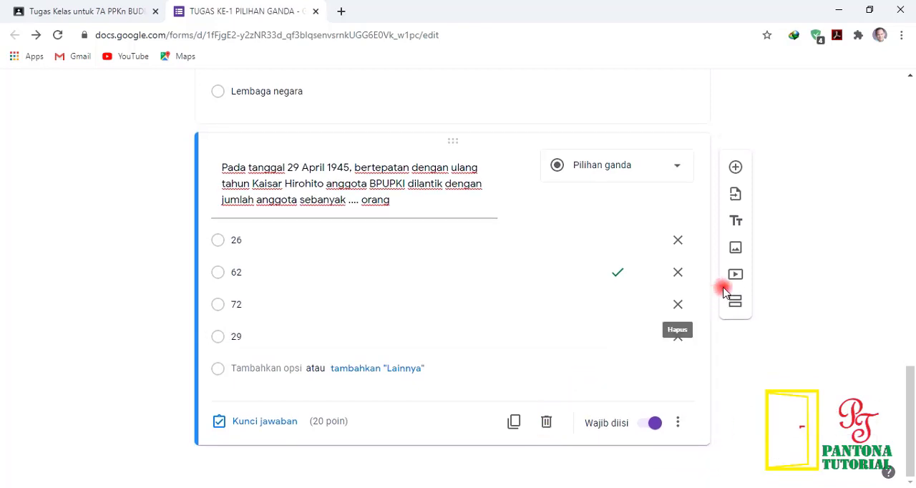
left_click(736, 167)
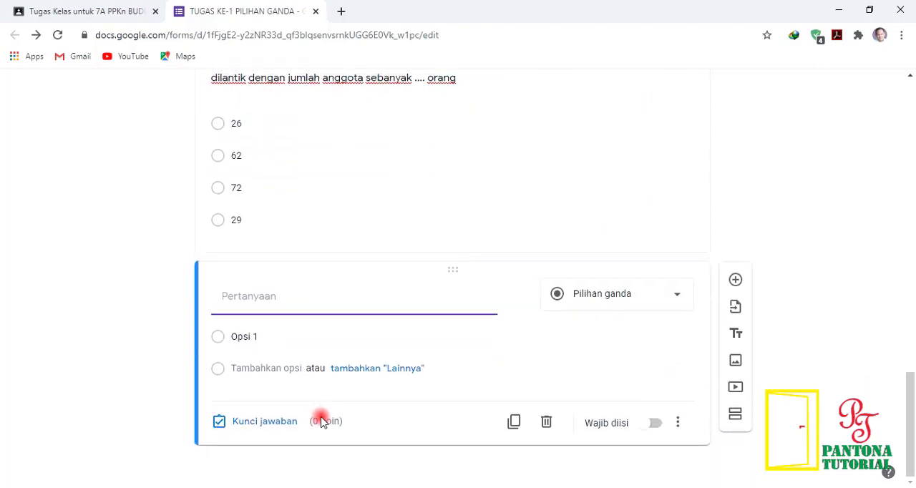
key("alt+Tab")
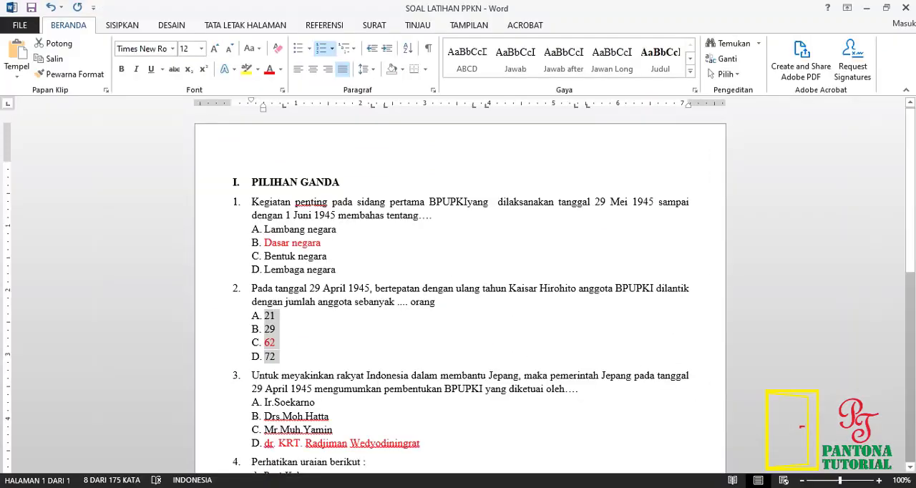
scroll(324, 398, "down", 3)
mouse_move(580, 292)
left_mouse_down()
mouse_move(300, 292)
mouse_move(252, 288)
mouse_move(252, 279)
left_mouse_up()
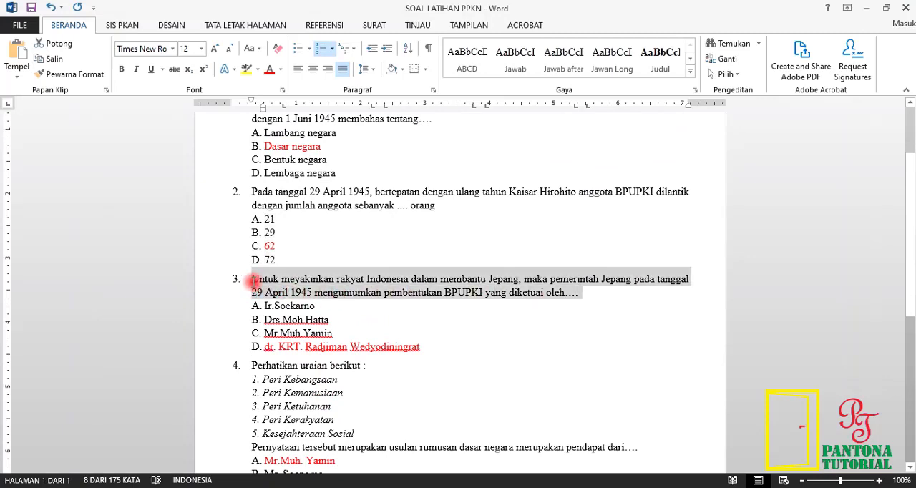
right_click(255, 280)
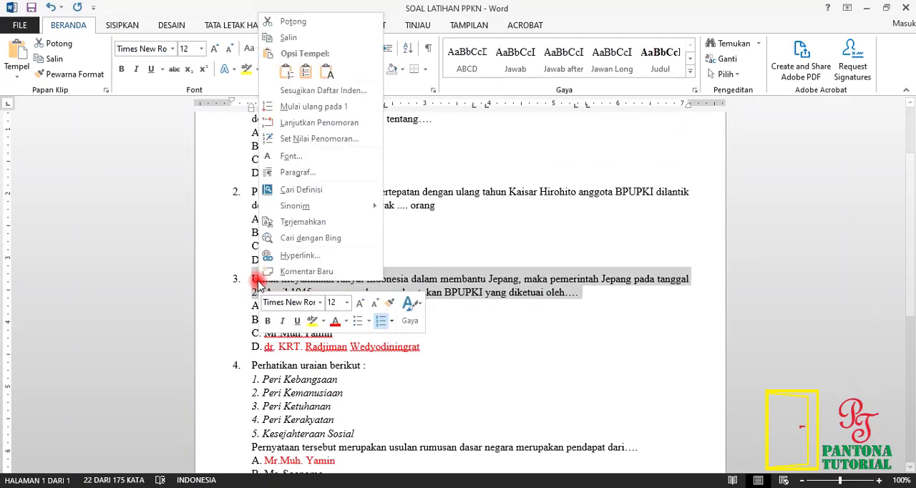
left_click(293, 39)
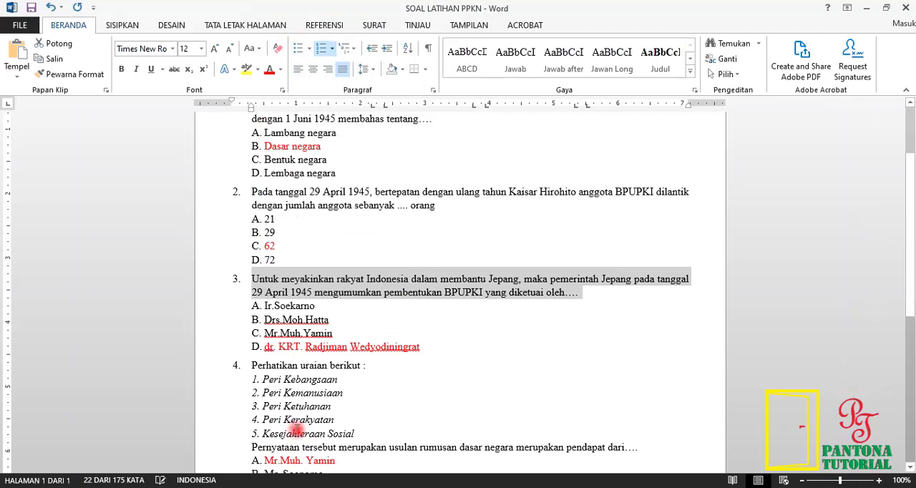
Step: Back in Google Forms, paste the copied text as the new question's title and delete its leading number "3."
key("alt+Tab")
left_click(297, 311)
right_click(297, 300)
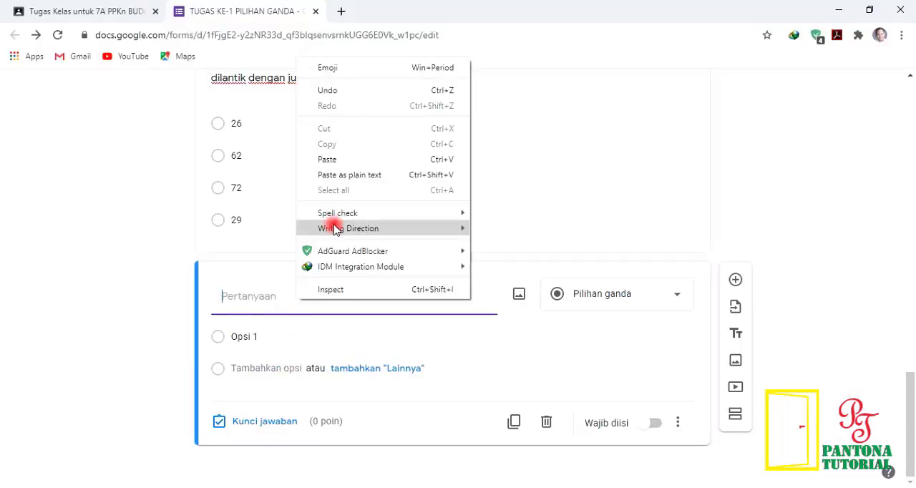
left_click(339, 159)
left_click(239, 302)
key("BackSpace")
key("BackSpace")
key("BackSpace")
key("BackSpace")
key("BackSpace")
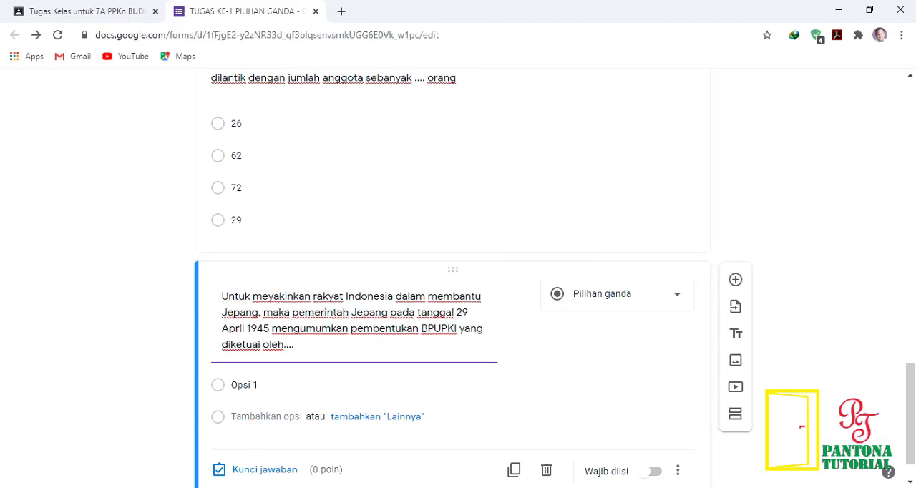
Step: Copy question 3's four answers from the Word document and paste them into the form question as its options
key("alt+Tab")
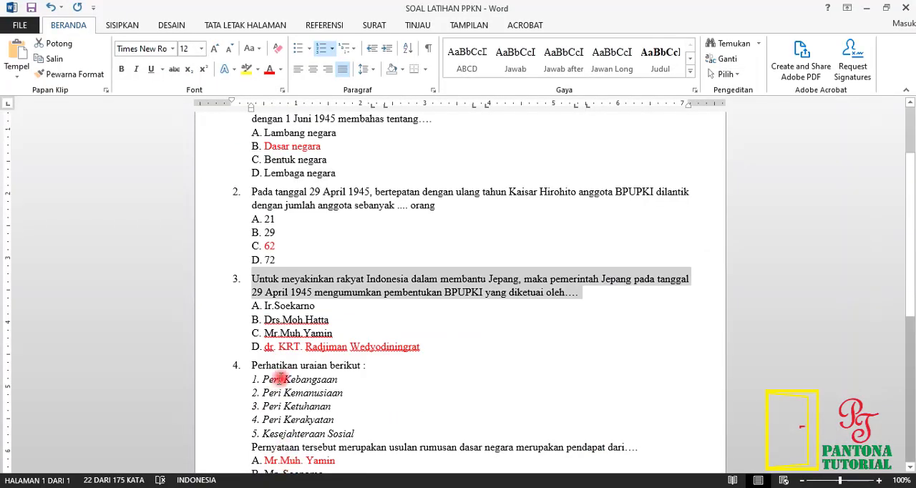
left_click_drag(427, 348, 262, 305)
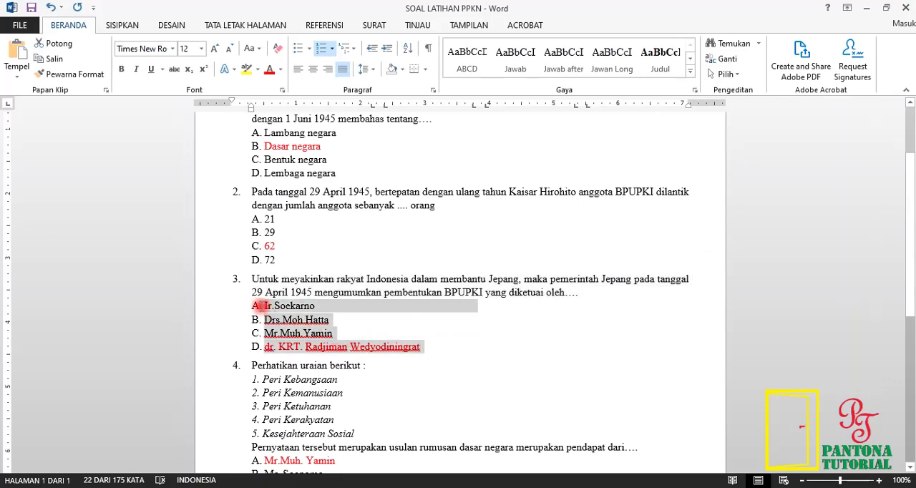
right_click(278, 324)
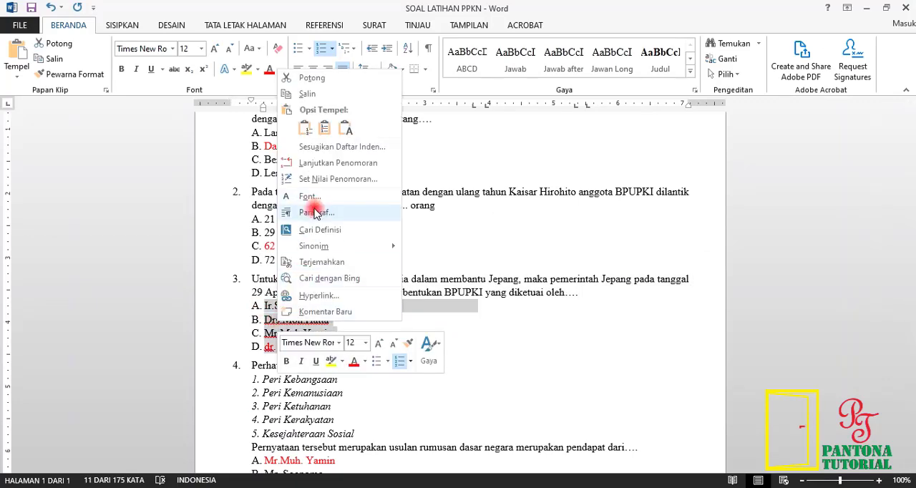
left_click(309, 93)
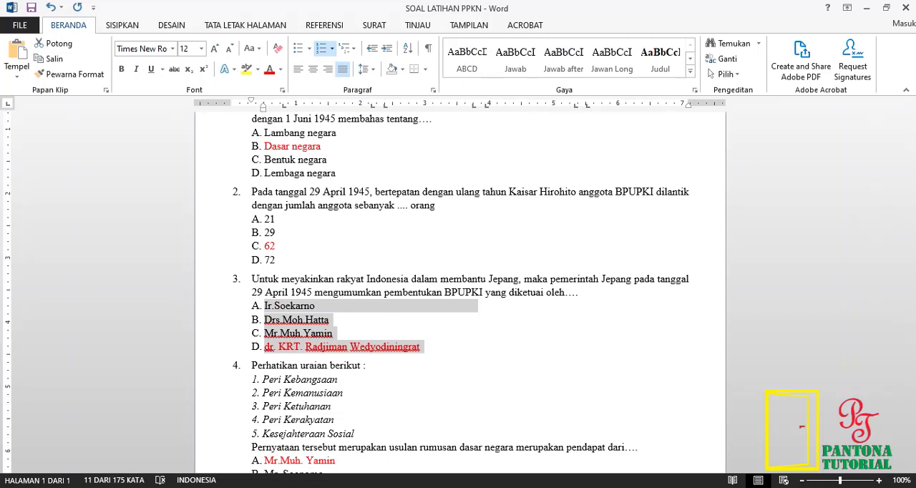
key("alt+Tab")
left_click(264, 385)
right_click(265, 384)
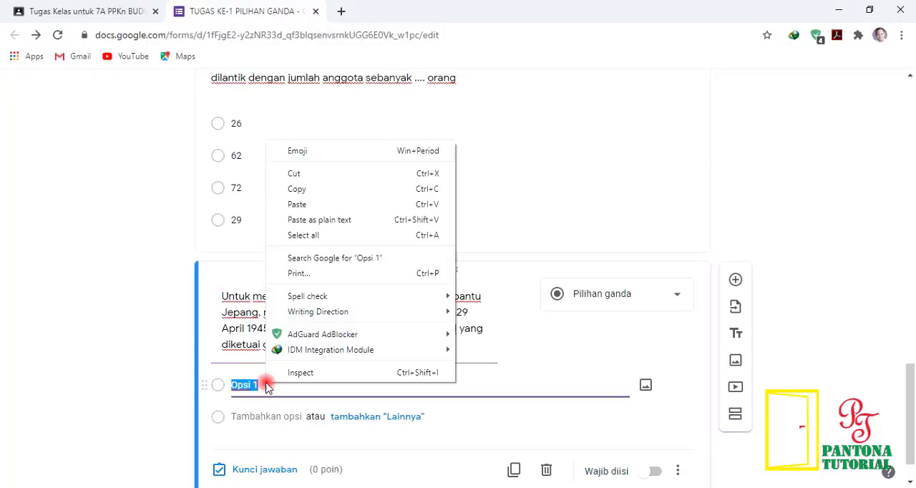
left_click(328, 205)
scroll(317, 341, "down", 2)
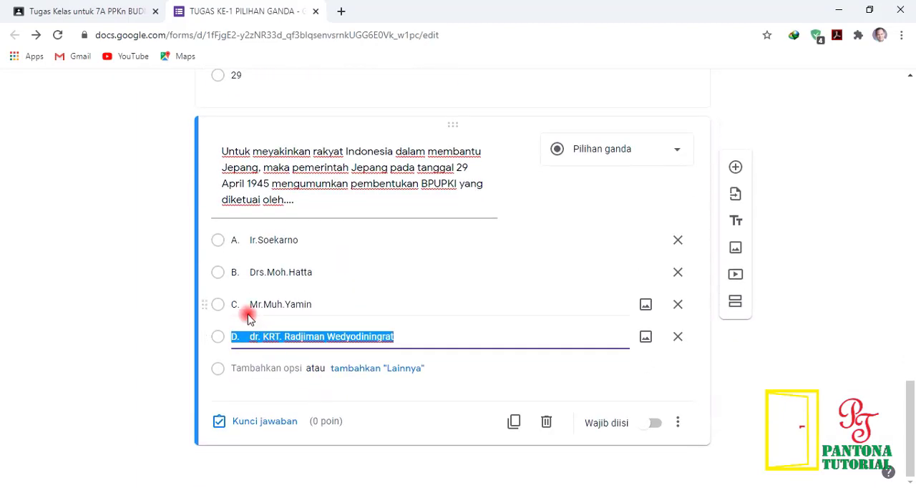
Step: Delete the leading letters A. to D. and their spacing from the four pasted options
left_click(252, 241)
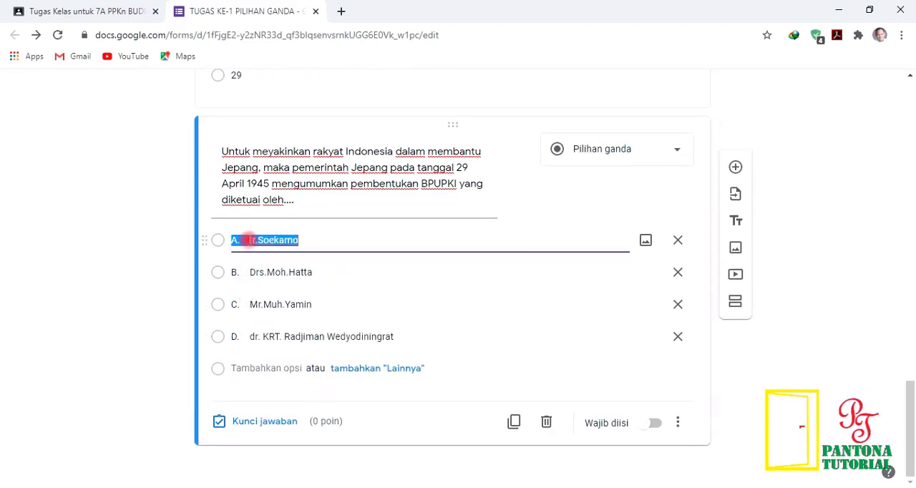
left_click(252, 241)
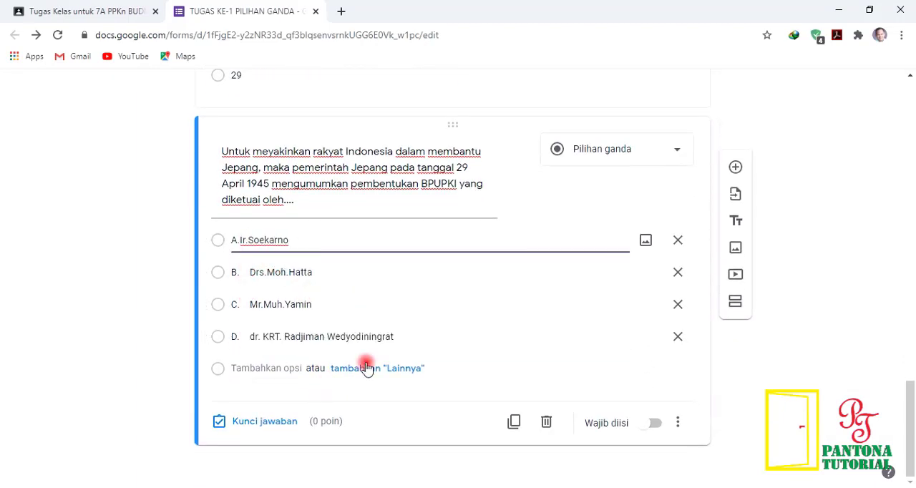
key("Tab")
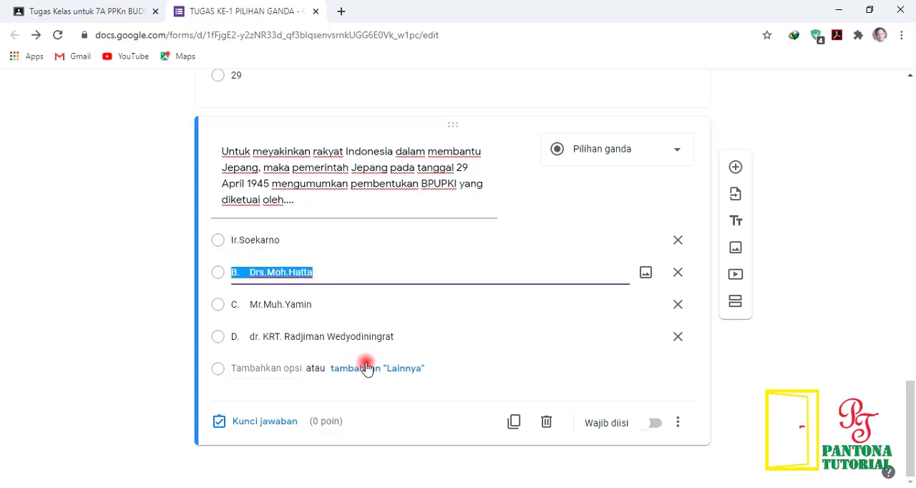
key("Home")
key("Delete")
key("Delete")
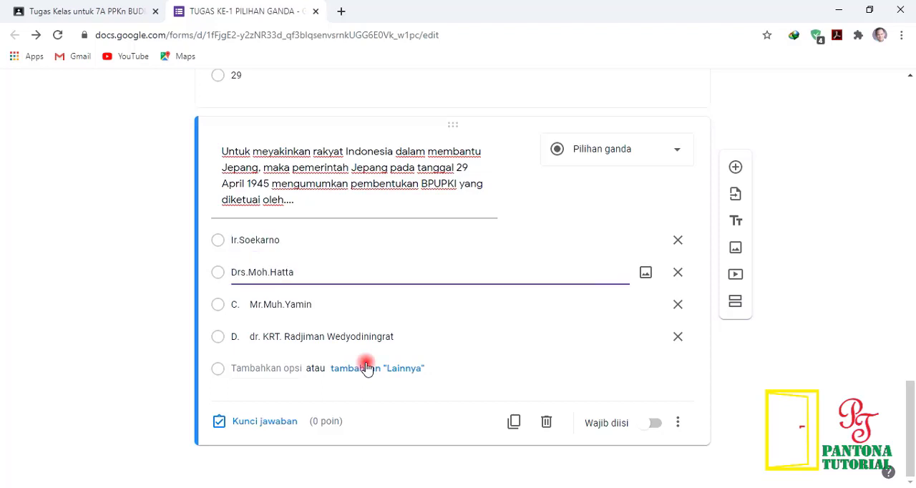
key("Tab")
key("Home")
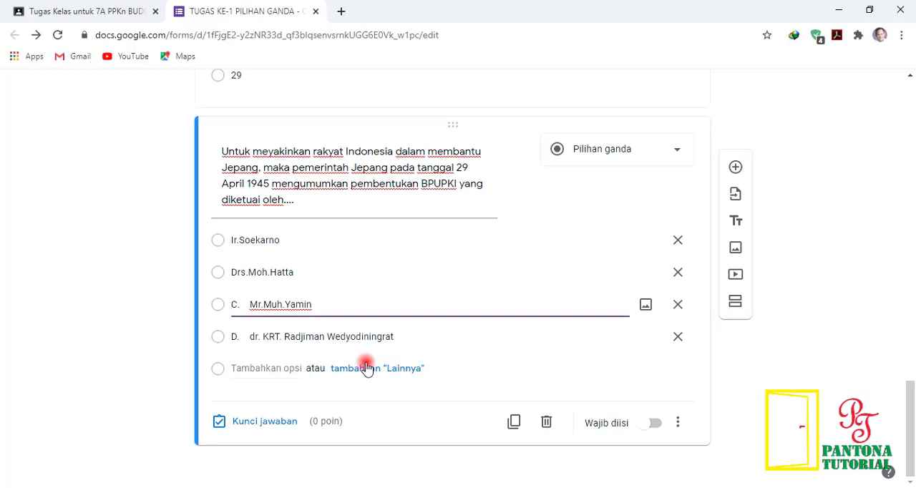
key("Delete")
key("Delete")
key("Tab")
key("Home")
key("Delete")
key("Delete")
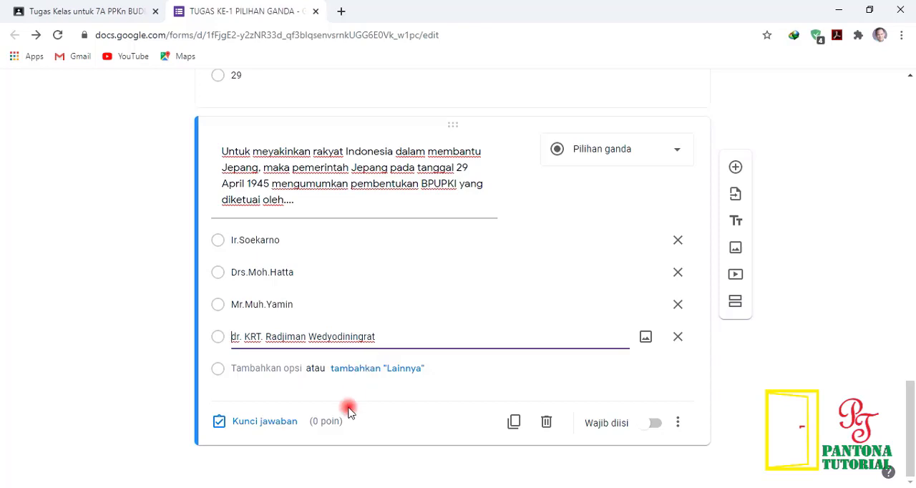
Step: Set the question's answer key to dr. KRT. Radjiman Wedyodiningrat with 20 points and finish the key
left_click(280, 423)
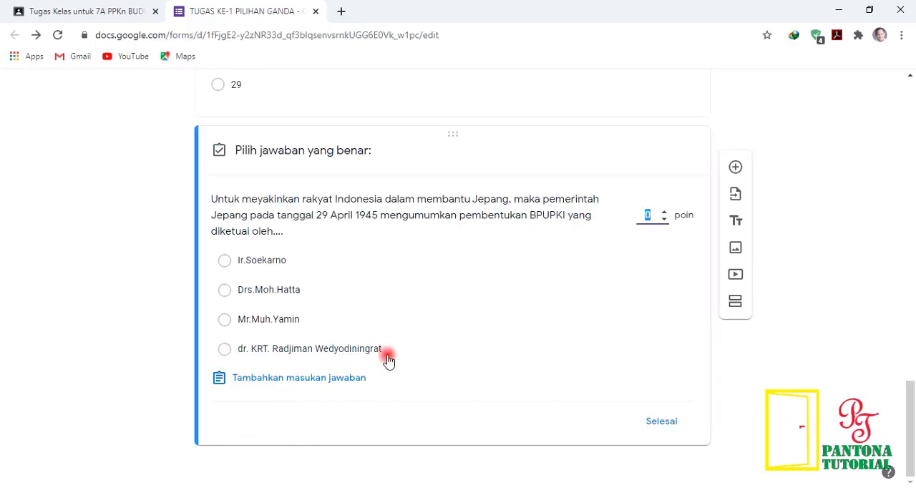
left_click(650, 215)
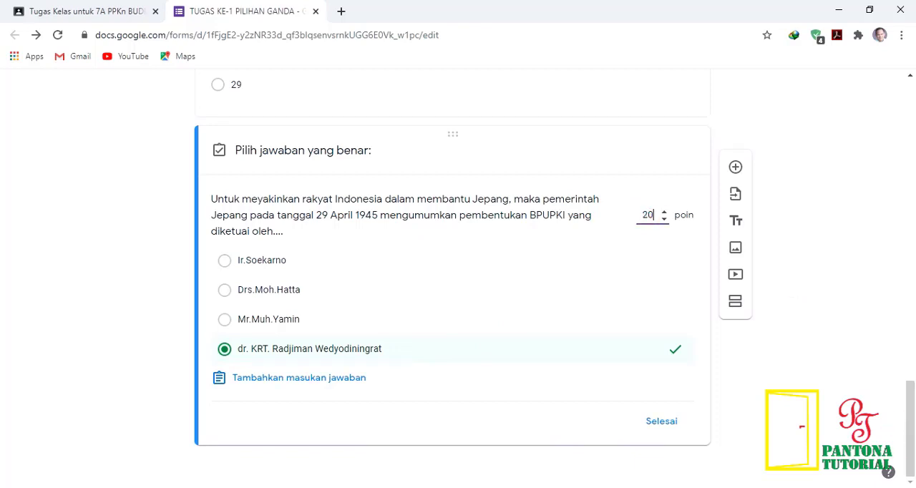
left_click(677, 423)
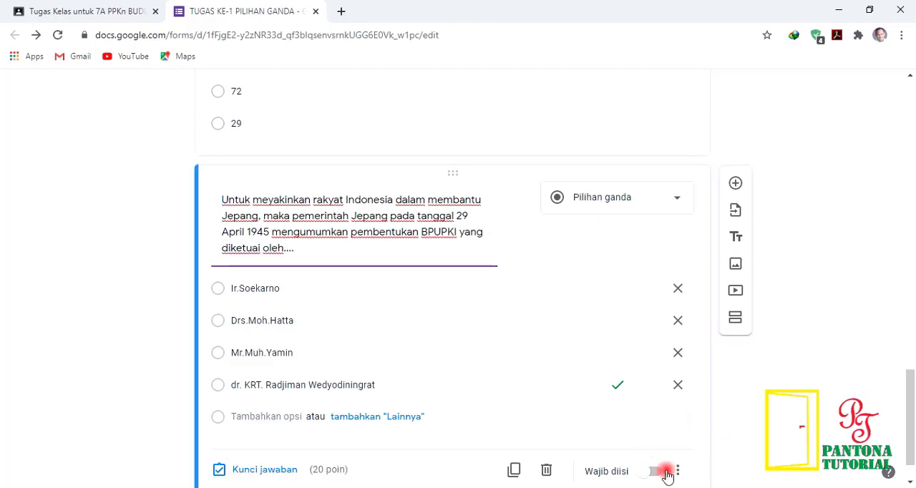
Step: Make the question on the BPUPKI chairman required (Wajib diisi) and shuffle its option order (Acak urutan opsi)
left_click(653, 427)
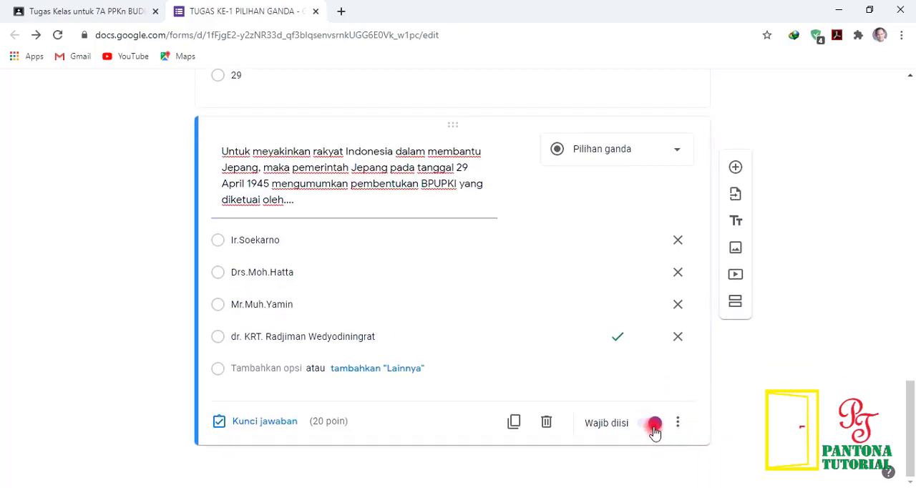
left_click(677, 425)
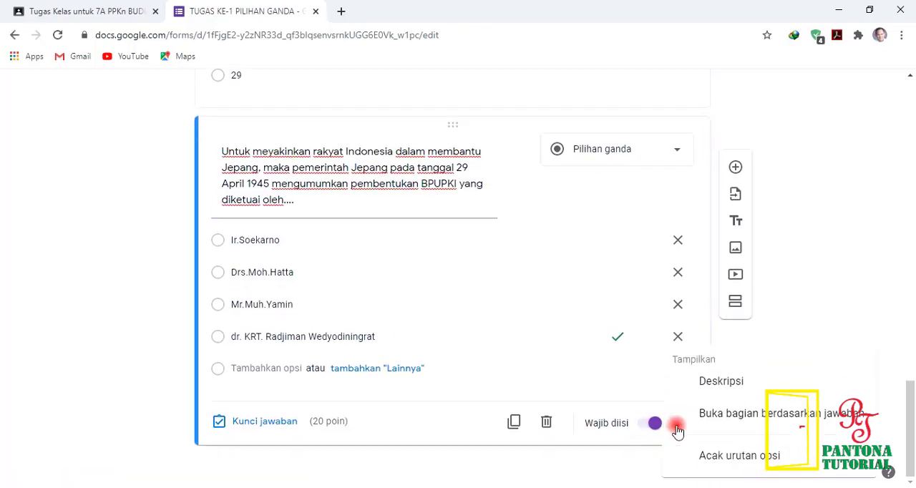
left_click(724, 453)
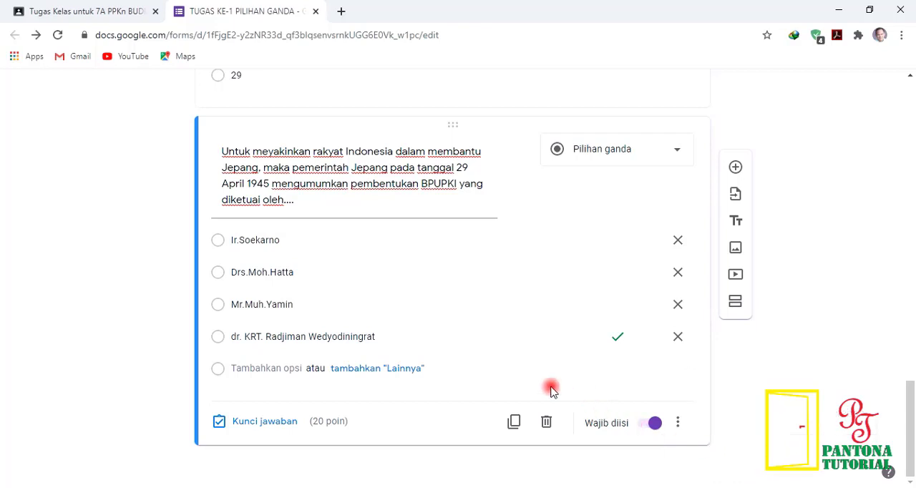
Step: Add a new empty question to the form, switch to the Word document and highlight question 4's full text without its answers
left_click(733, 166)
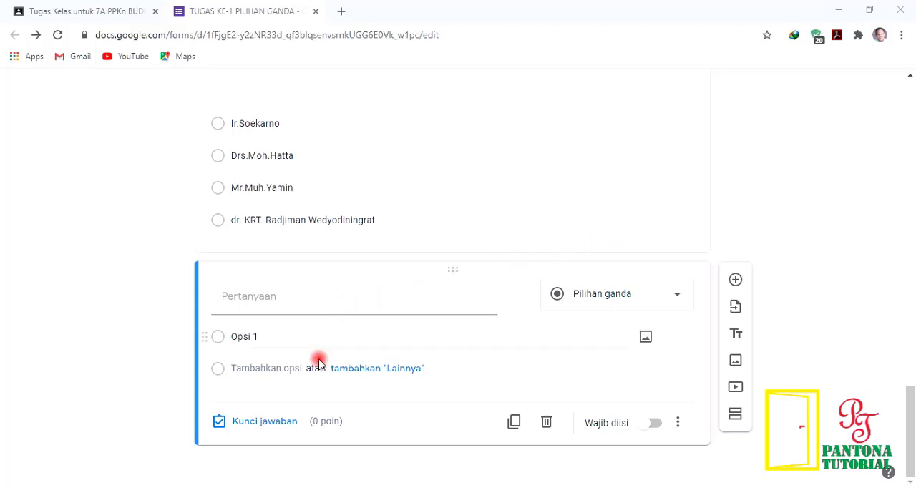
left_click(312, 487)
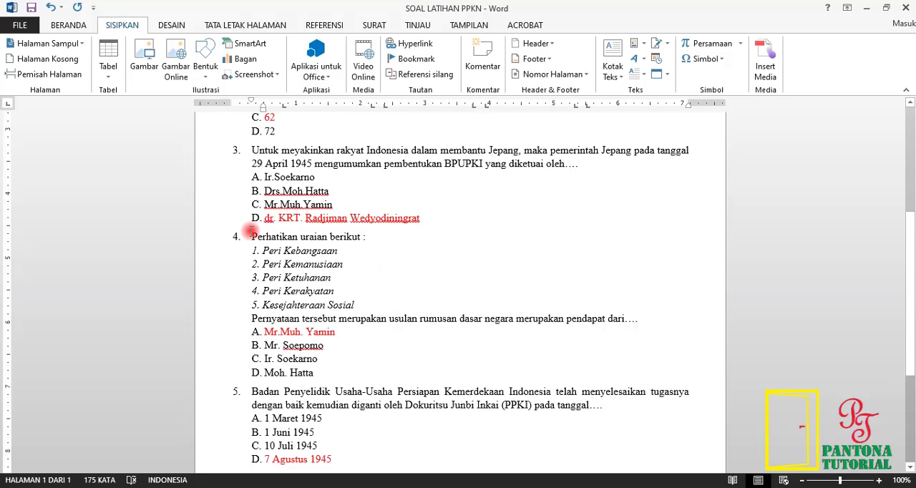
left_click_drag(252, 238, 652, 322)
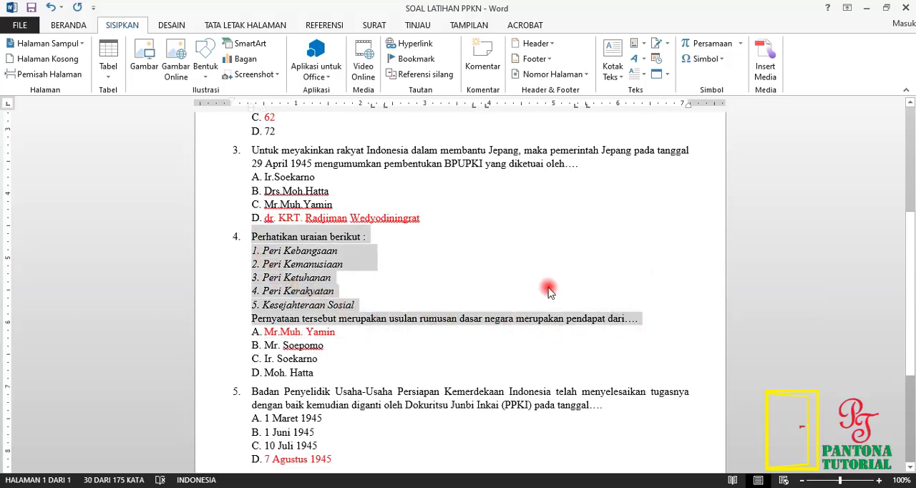
left_click(458, 273)
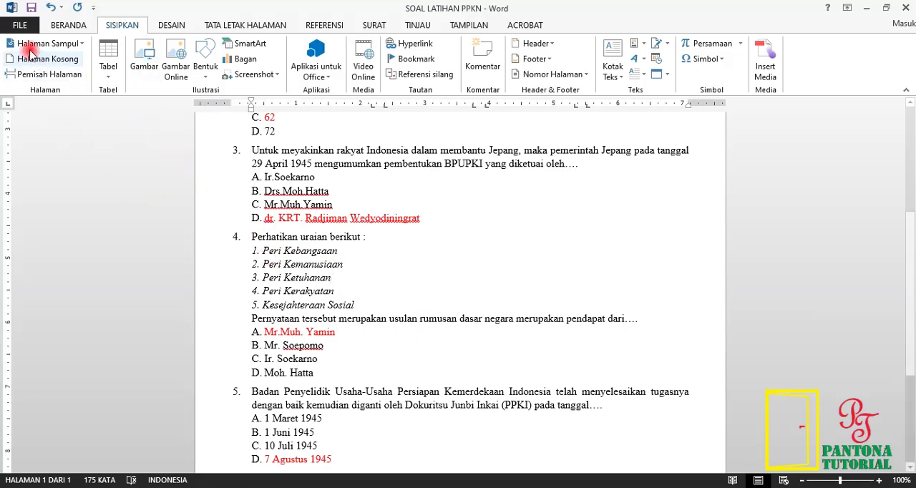
Step: Create a new blank document in Word
left_click(19, 27)
left_click(26, 100)
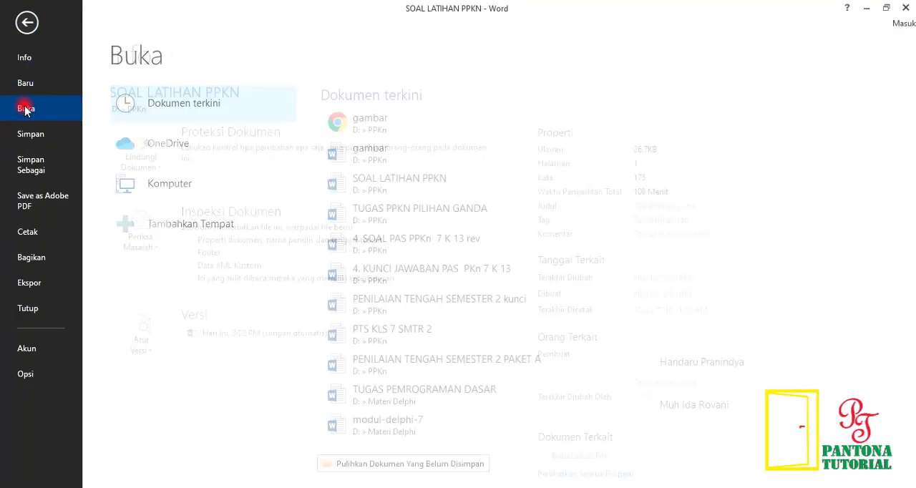
left_click(26, 89)
left_click(206, 202)
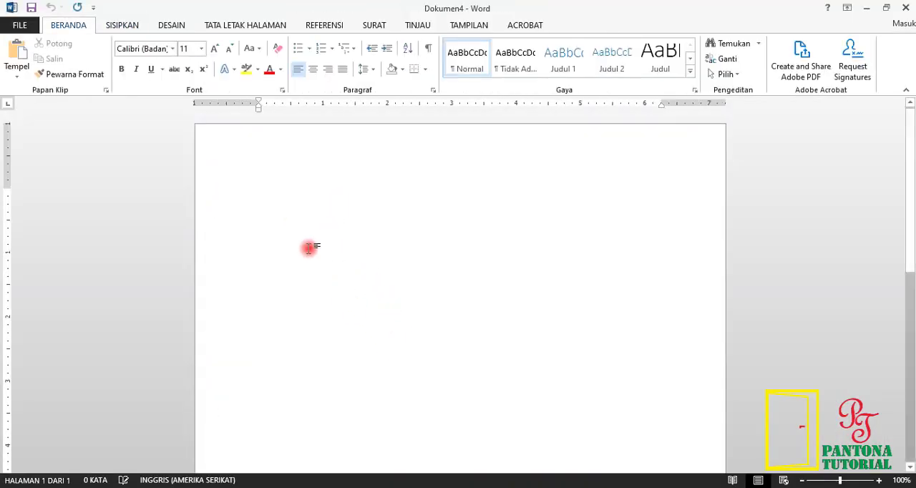
Step: Insert a screen clipping of question 4's text, from "Perhatikan uraian berikut" to "pendapat dari....", into the blank document
left_click(123, 29)
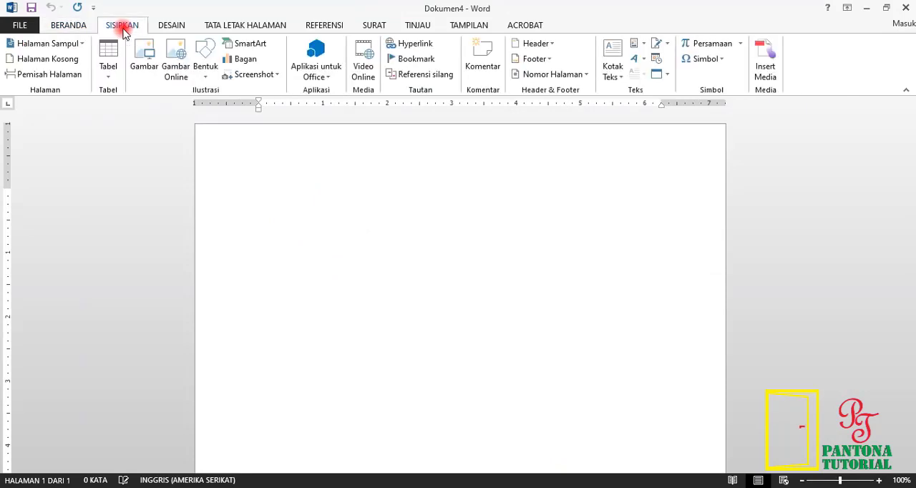
left_click(250, 77)
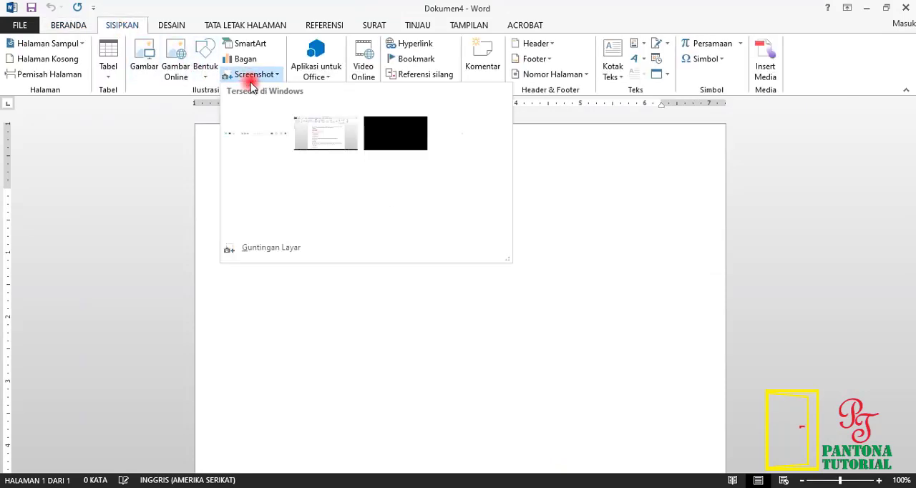
left_click(259, 179)
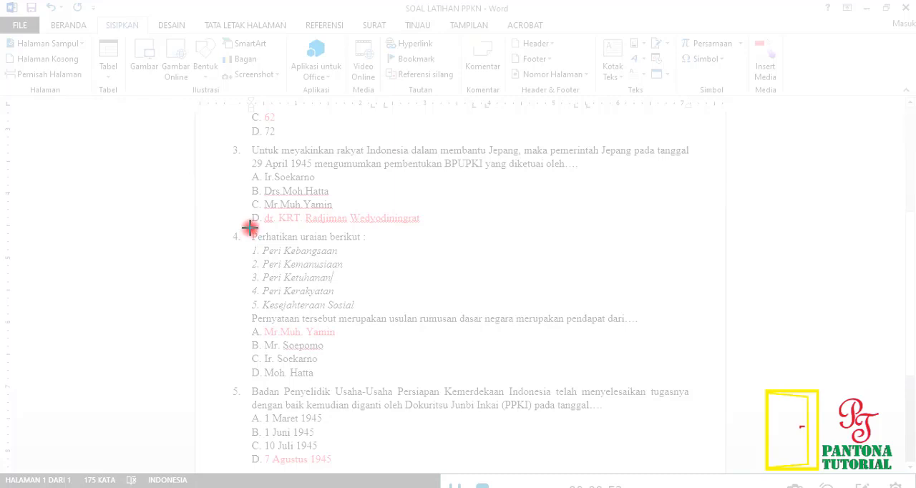
left_click_drag(246, 230, 651, 326)
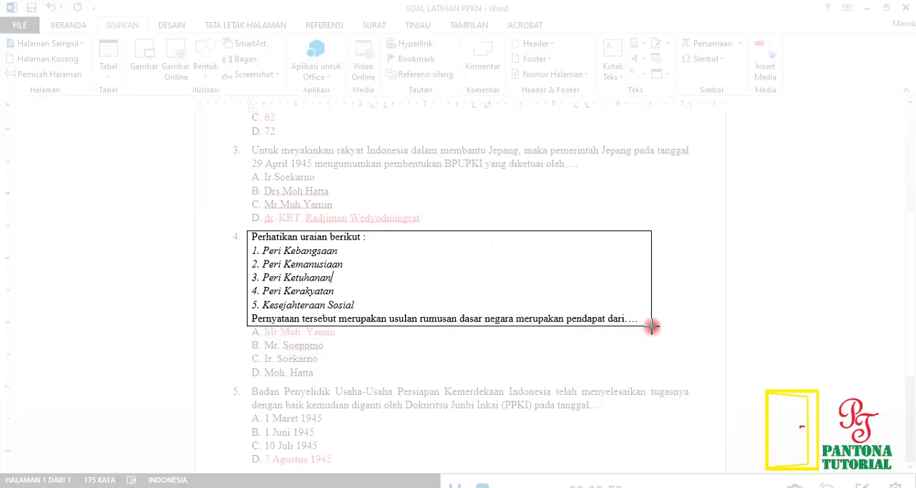
left_click_drag(651, 326, 650, 327)
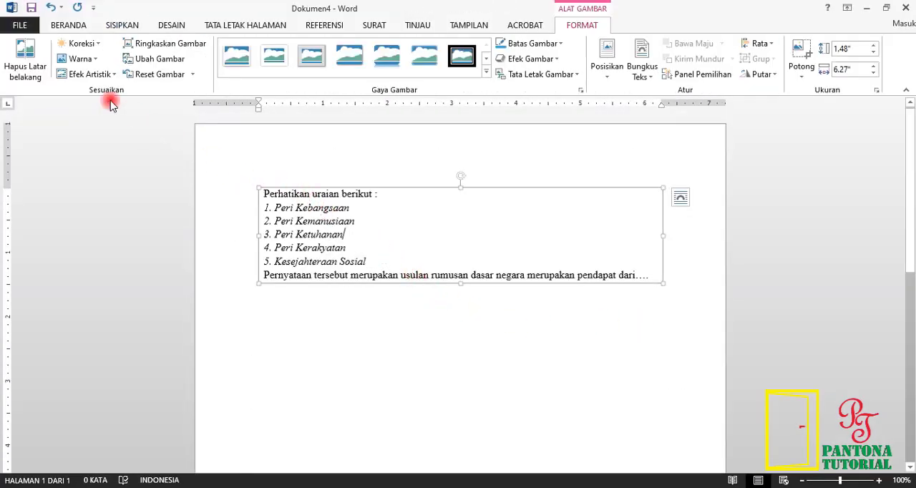
Step: Start saving the document under another name in D:\PPKn, creating and opening a new folder named gbr soal PPKn there
left_click(17, 30)
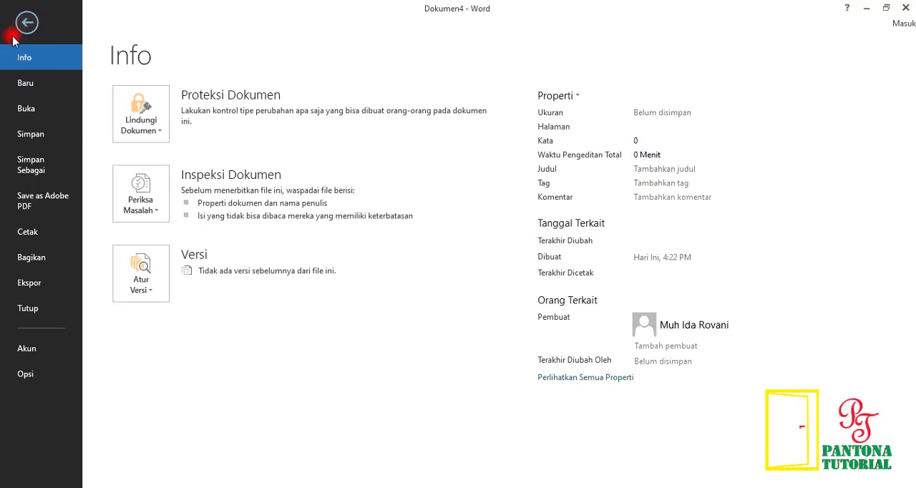
left_click(30, 166)
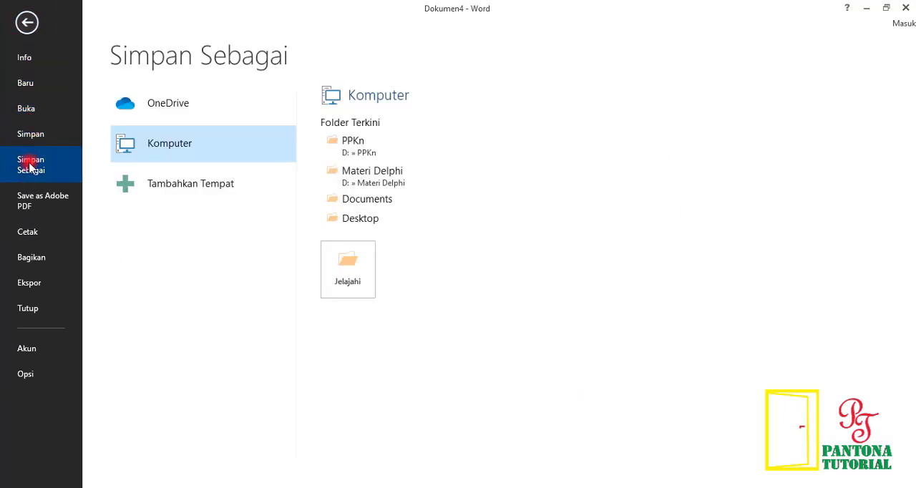
left_click(355, 147)
left_click(352, 154)
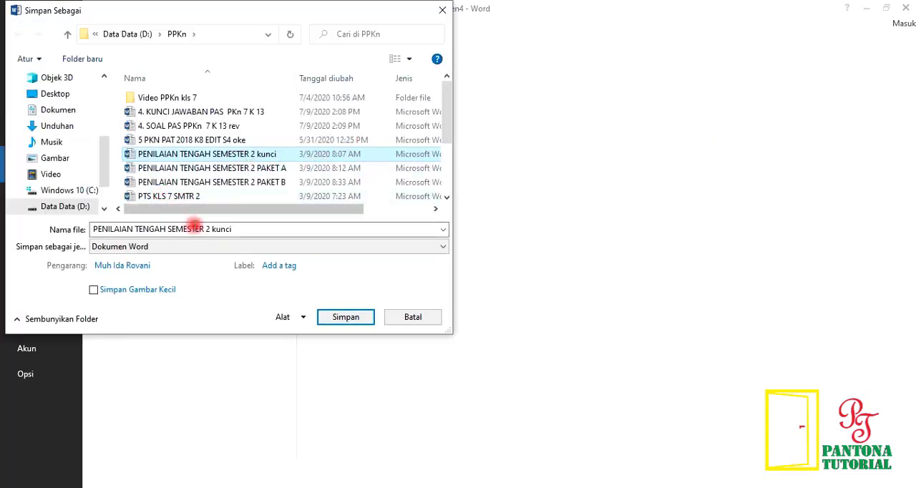
left_click(91, 64)
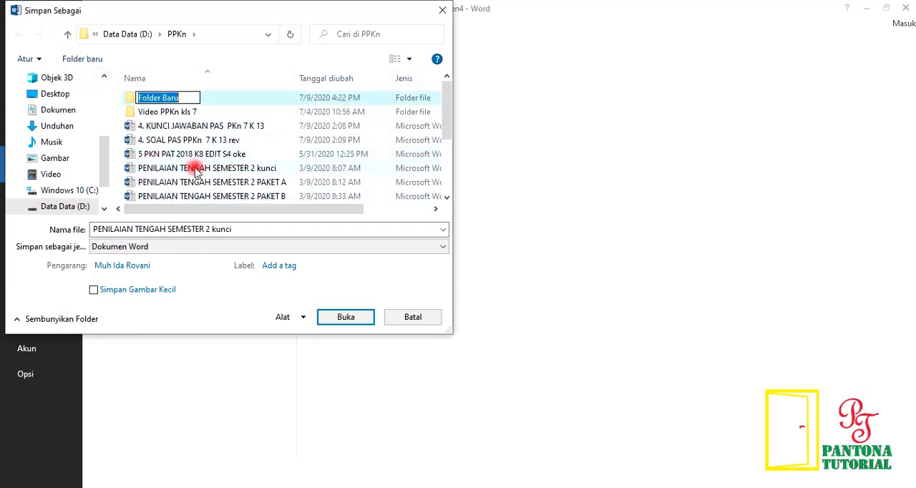
type("gbr soal PPKn")
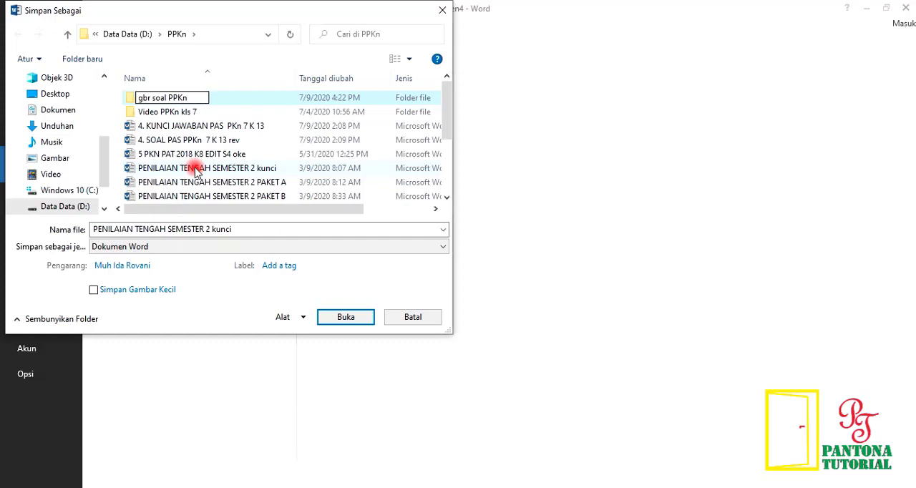
key("Return")
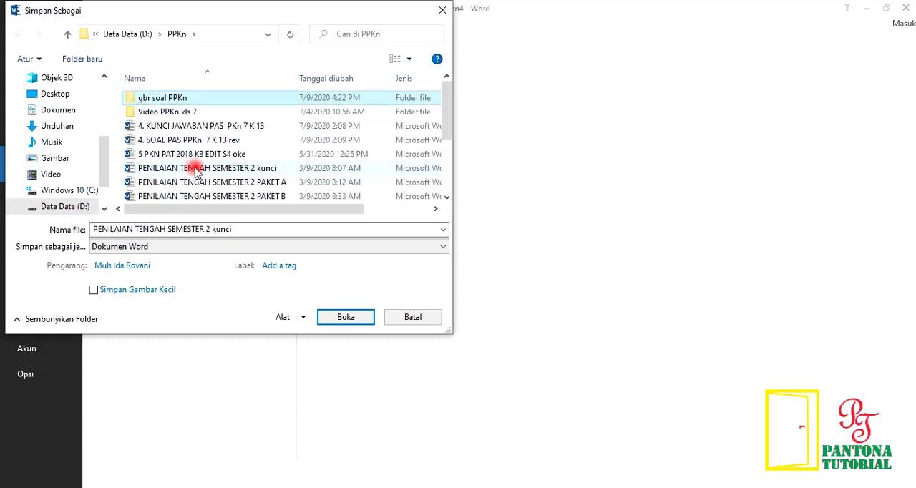
key("Return")
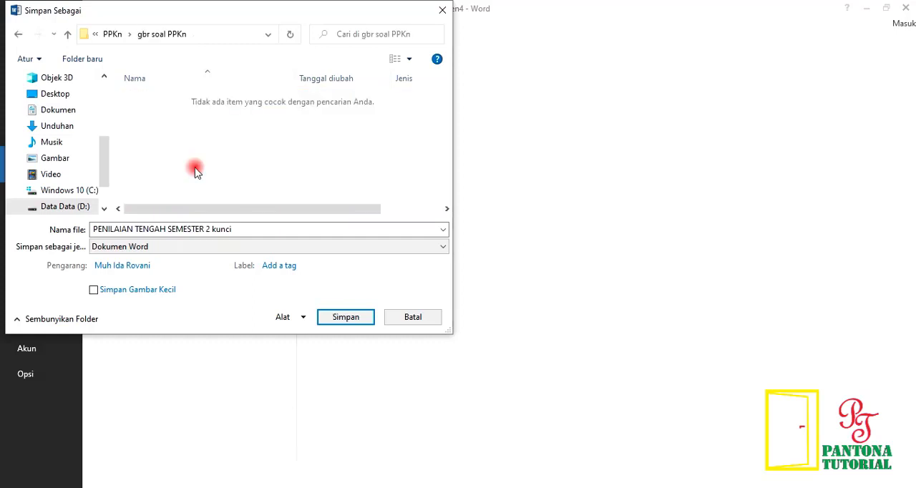
Step: Save the document as a web page (Halaman Web) named PENILAIAN TENGAH SEMESTER 2 kunci and close it
left_click(179, 253)
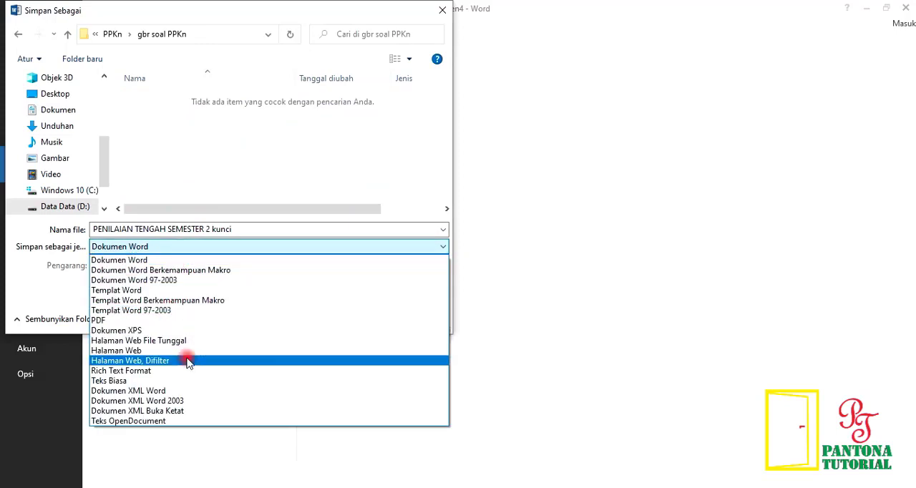
left_click(177, 351)
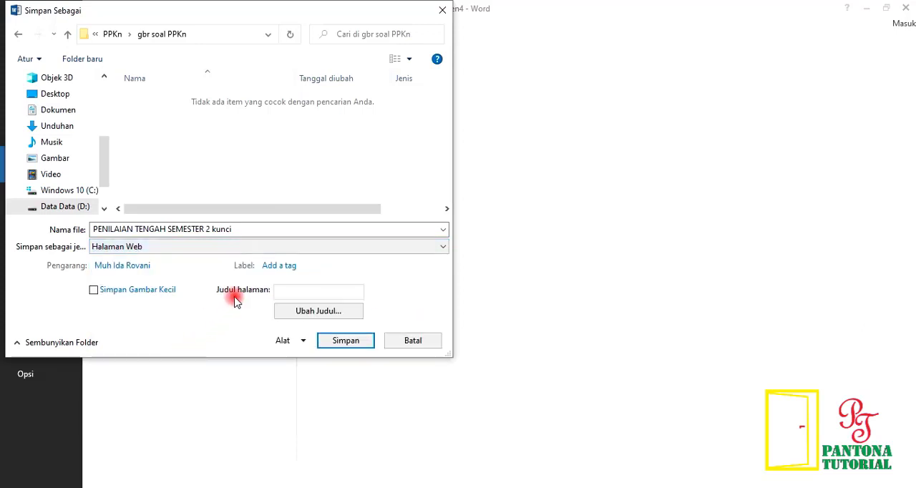
left_click(347, 342)
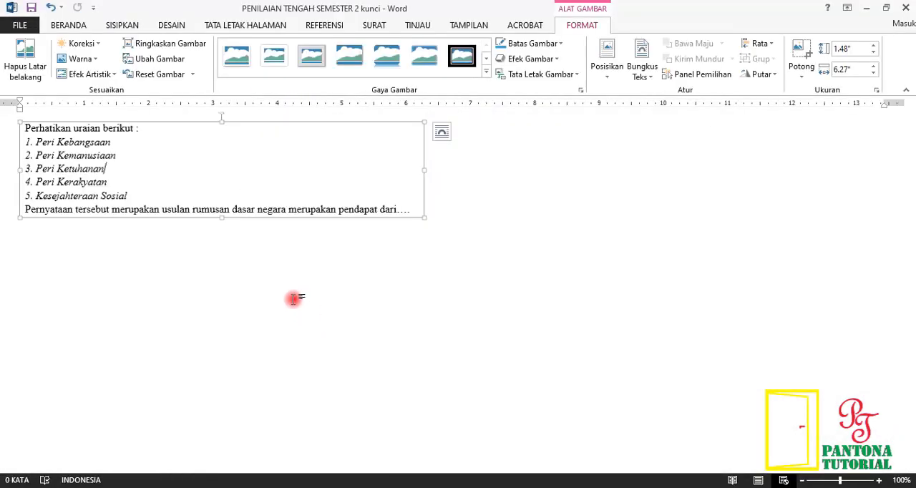
left_click(907, 7)
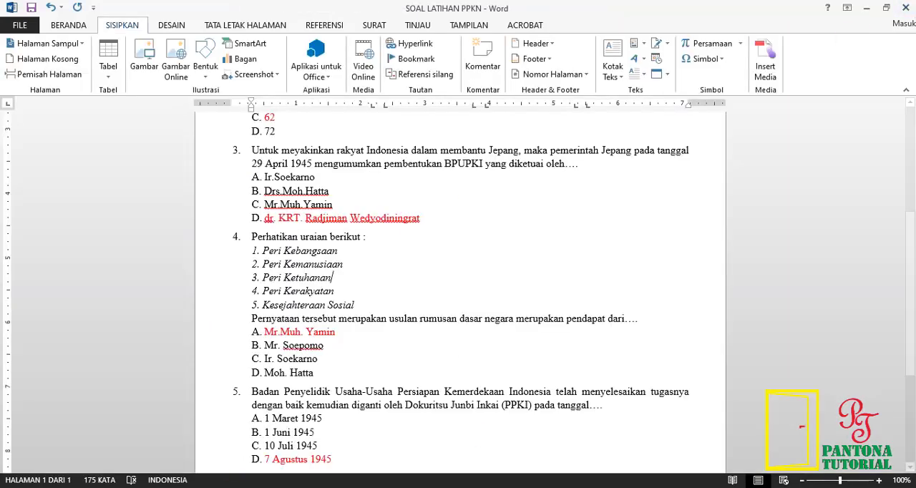
Step: Check image001 in the saved web page's files folder under D:\PPKn\gbr soal PPKn, then close the image and File Explorer
key("super+e")
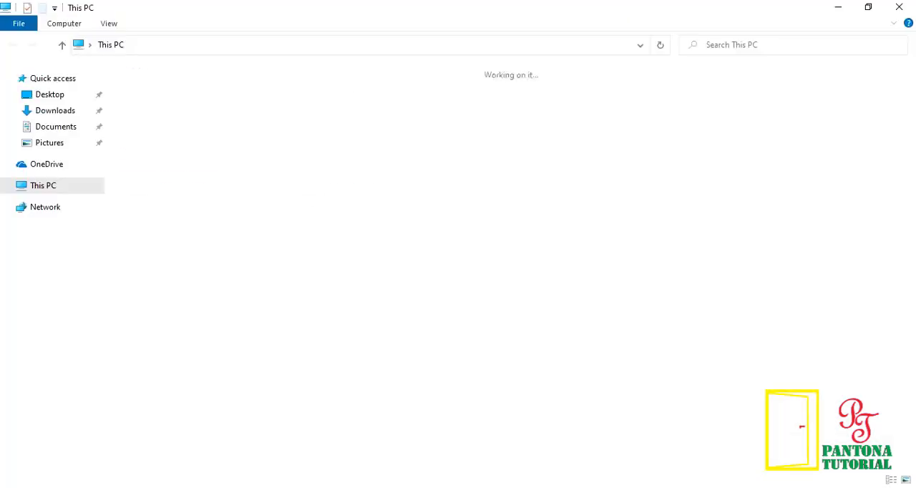
left_click(77, 331)
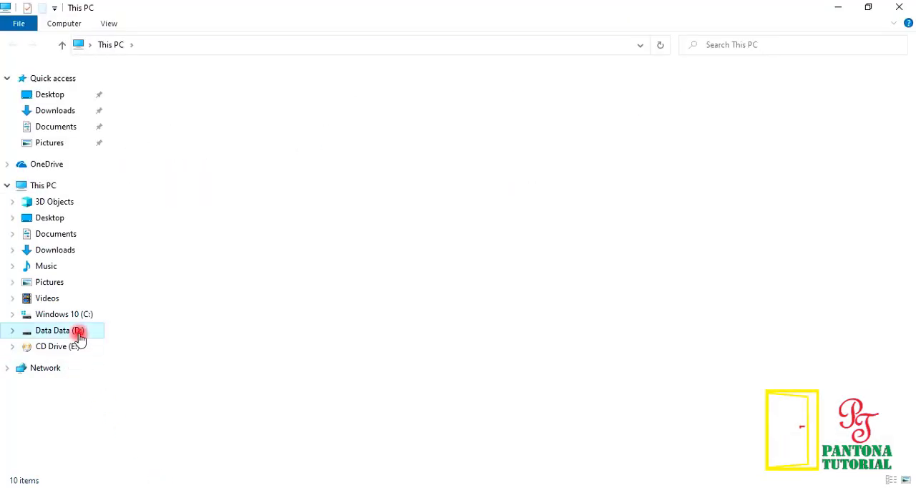
double_click(136, 323)
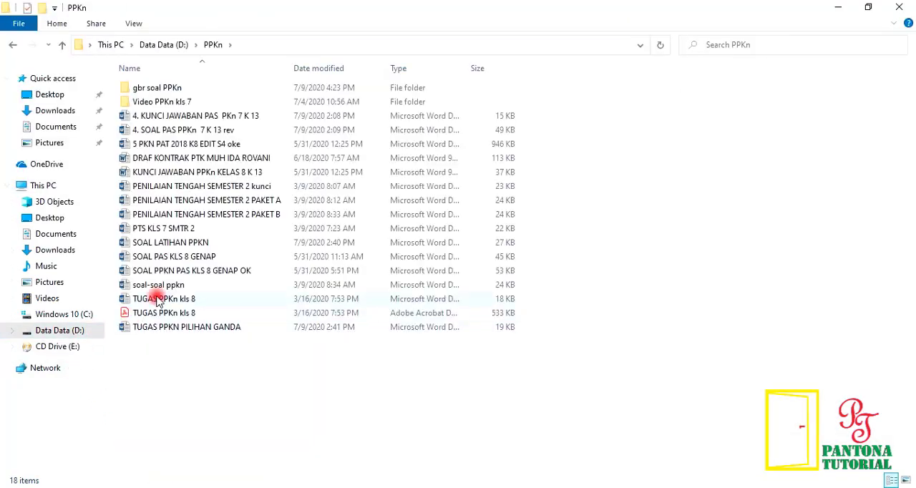
double_click(170, 89)
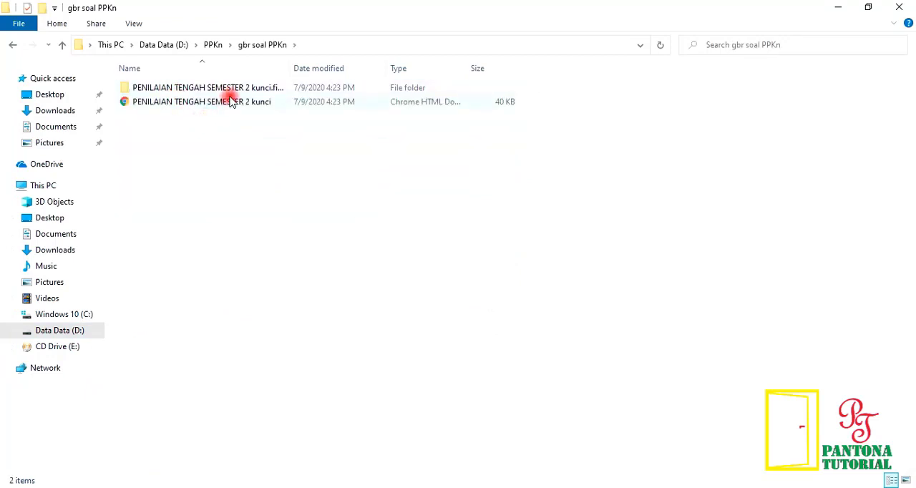
double_click(146, 89)
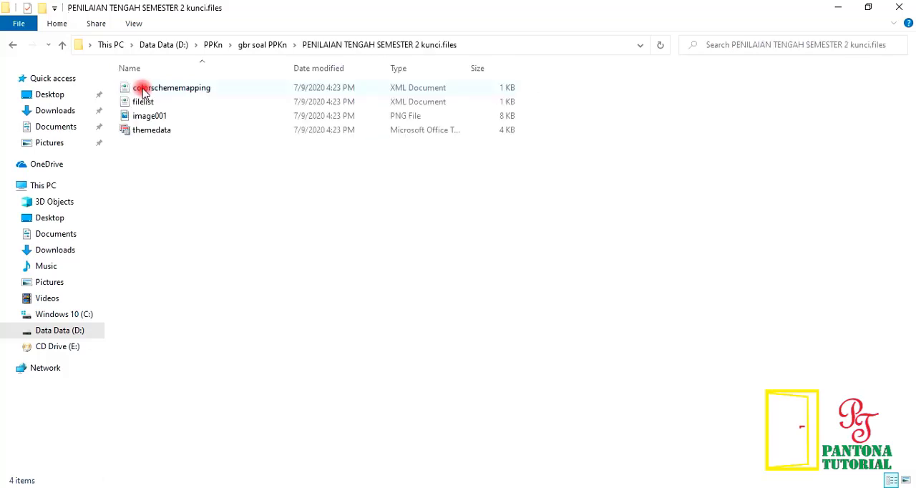
double_click(151, 118)
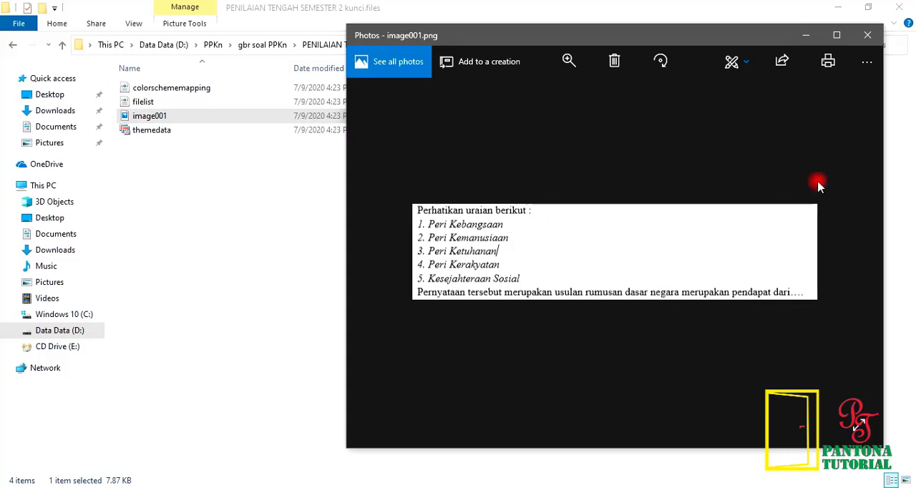
left_click(867, 36)
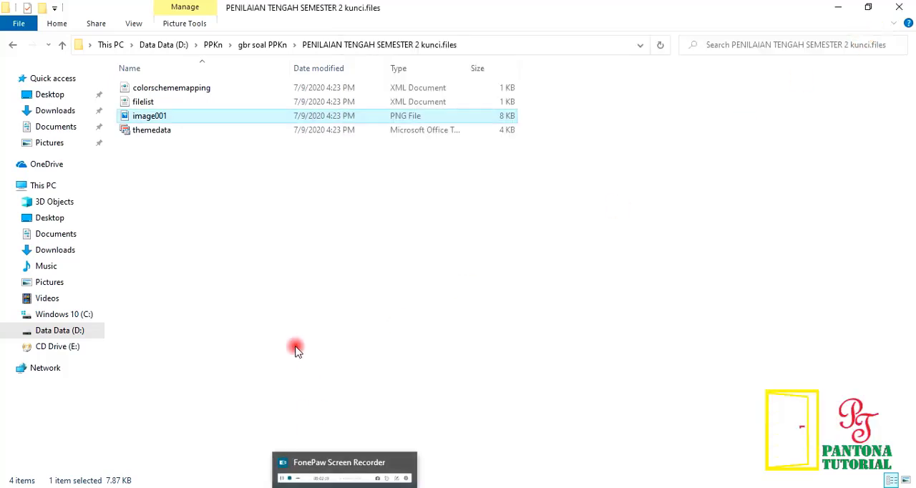
left_click(11, 46)
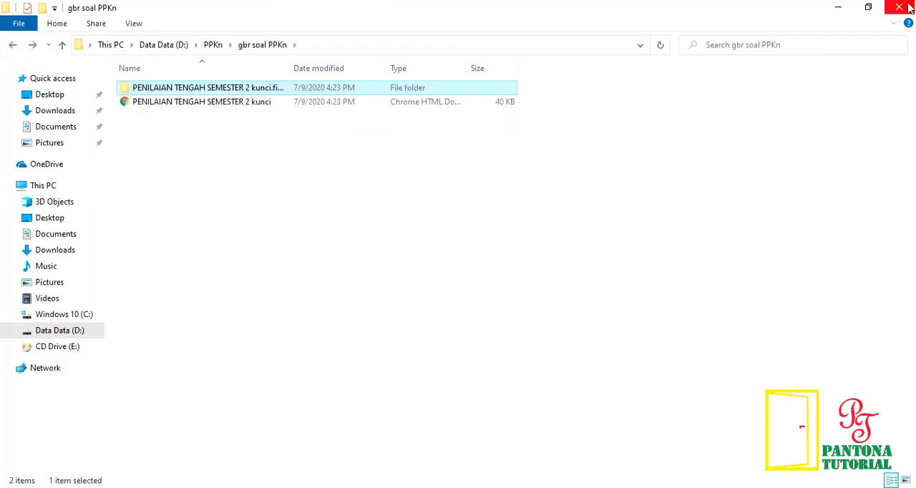
left_click(899, 8)
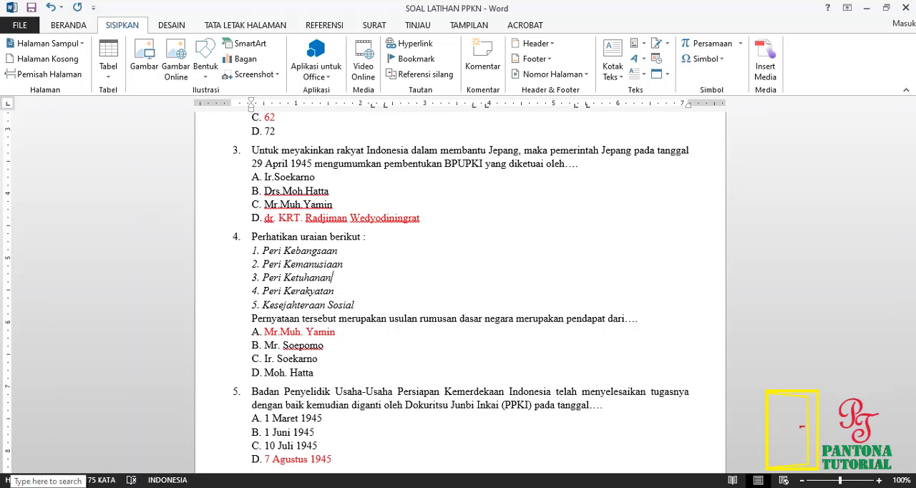
Step: Search Windows for Snipping Tool and launch it over the Word document
left_click(60, 481)
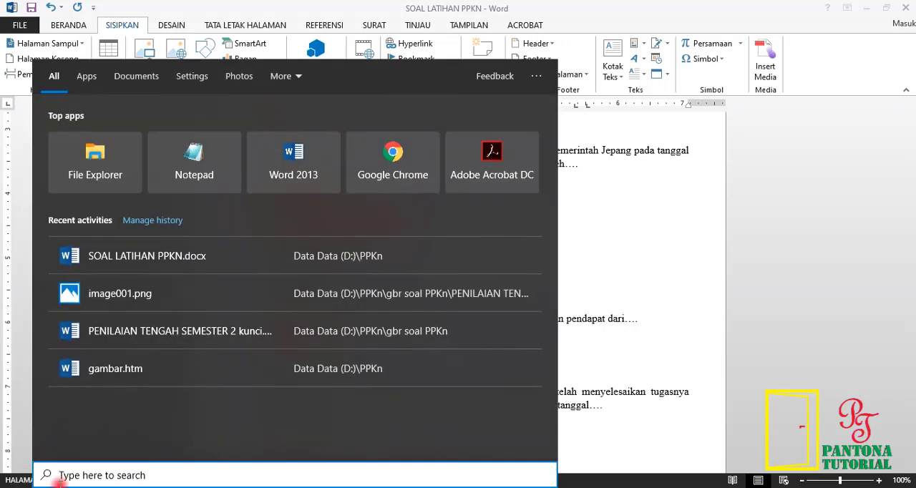
type("s")
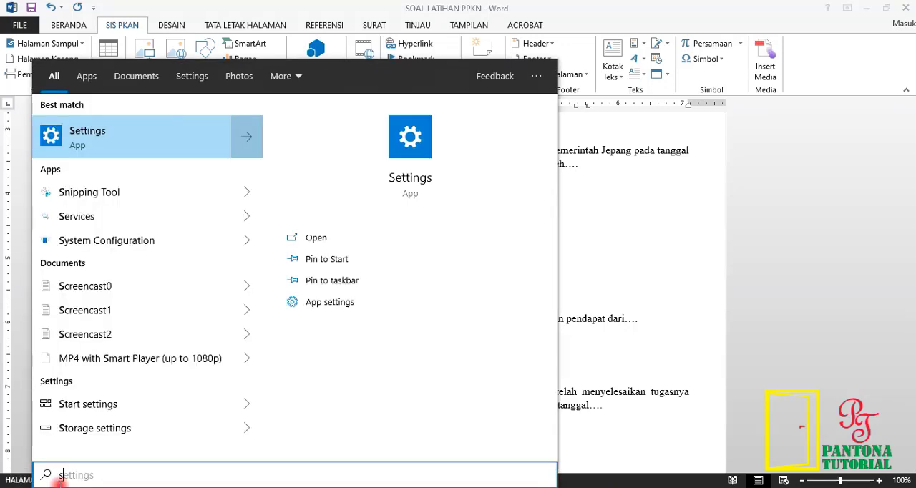
type("n")
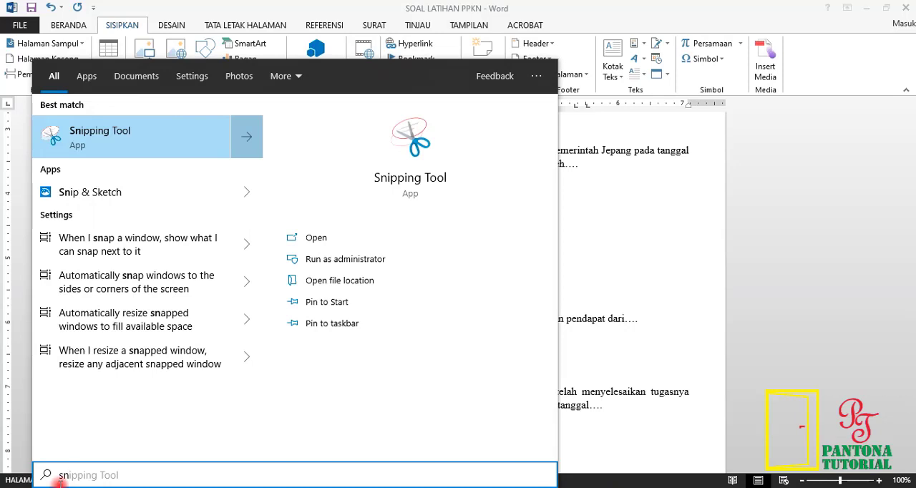
left_click(159, 143)
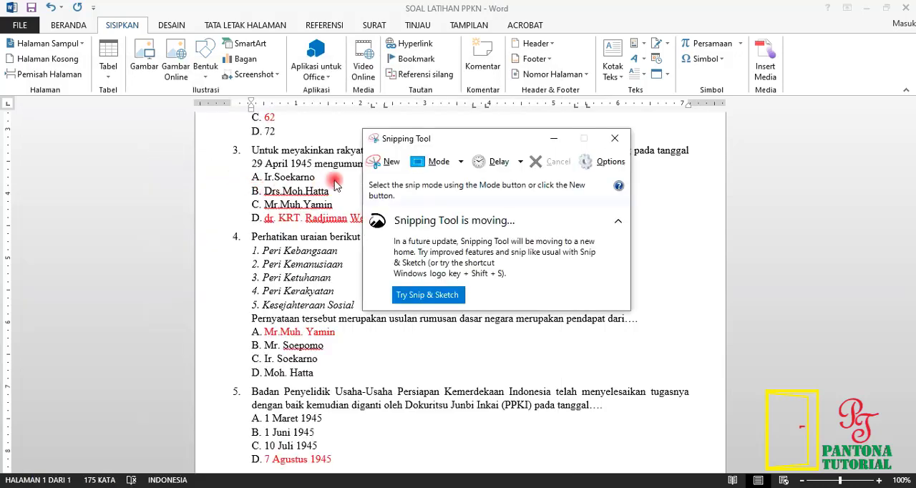
Step: Snip question 4's text in the Word document, from "Perhatikan uraian berikut" through "merupakan pendapat dari….", leaving out its answer options
left_click_drag(450, 136, 616, 114)
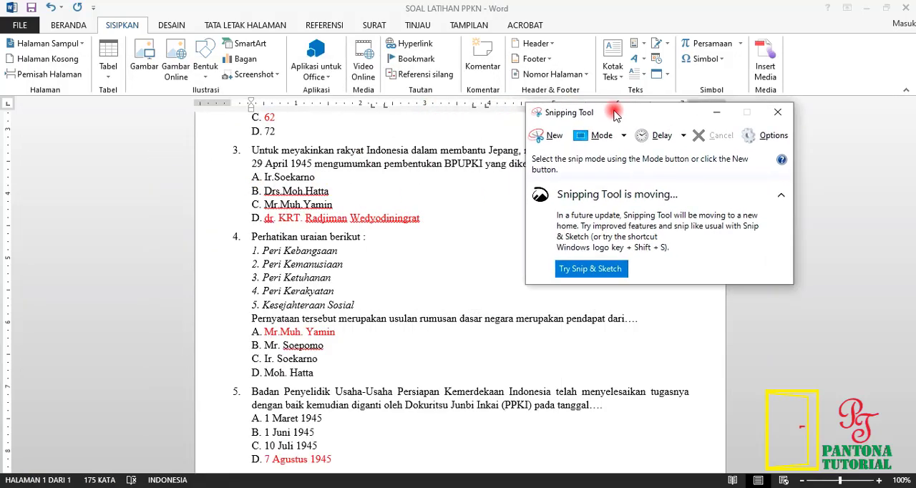
left_click(554, 136)
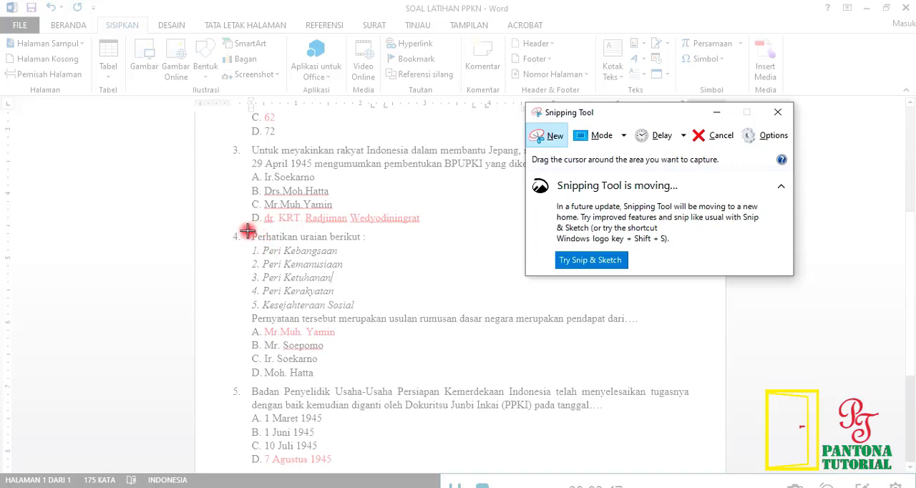
left_click_drag(247, 227, 666, 329)
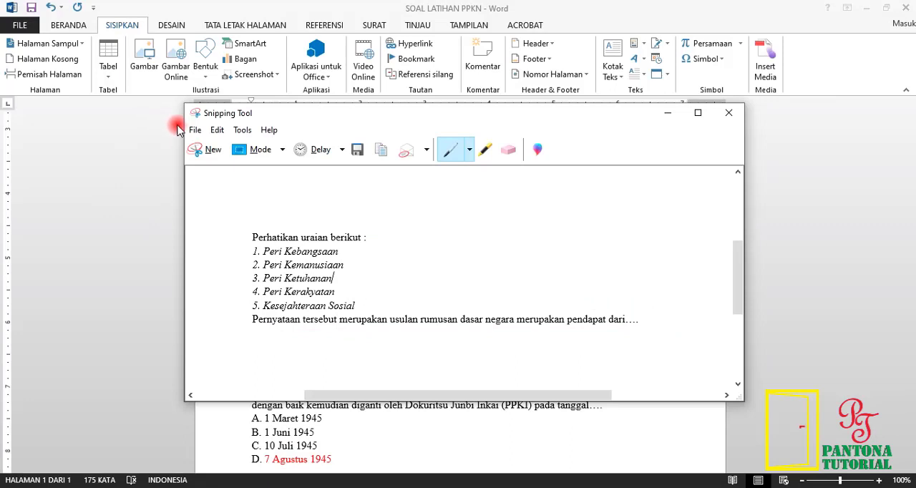
Step: Start saving the snip and open the folder D:\PPKn\gbr soal PPKn as its destination
left_click(355, 150)
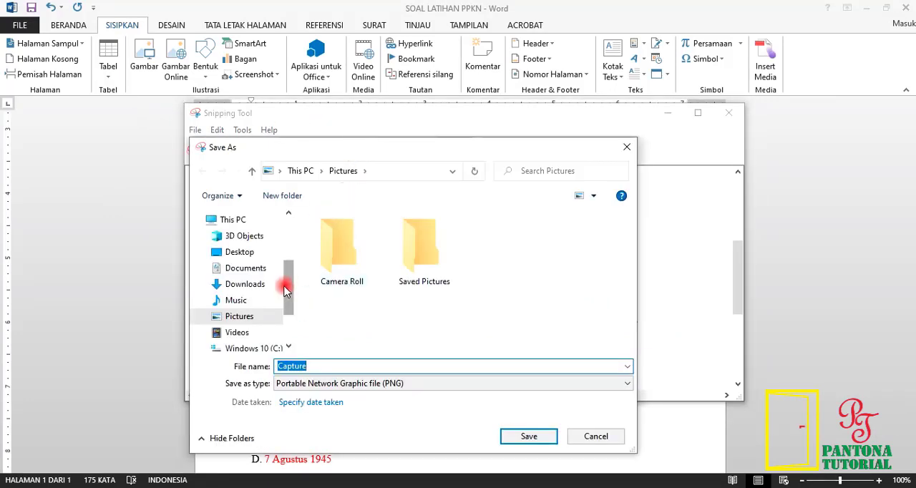
left_click_drag(290, 290, 298, 315)
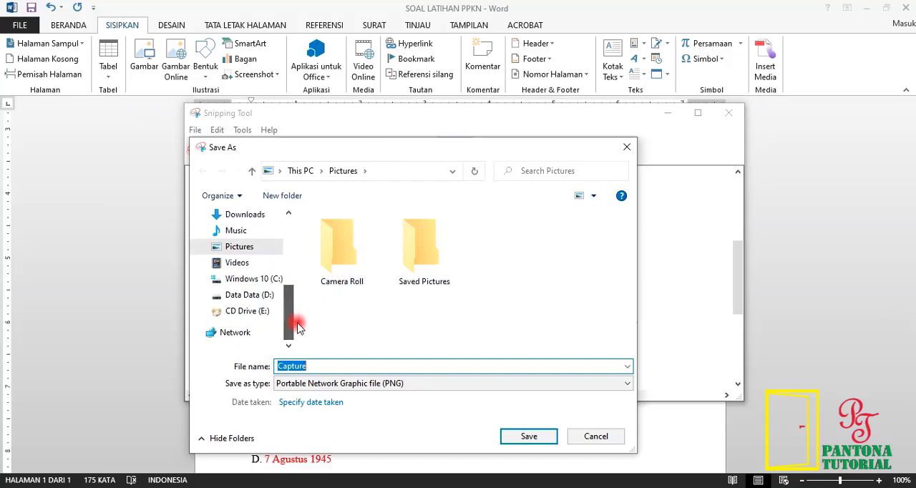
left_click(264, 295)
scroll(330, 286, "down", 10)
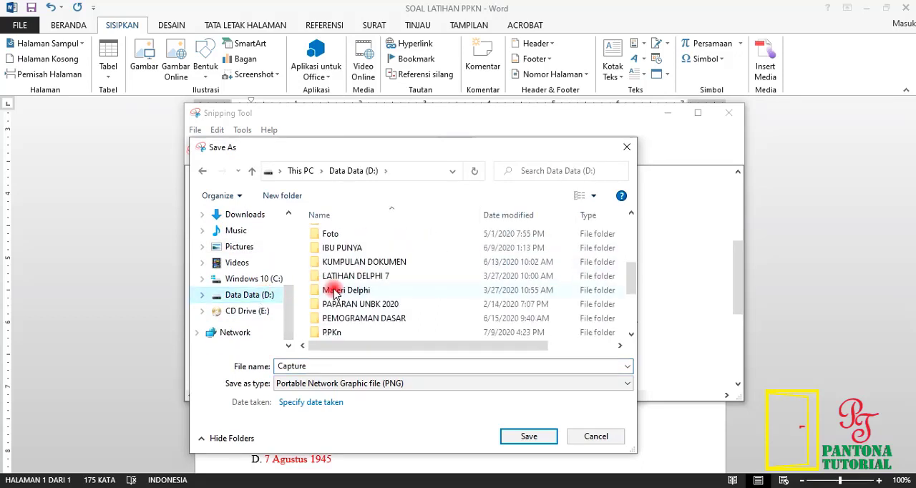
scroll(331, 303, "up", 10)
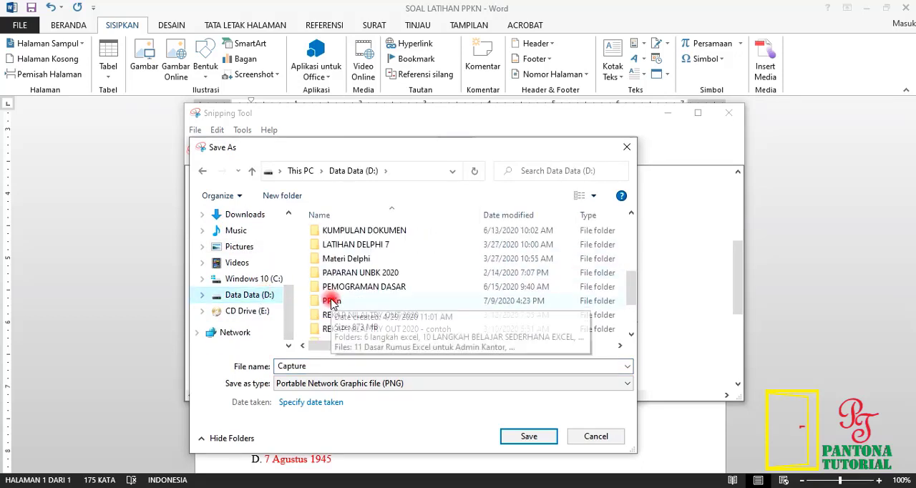
double_click(308, 290)
double_click(320, 236)
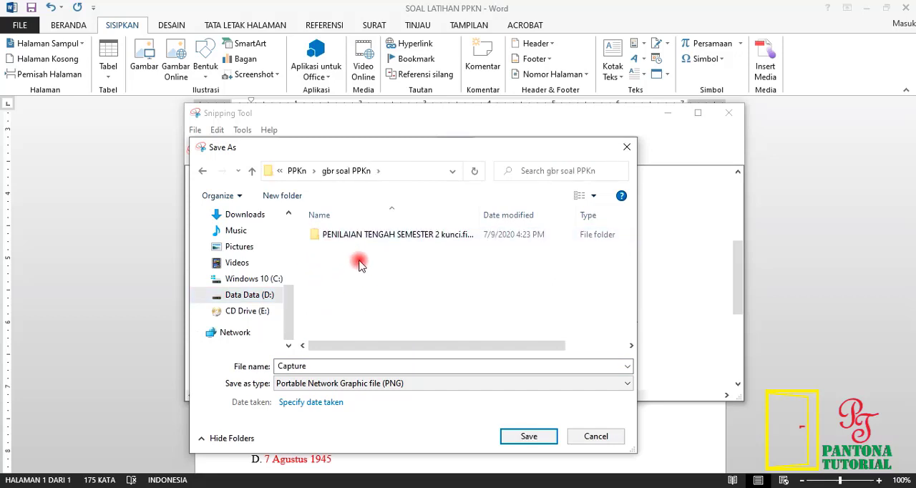
Step: Save the snip as a JPEG file named 1 and close Snipping Tool
left_click(344, 384)
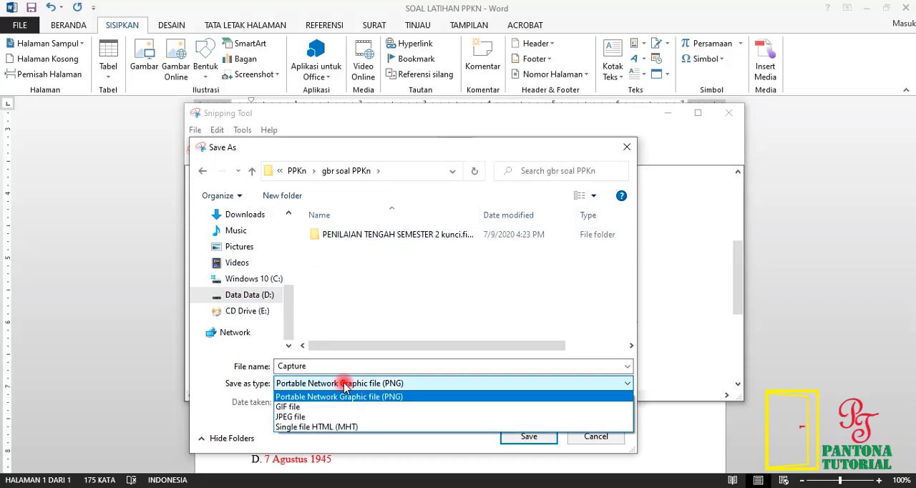
left_click(317, 417)
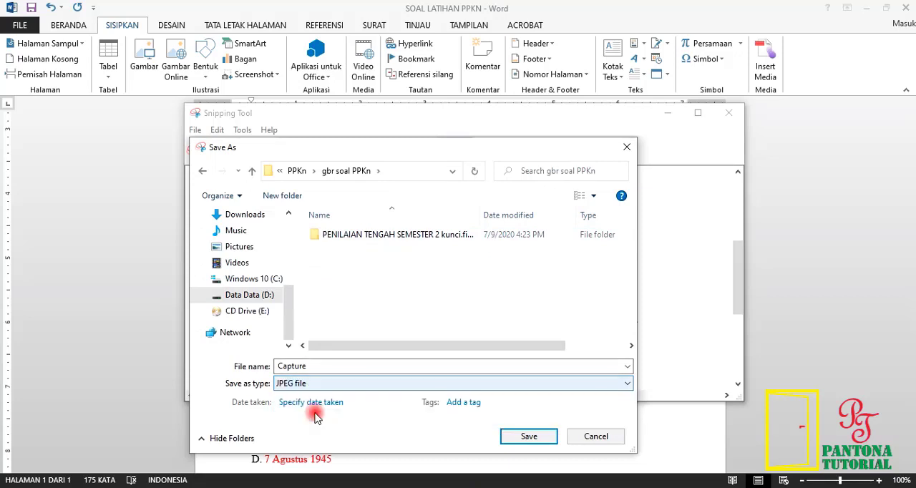
double_click(315, 366)
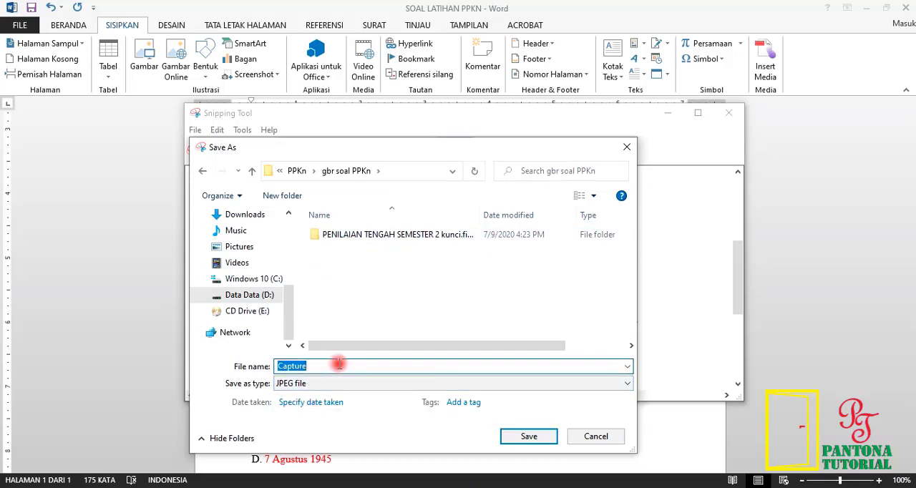
type("5")
left_click(527, 437)
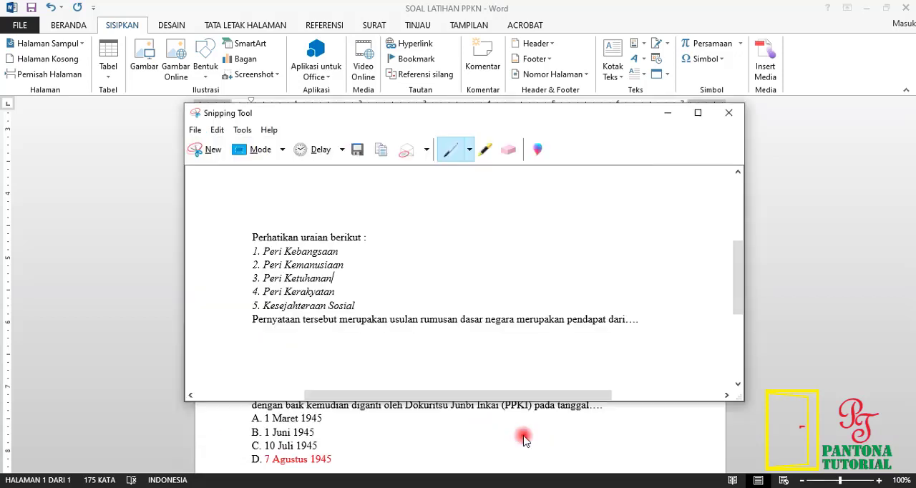
left_click(729, 114)
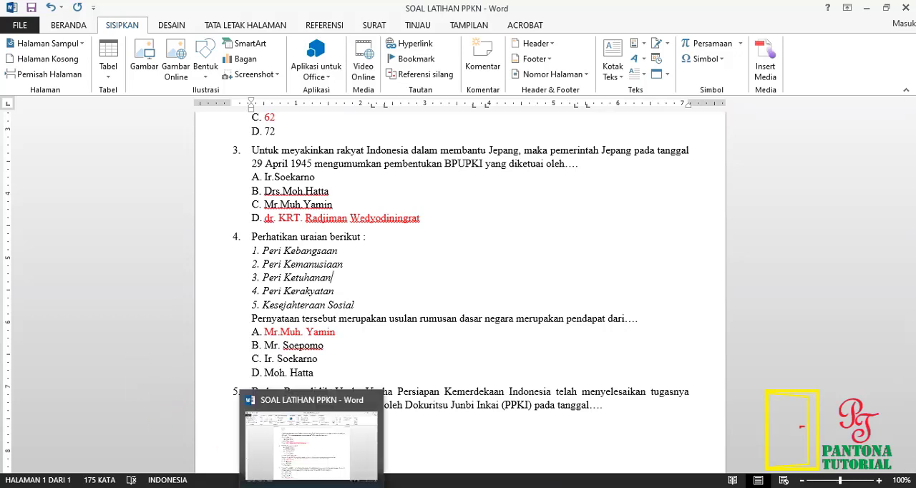
Step: Switch to the Google Forms quiz and insert image 1 from D:\PPKn\gbr soal PPKn into the new blank question
mouse_move(245, 487)
left_click(247, 440)
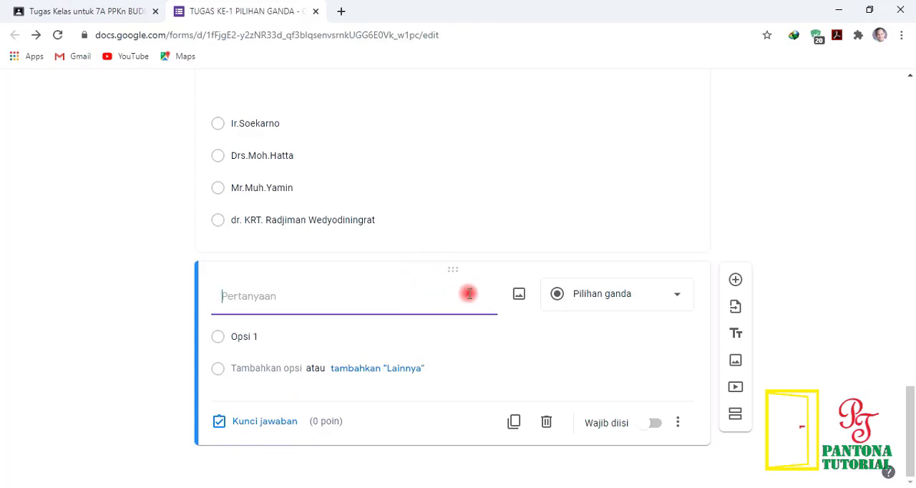
left_click(520, 296)
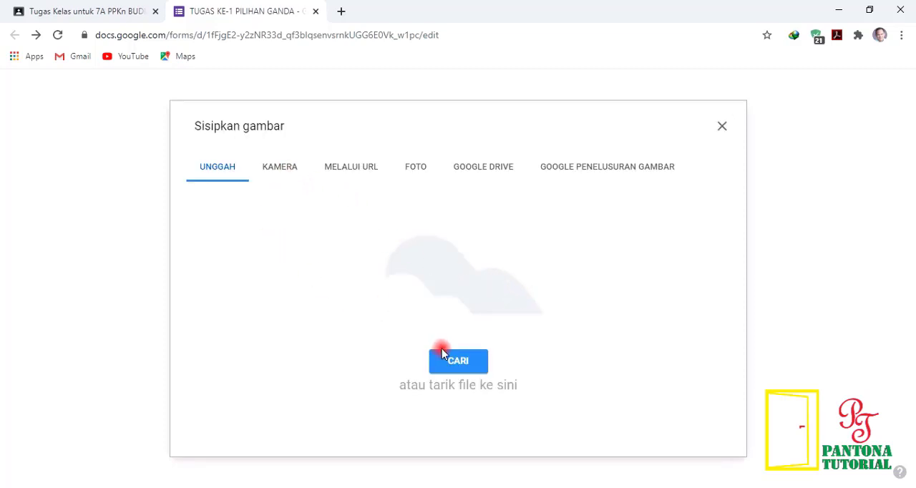
left_click(458, 361)
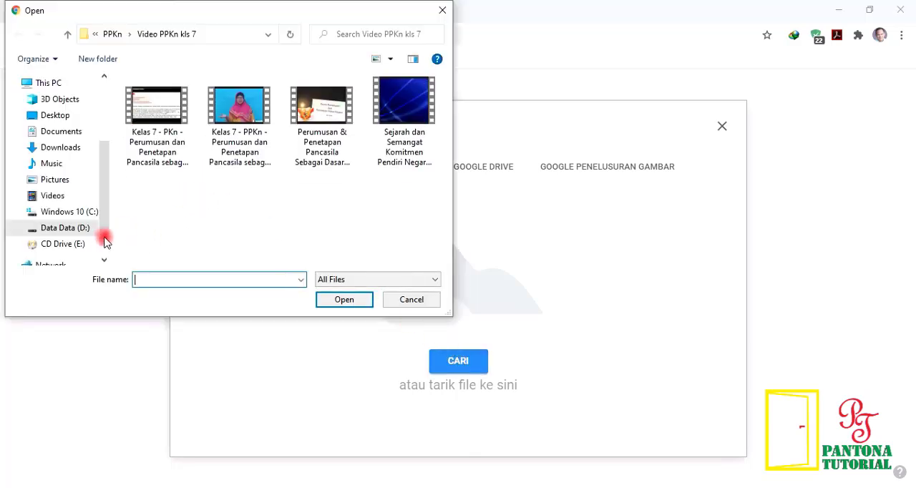
left_click(68, 35)
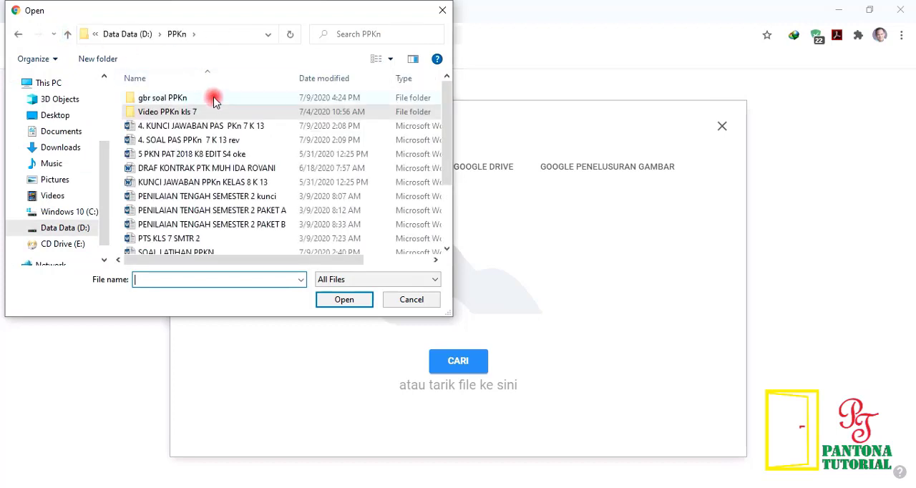
double_click(197, 99)
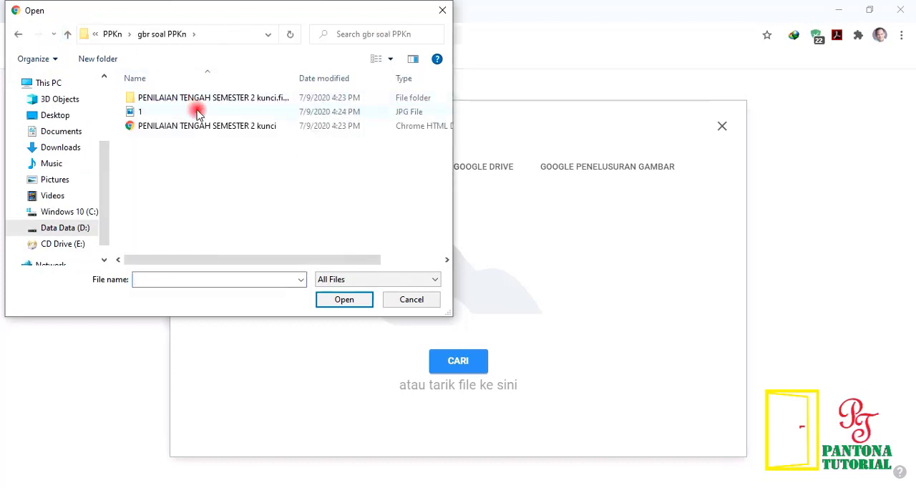
left_click(132, 112)
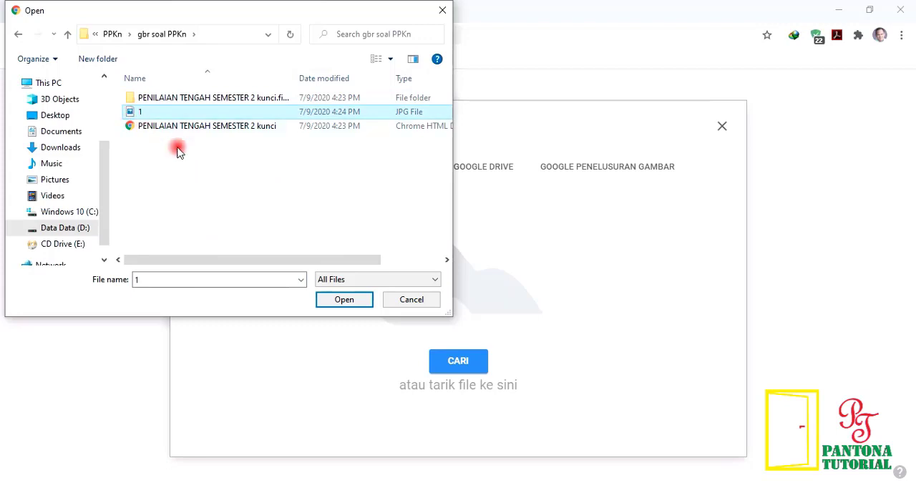
left_click(338, 303)
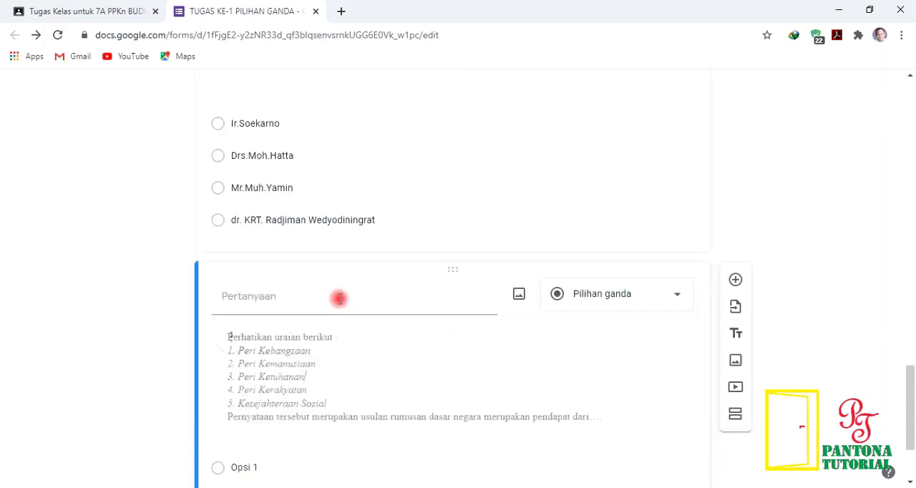
scroll(340, 301, "down", 2)
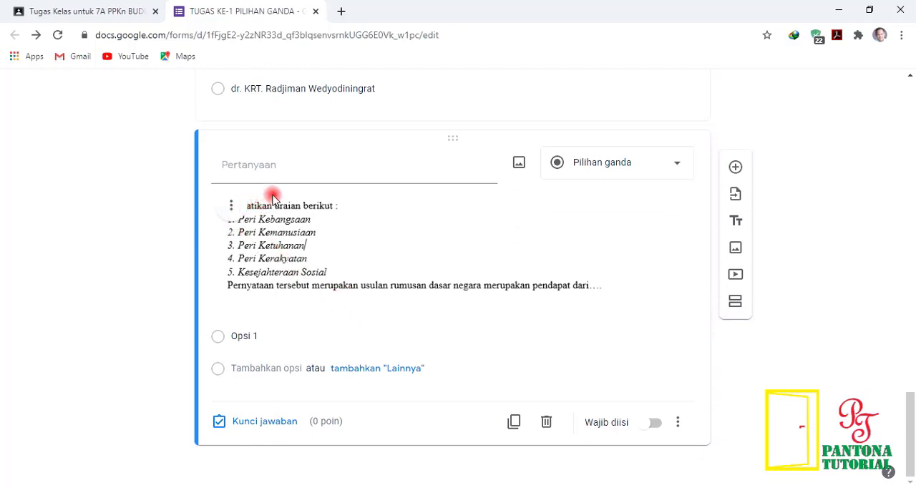
left_click(271, 257)
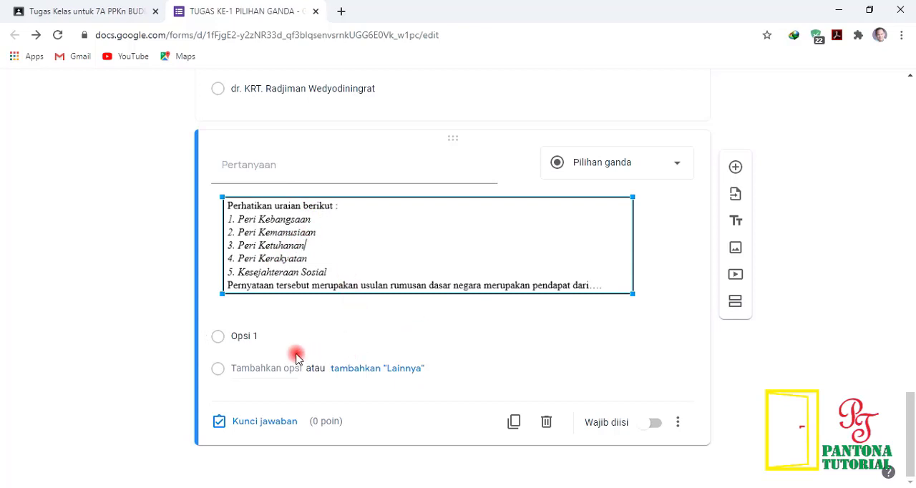
Step: Copy question 4's four answer options from the Word document and paste them as the image question's options, starting at Opsi 1
left_click(244, 350)
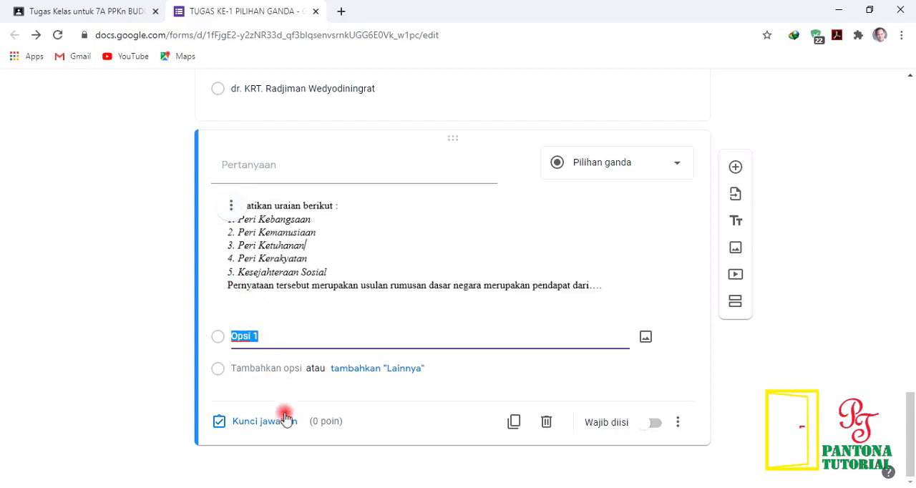
left_click(304, 487)
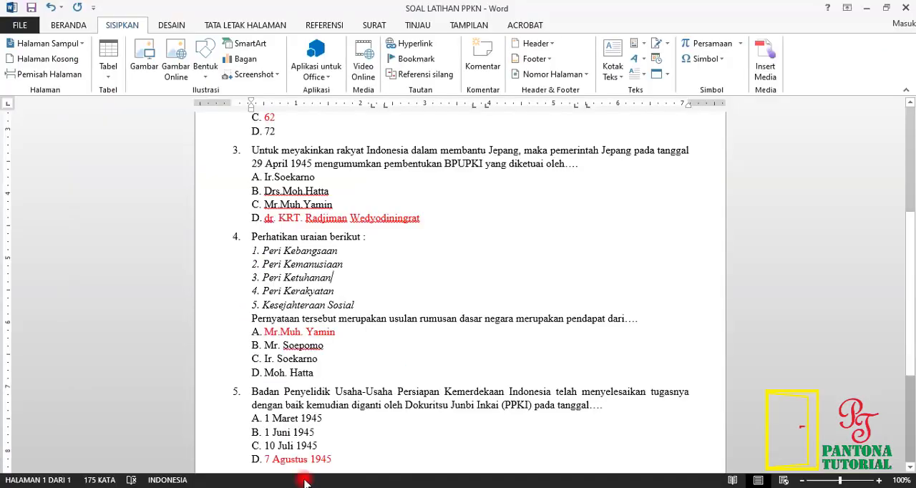
left_click_drag(260, 331, 312, 373)
right_click(287, 349)
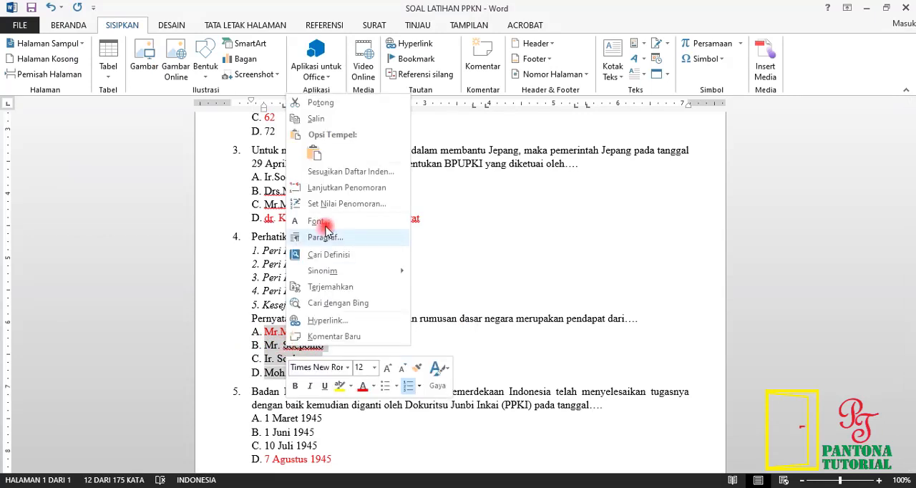
left_click(322, 120)
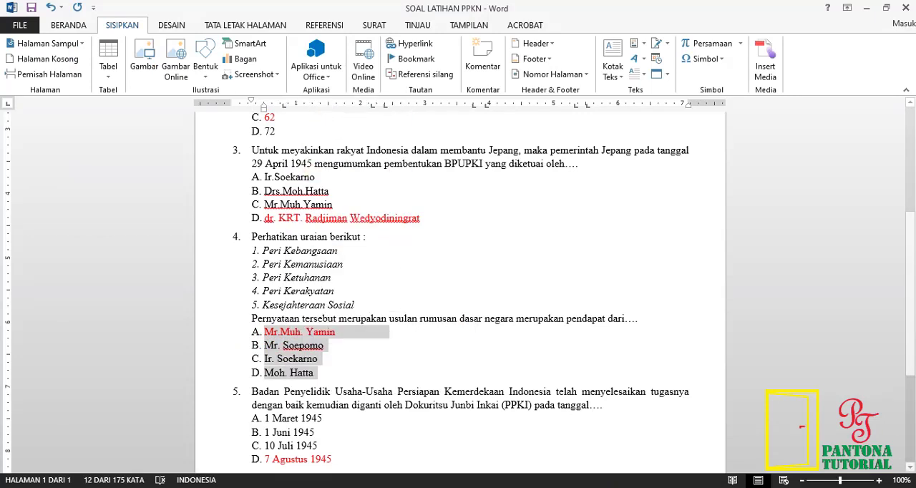
left_click(241, 486)
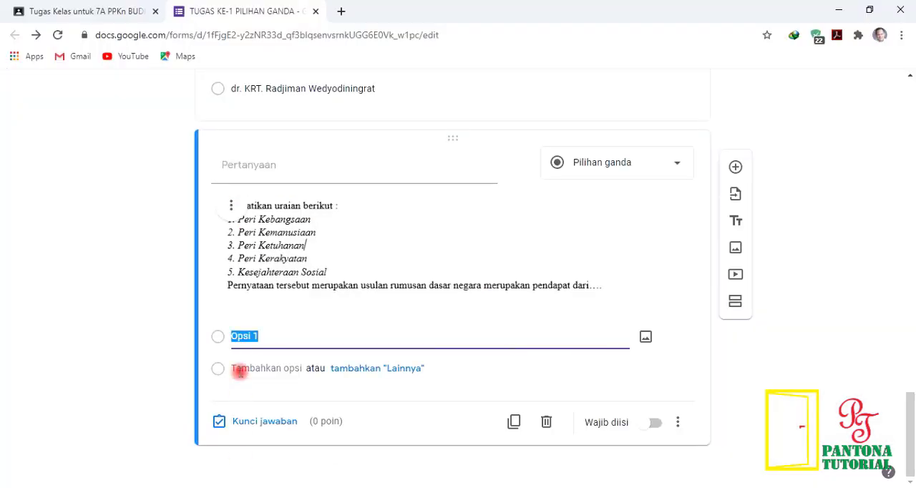
right_click(266, 335)
left_click(301, 98)
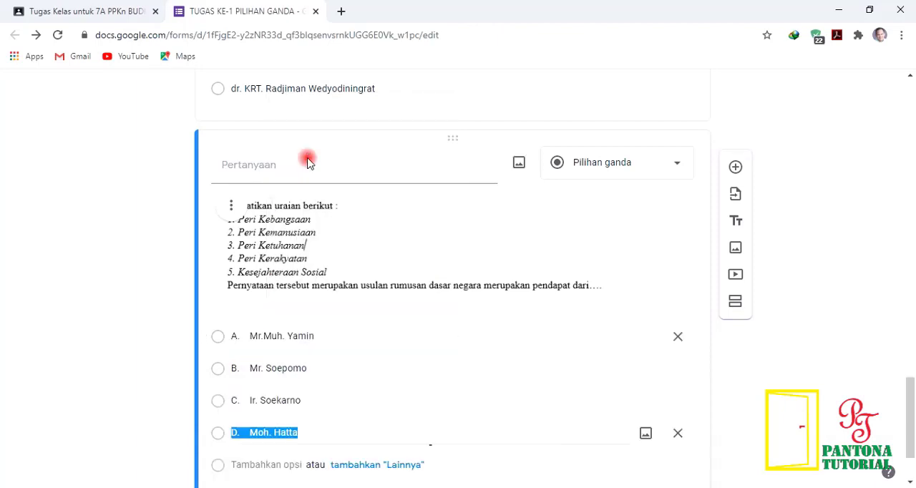
Step: Remove the A. to D. letter prefixes and extra spaces from the image question's four answer options
left_click(247, 335)
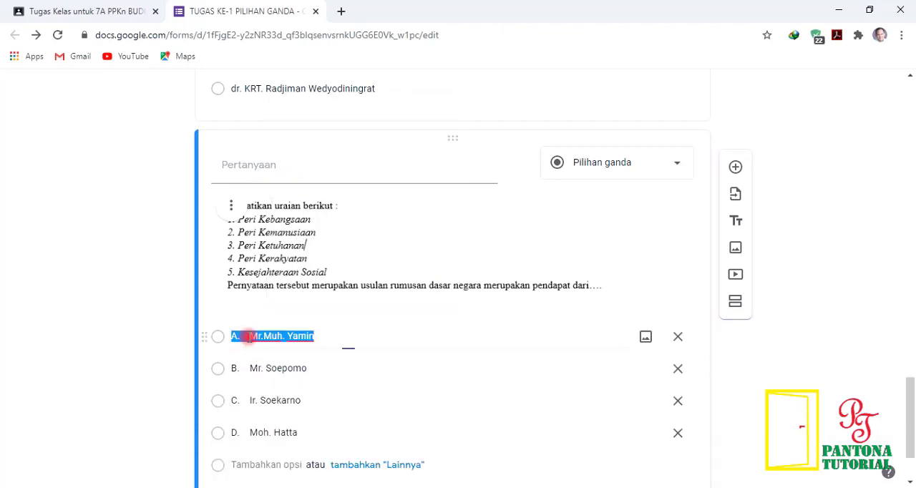
left_click(247, 335)
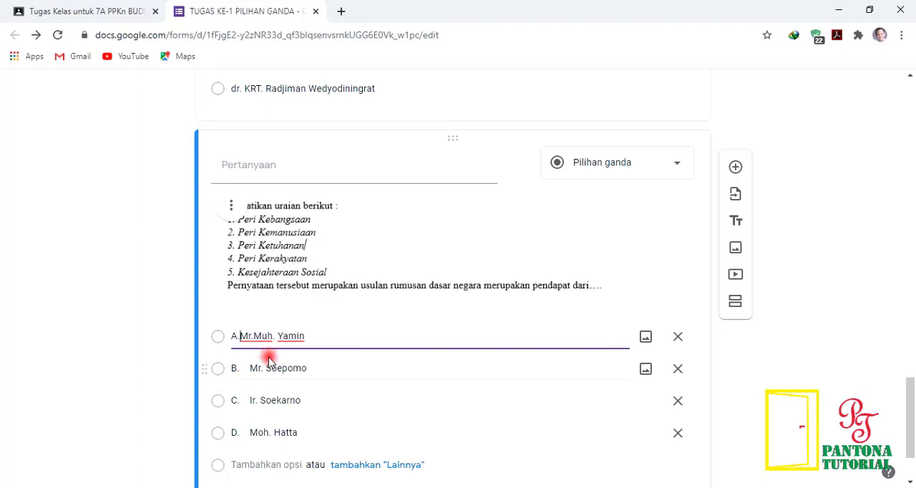
left_click(269, 361)
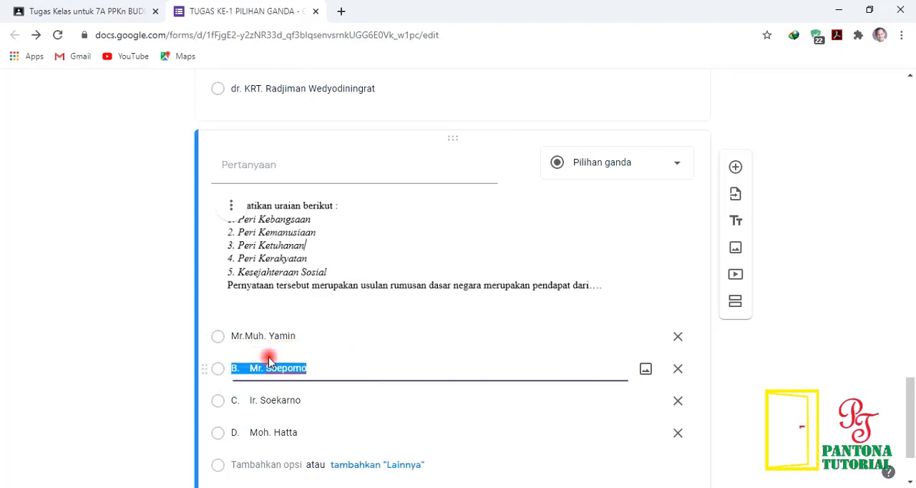
key("Left")
key("Delete")
key("Tab")
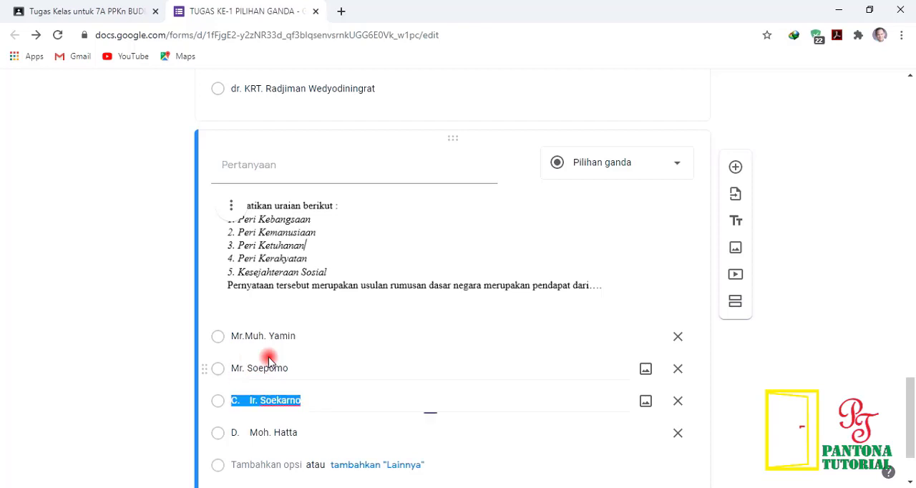
key("Left")
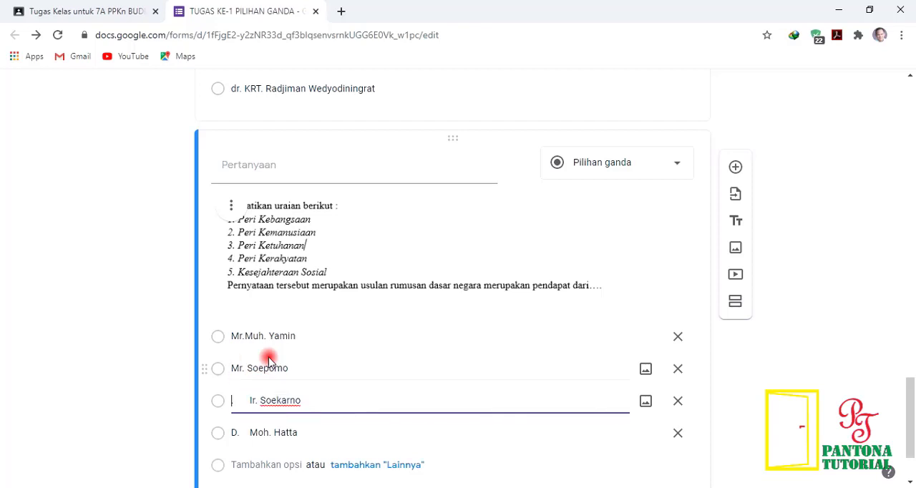
key("Tab")
key("Left")
key("Delete")
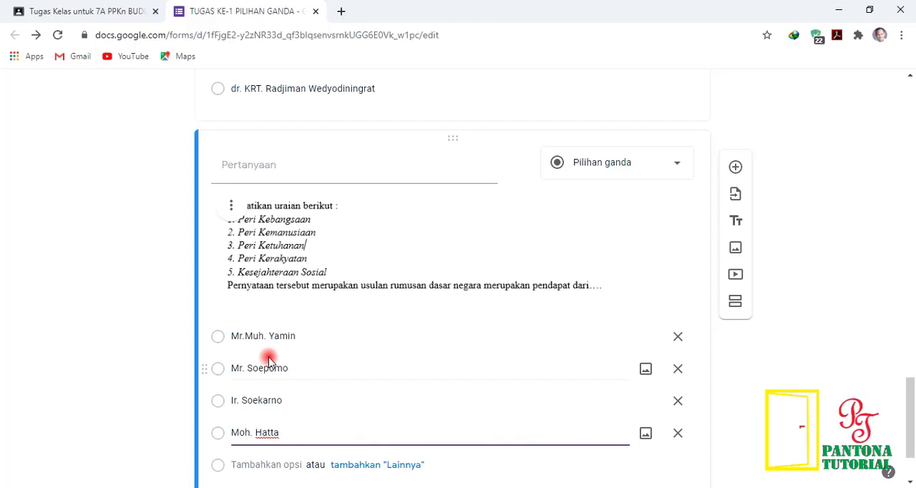
scroll(262, 366, "down", 1)
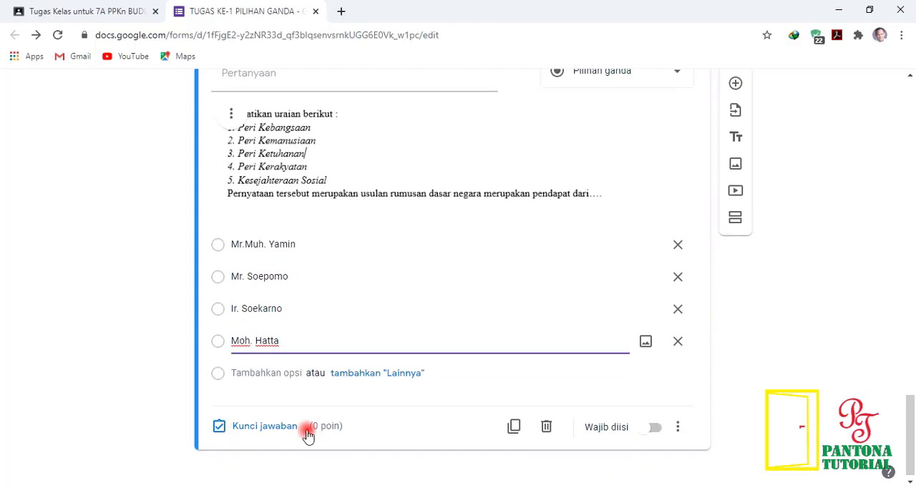
Step: Set Mr.Muh. Yamin as the image question's correct answer, worth 20 points, and finish the answer key
left_click(258, 430)
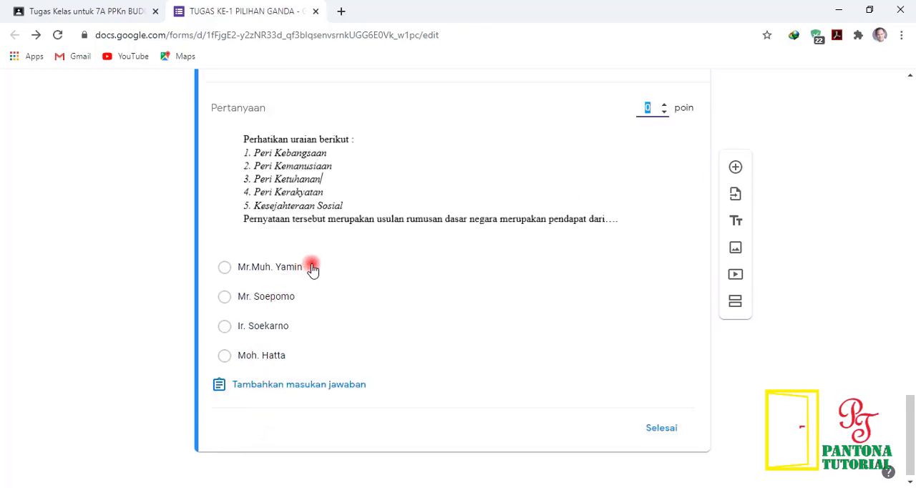
left_click(313, 269)
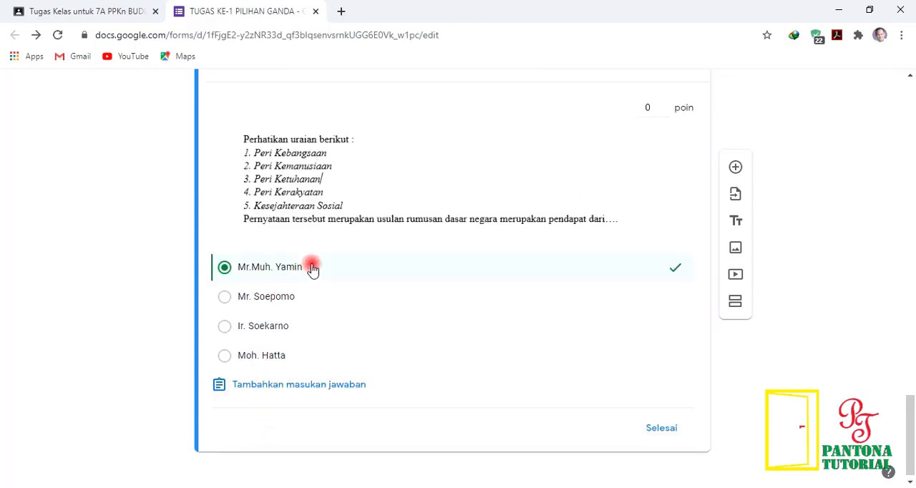
left_click(650, 106)
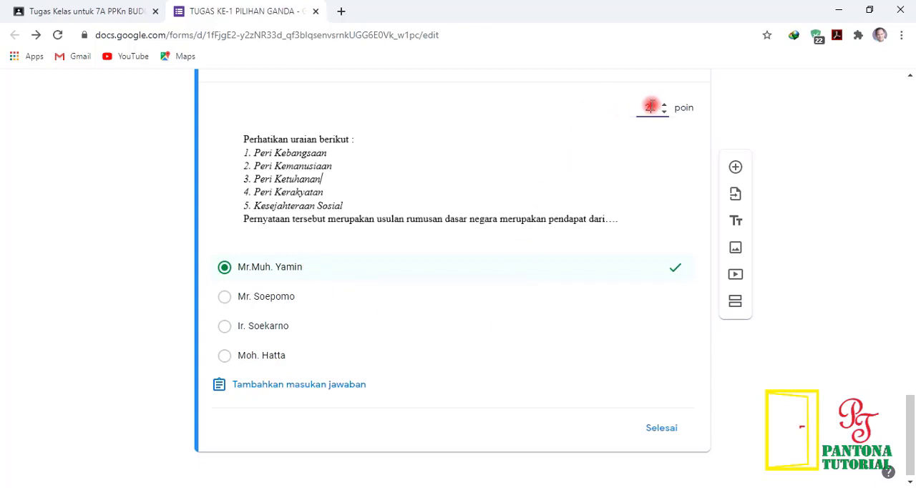
left_click(670, 432)
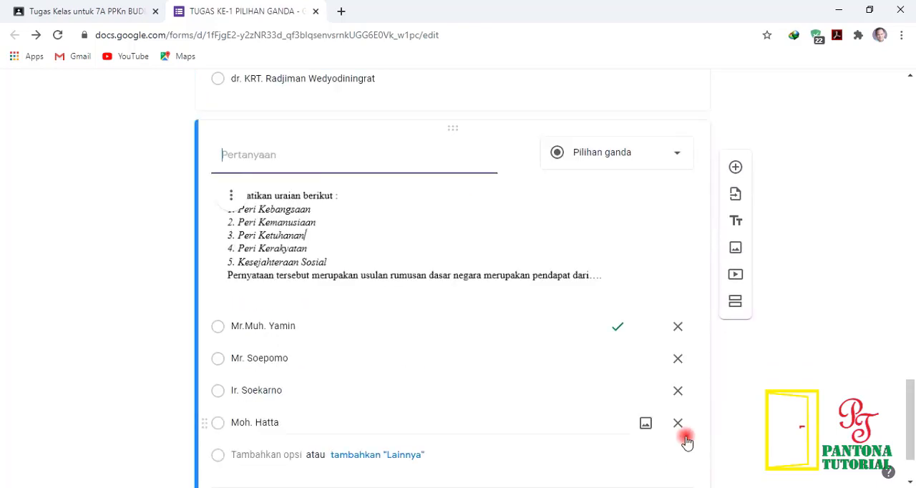
Step: Make the image question required and turn on shuffled option order (Acak urutan opsi)
scroll(687, 440, "down", 2)
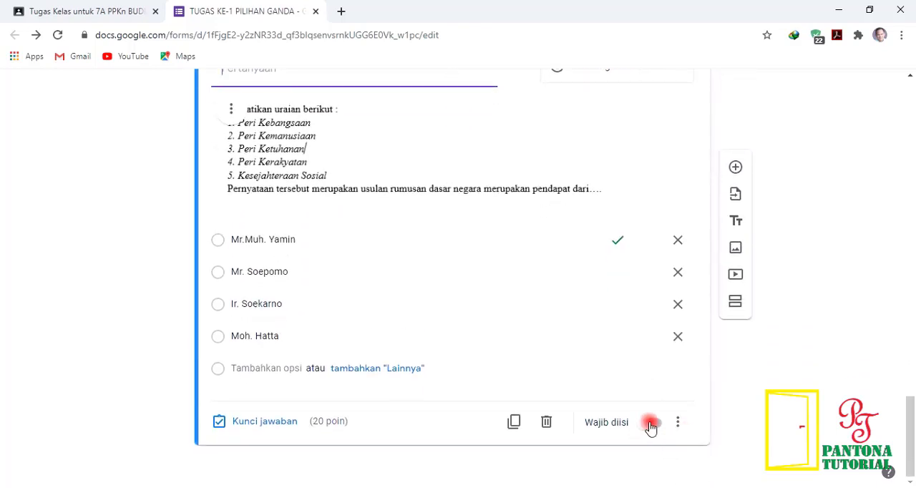
left_click(652, 424)
left_click(680, 423)
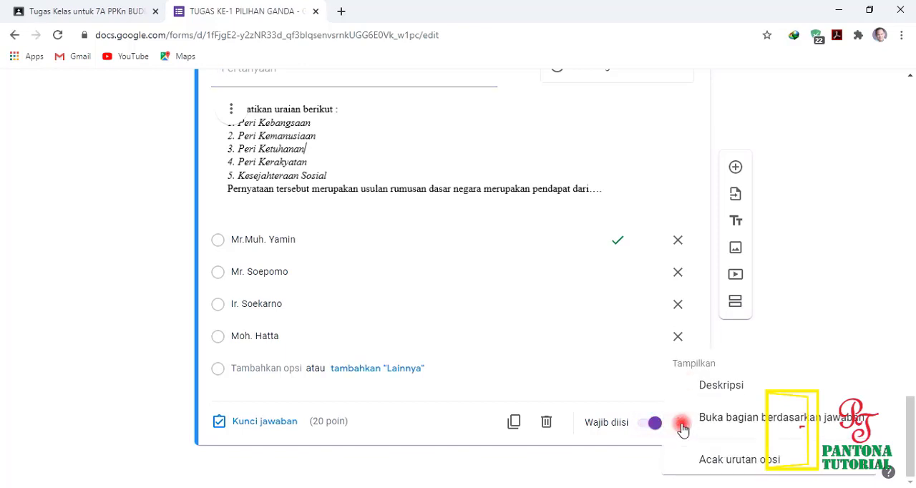
left_click(726, 457)
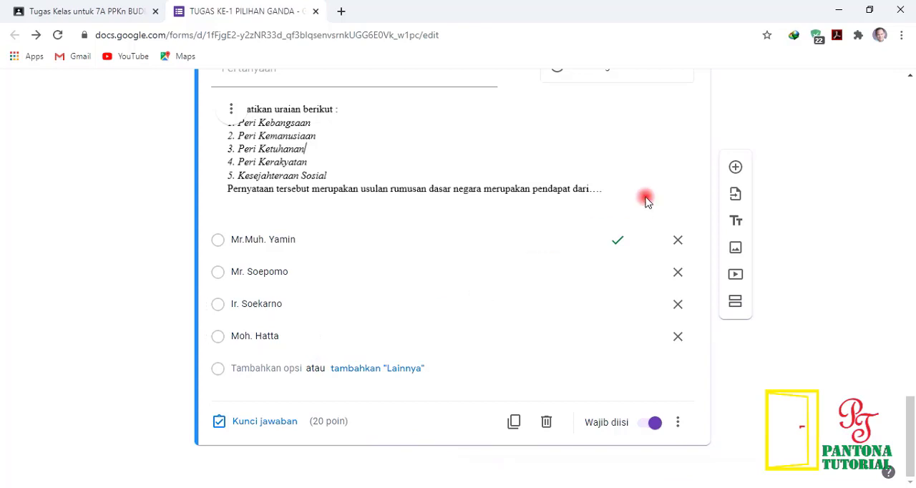
Step: Add a new multiple-choice question and paste question 5's text from the Word document as its question text
left_click(733, 169)
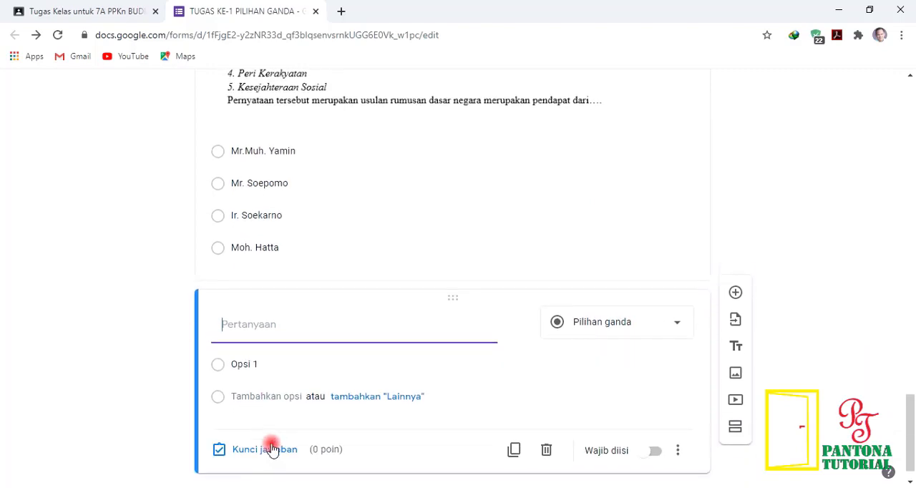
key("alt+Tab")
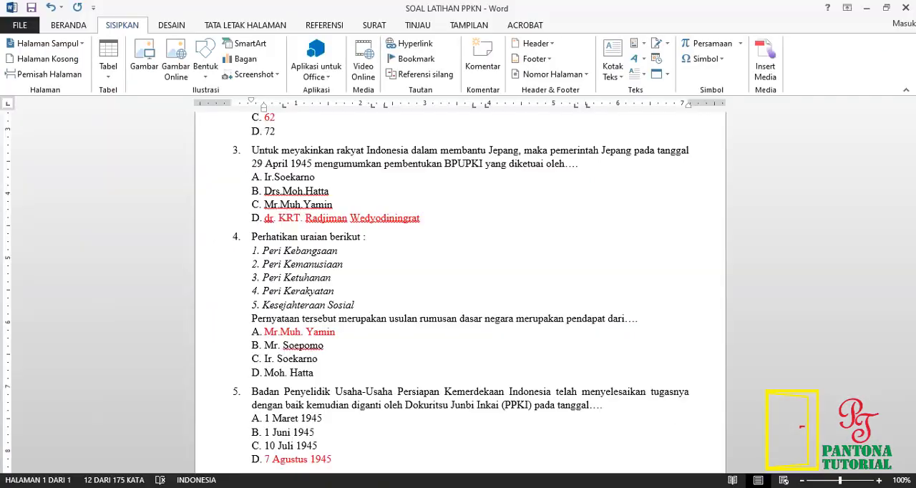
scroll(363, 424, "down", 2)
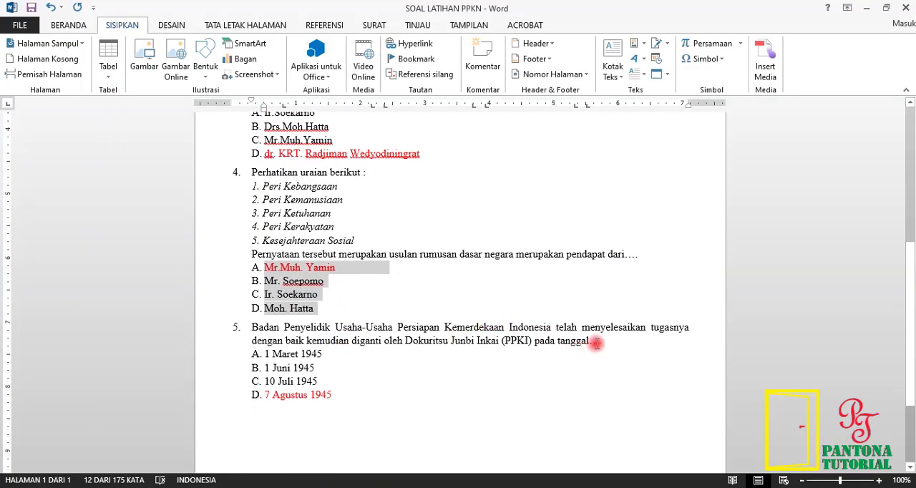
left_click_drag(608, 341, 259, 327)
right_click(262, 340)
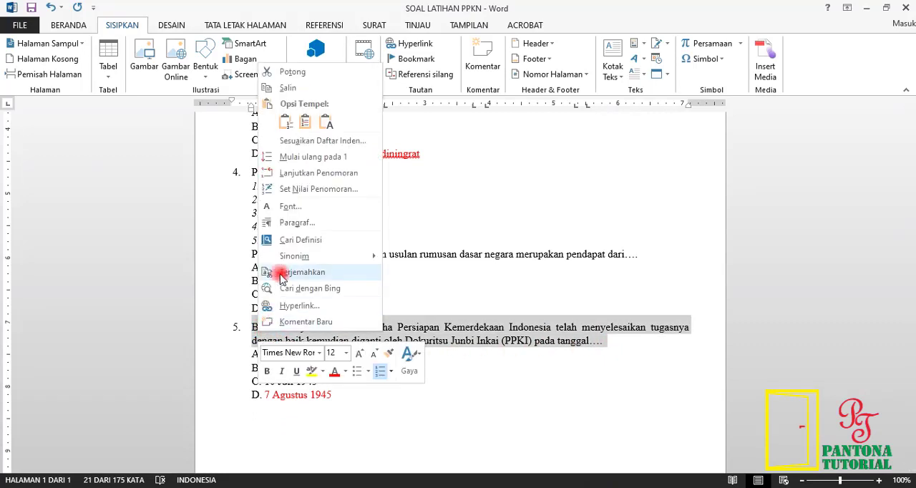
left_click(290, 87)
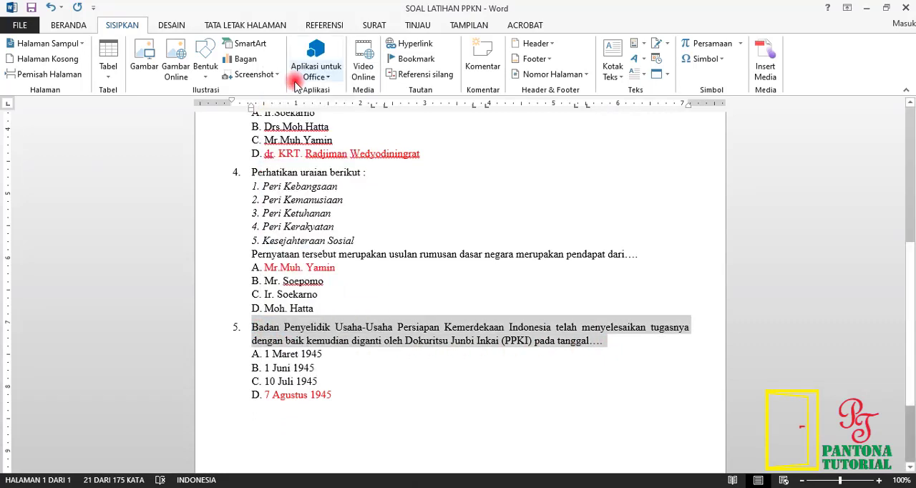
left_click(244, 487)
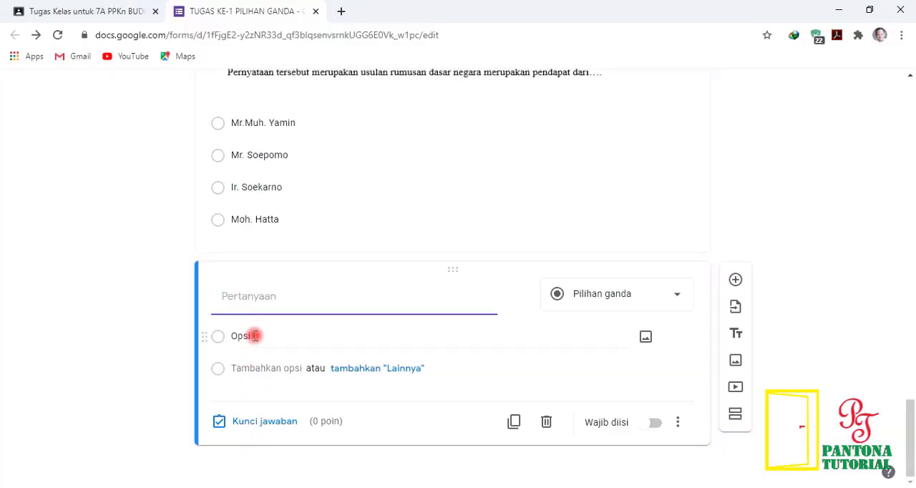
right_click(251, 306)
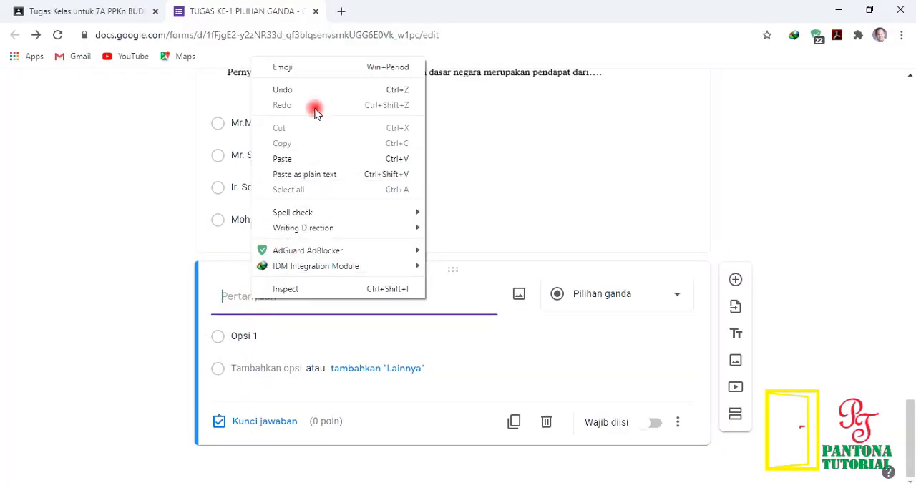
left_click(290, 158)
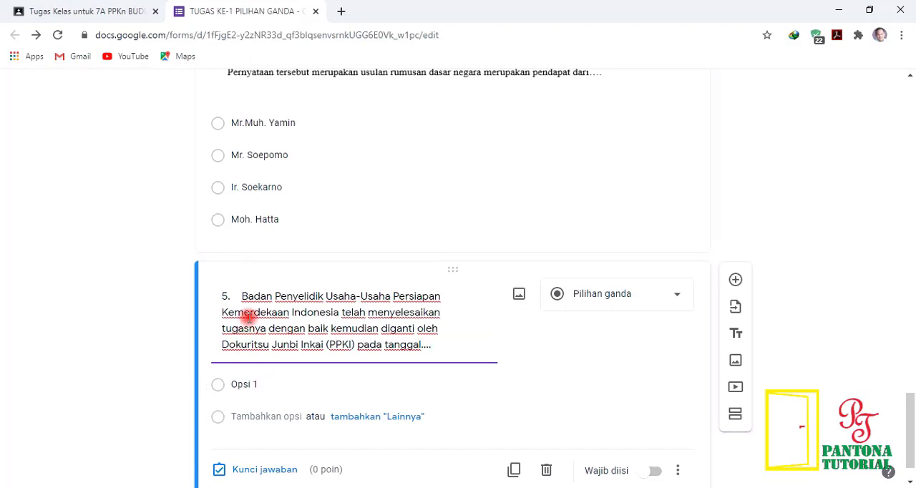
Step: Remove the "5." number and the extra spaces before "Badan Penyelidik" in the new question's text
key("BackSpace")
key("BackSpace")
key("BackSpace")
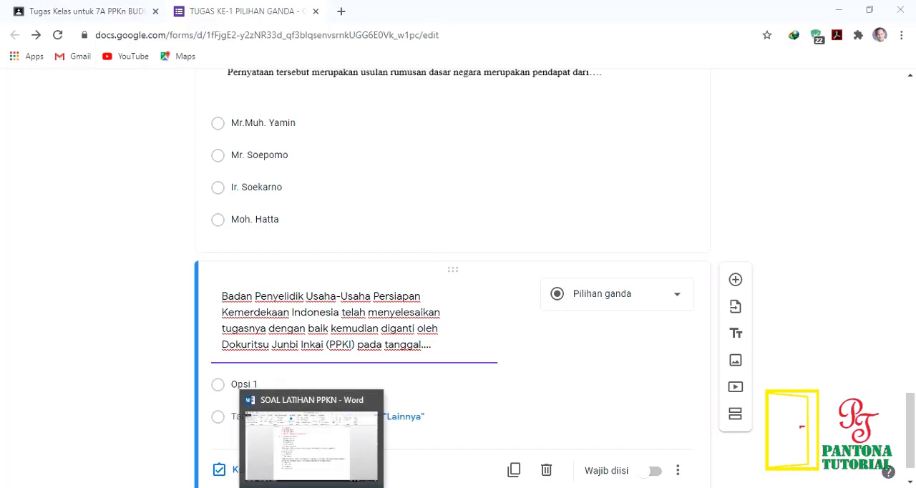
Step: Copy question 5's four answer options from the Word document and paste them into the new question, starting at Opsi 1
left_click(299, 410)
left_click_drag(342, 398, 267, 354)
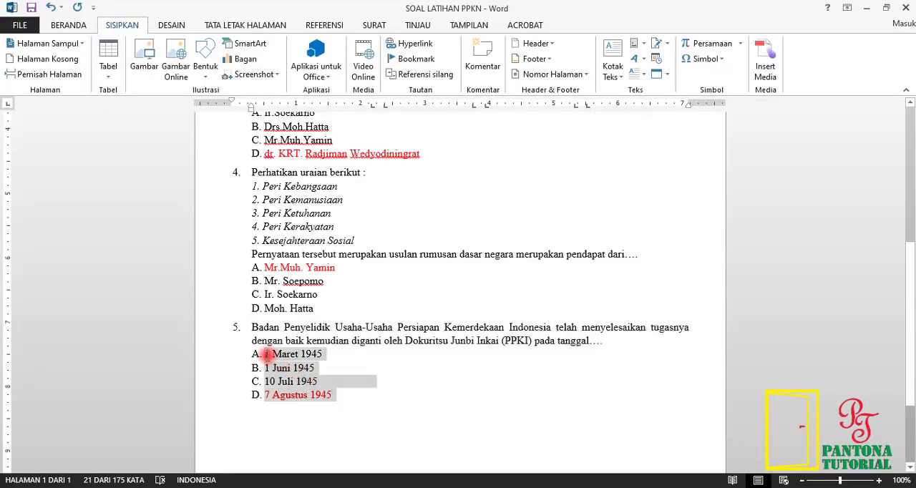
right_click(293, 381)
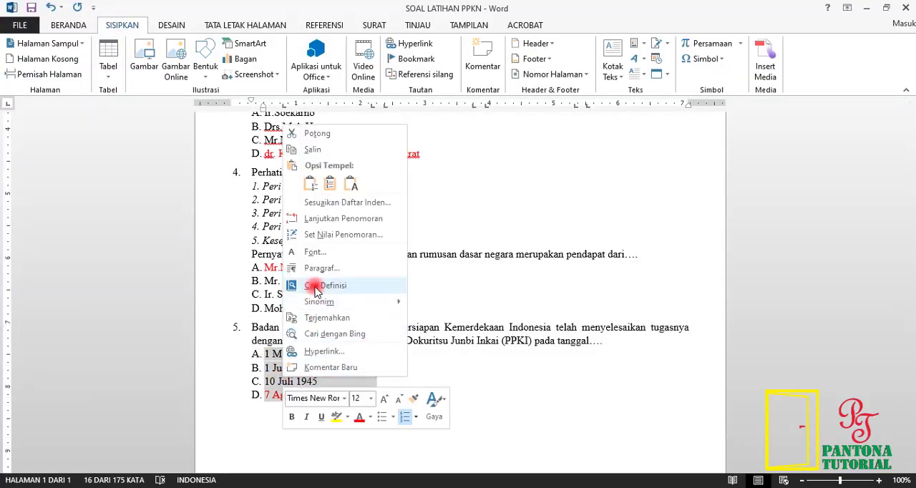
left_click(316, 152)
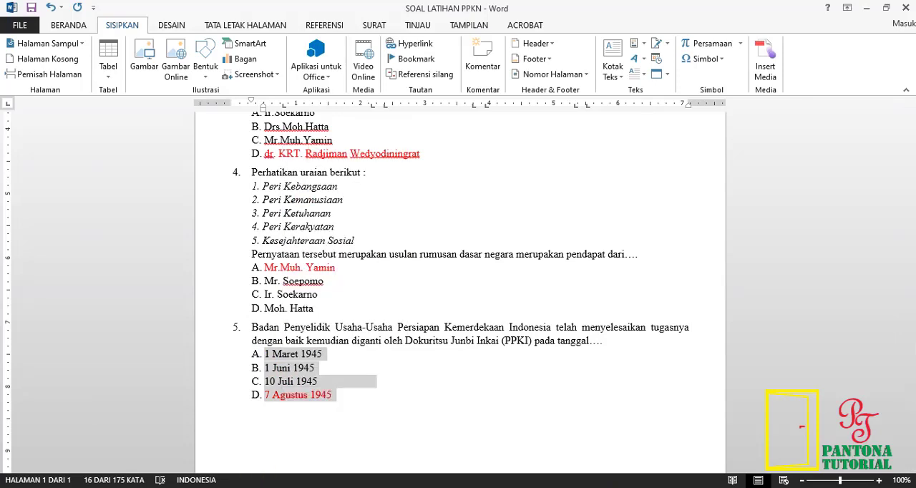
left_click(249, 486)
left_click(277, 384)
right_click(277, 385)
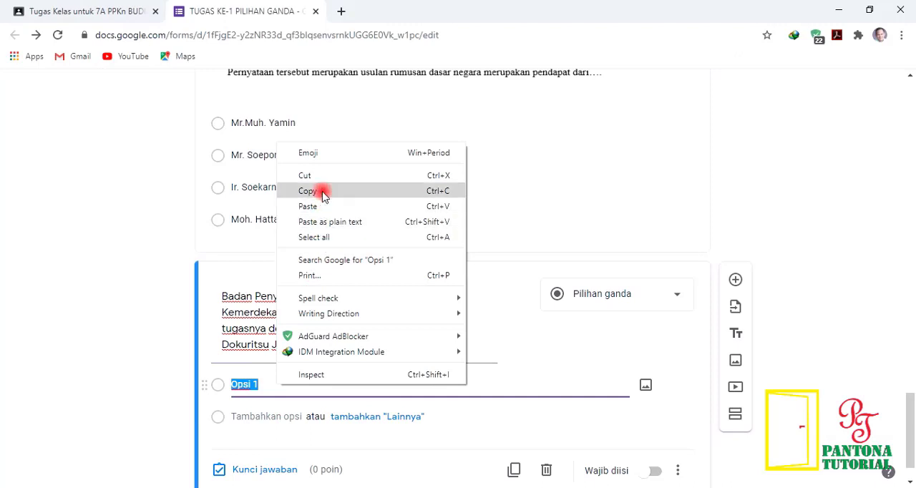
left_click(307, 206)
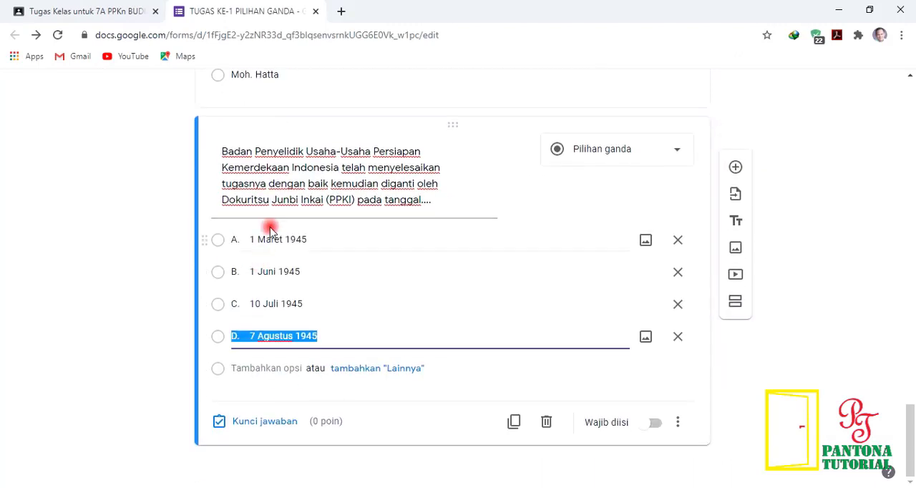
Step: Remove the A. to D. letter prefixes and extra spaces from the four date options of the PPKI question
left_click_drag(253, 240, 249, 241)
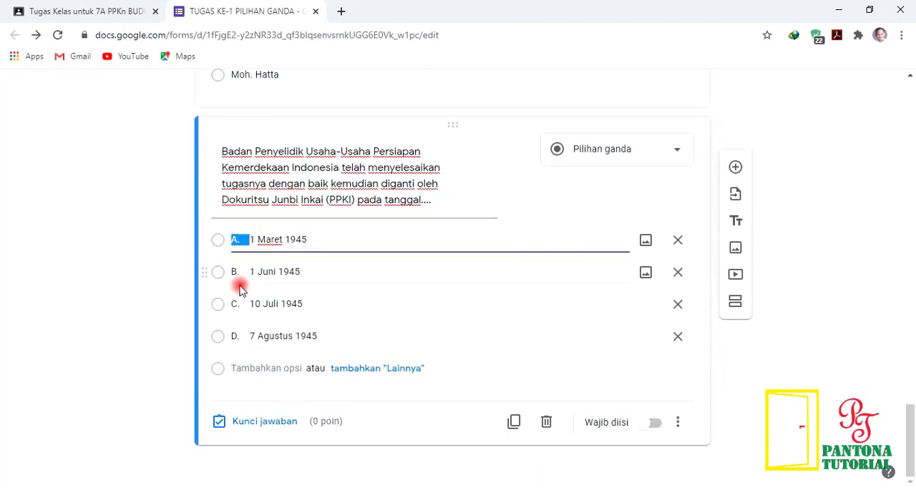
key("BackSpace")
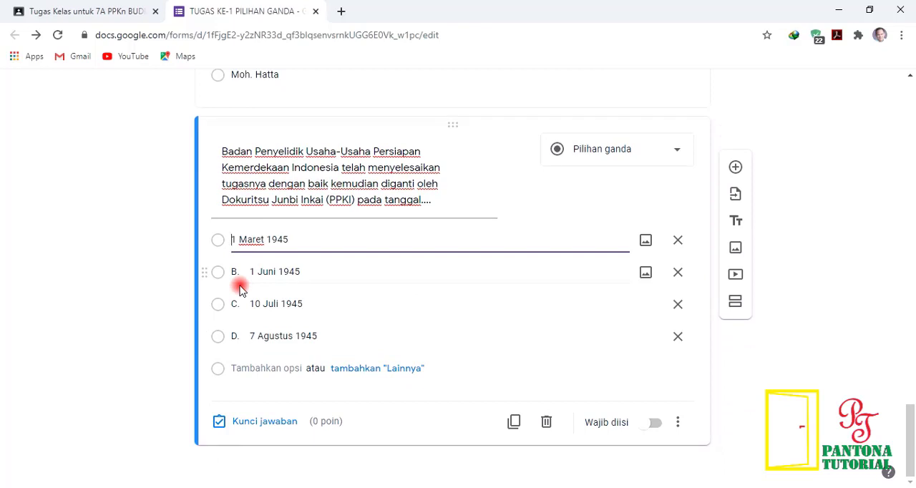
left_click(241, 286)
key("Left")
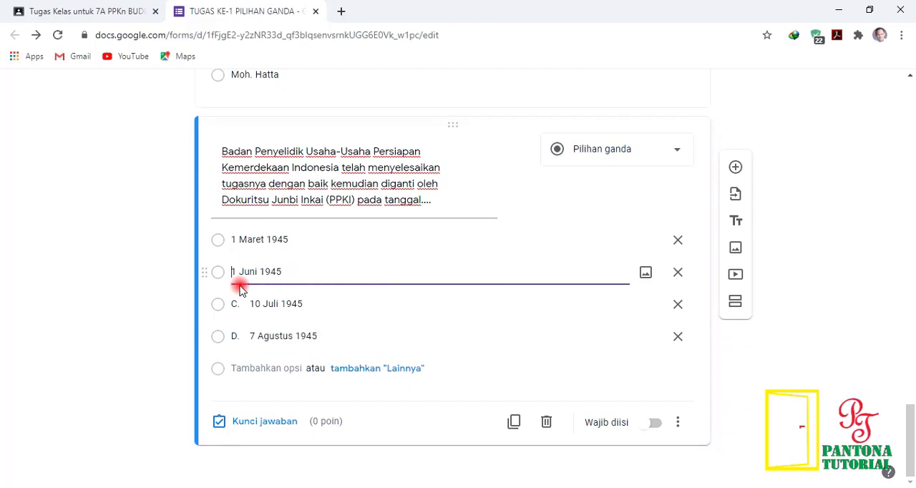
key("Tab")
key("Left")
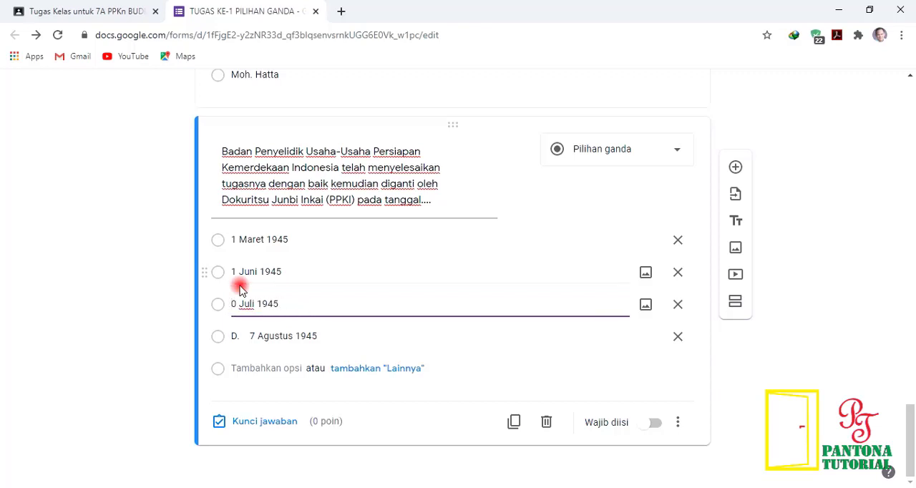
key("Tab")
key("Left")
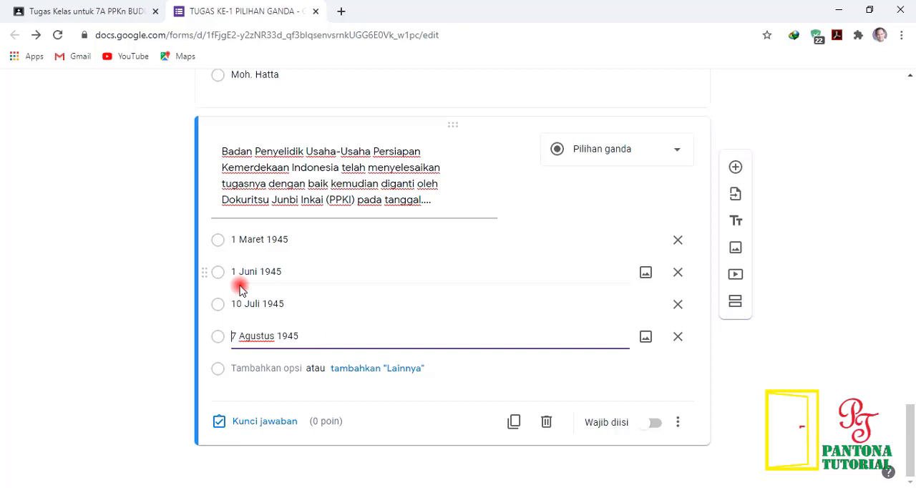
Step: Set 7 Agustus 1945 as the PPKI question's correct answer, worth 20 points, and finish the answer key
left_click(287, 422)
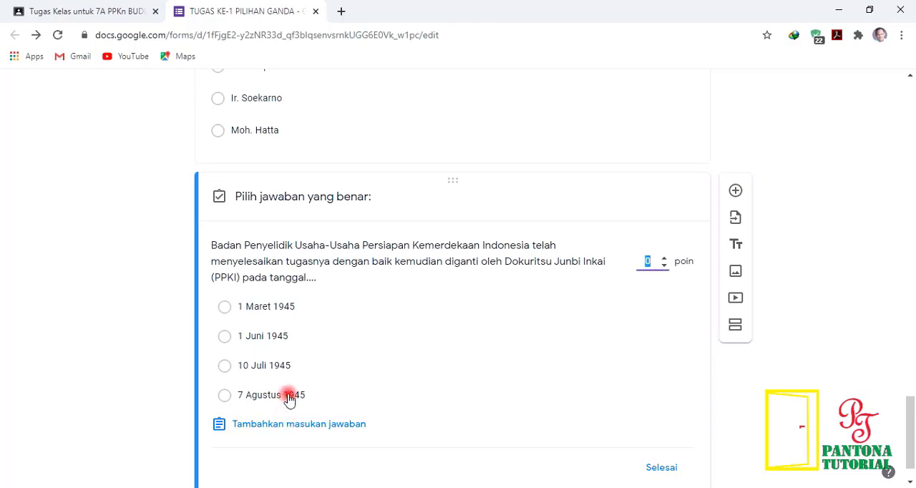
left_click(653, 262)
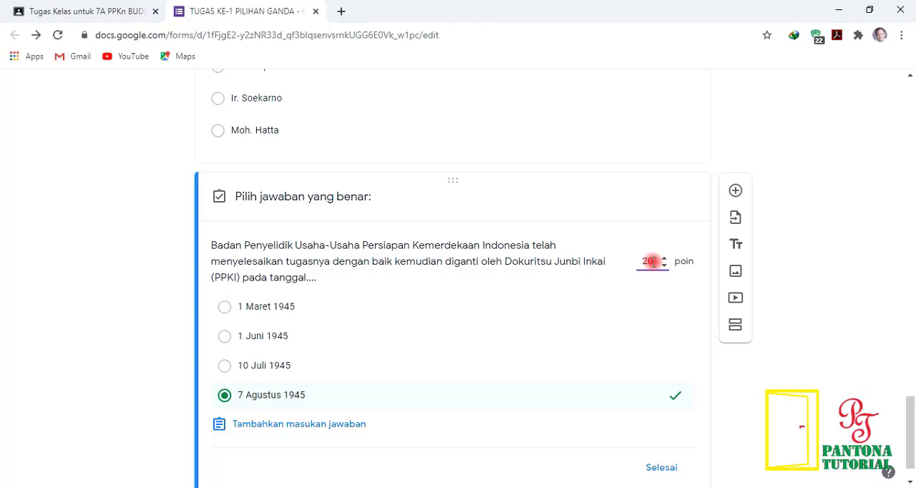
left_click(660, 471)
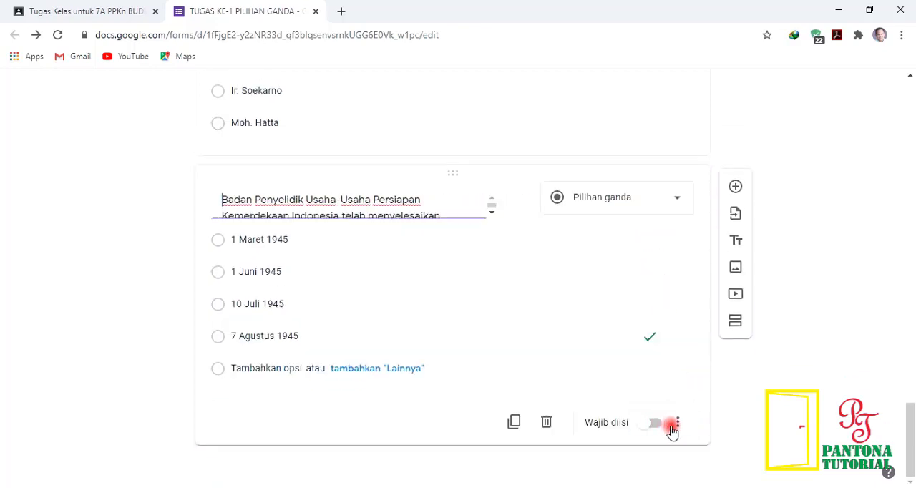
Step: Make the PPKI question required and turn on shuffled option order (Acak urutan opsi)
left_click(653, 423)
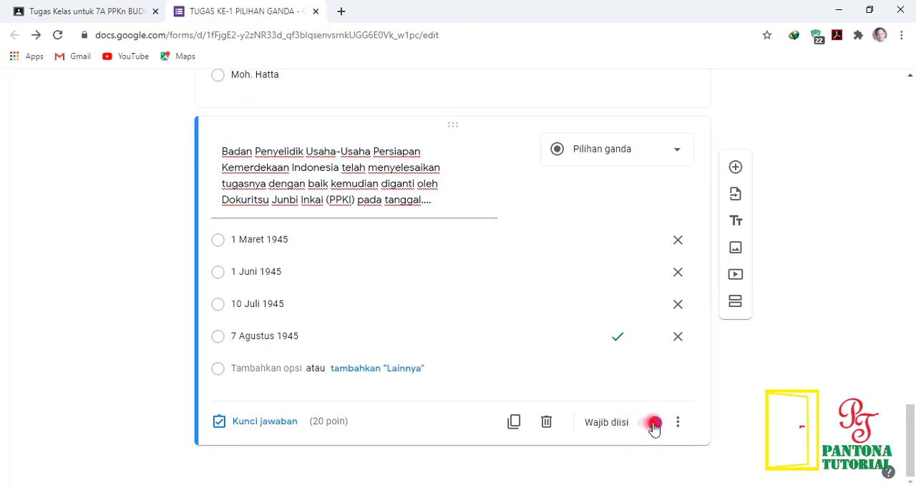
left_click(678, 423)
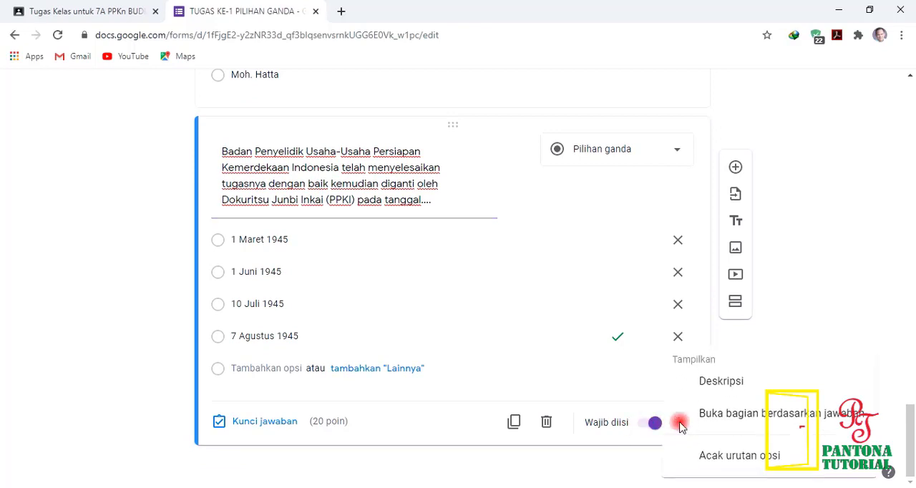
left_click(730, 459)
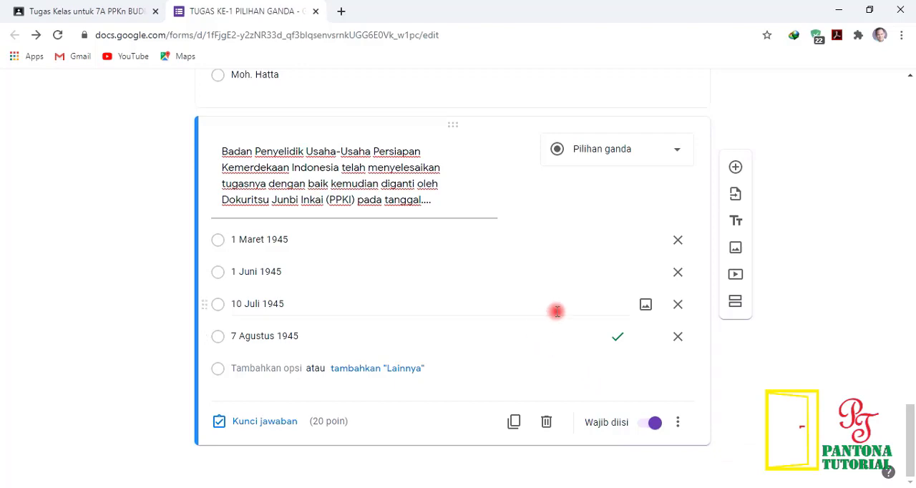
Step: In the form's settings, limit respondents to one response (Batasi ke 1 tanggapan) and shuffle the question order (Acak urutan pertanyaan)
scroll(546, 308, "up", 3)
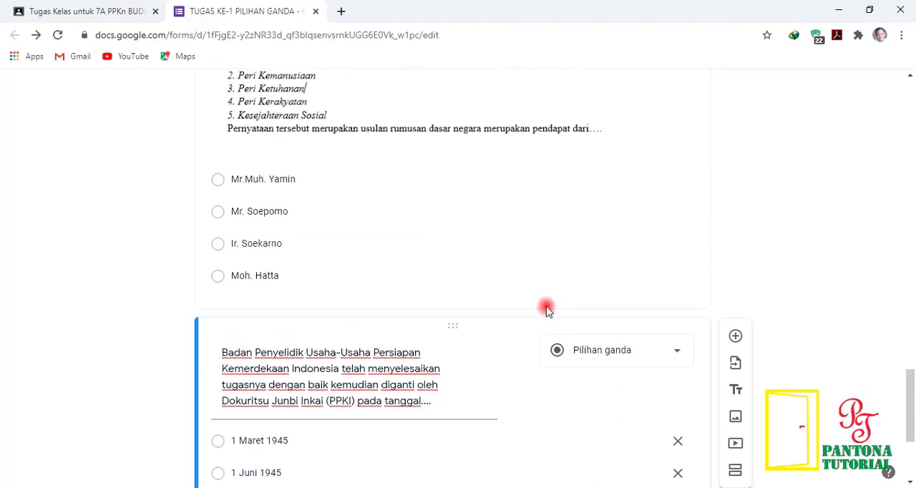
scroll(546, 307, "up", 15)
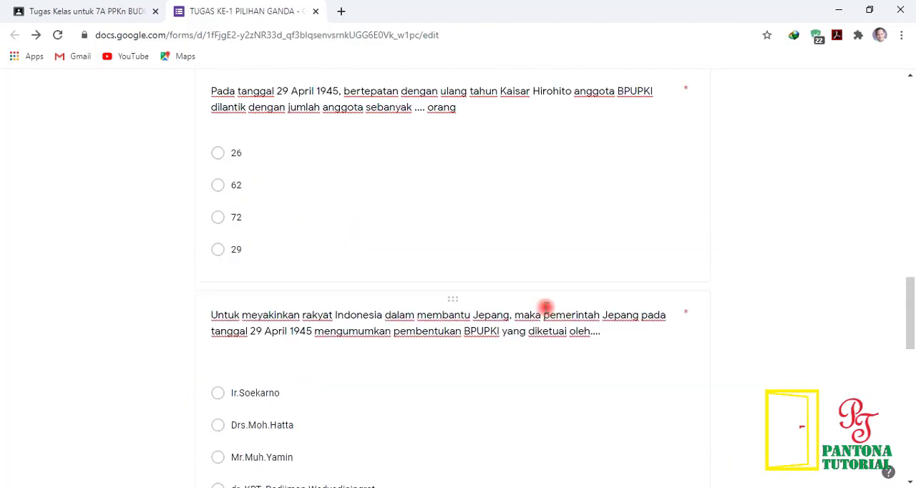
scroll(546, 307, "up", 12)
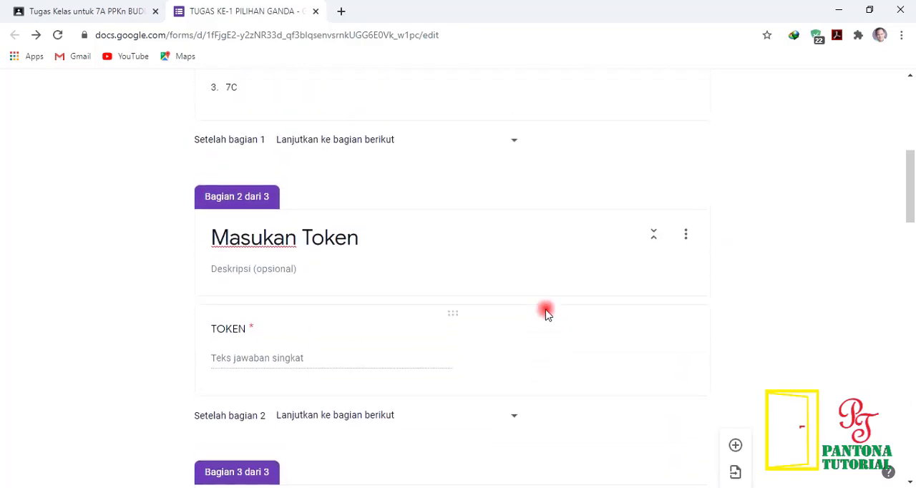
scroll(545, 310, "up", 1)
scroll(546, 310, "up", 6)
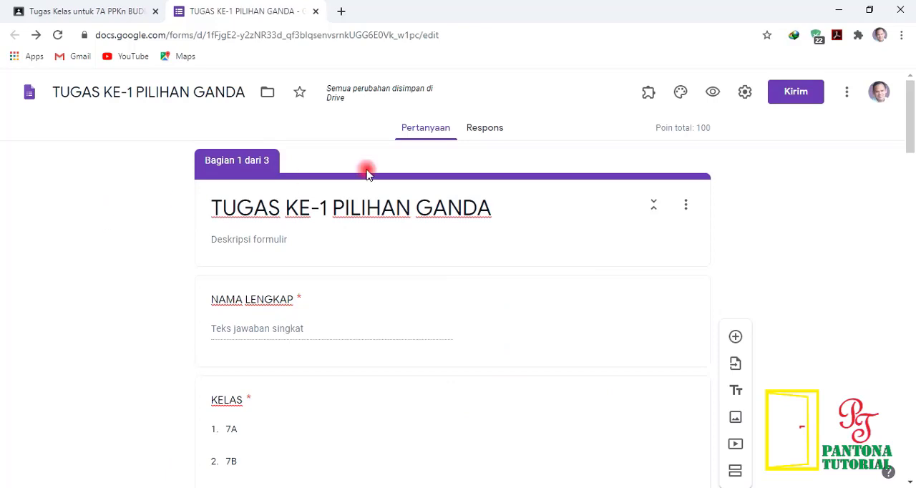
left_click(745, 93)
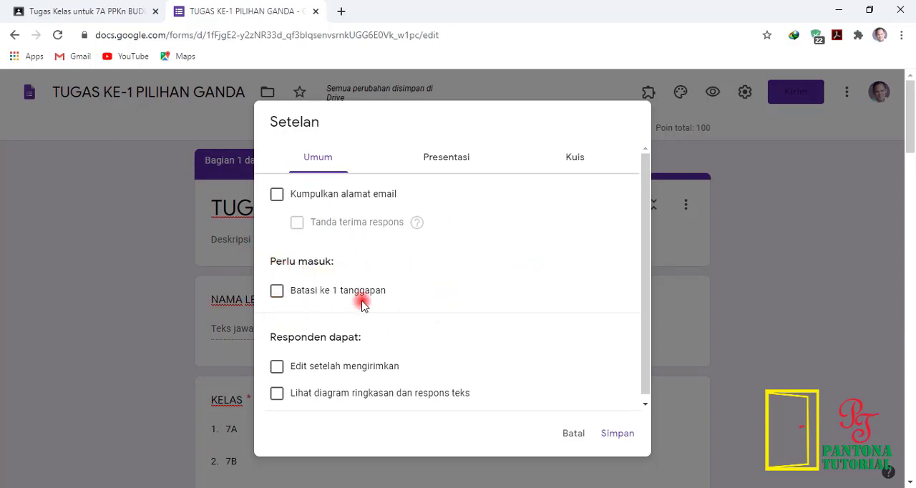
left_click(278, 291)
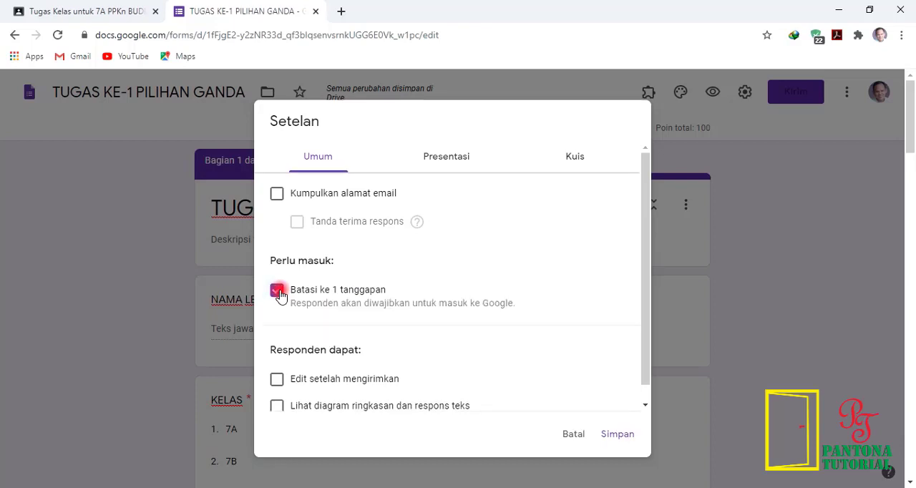
scroll(458, 350, "down", 1)
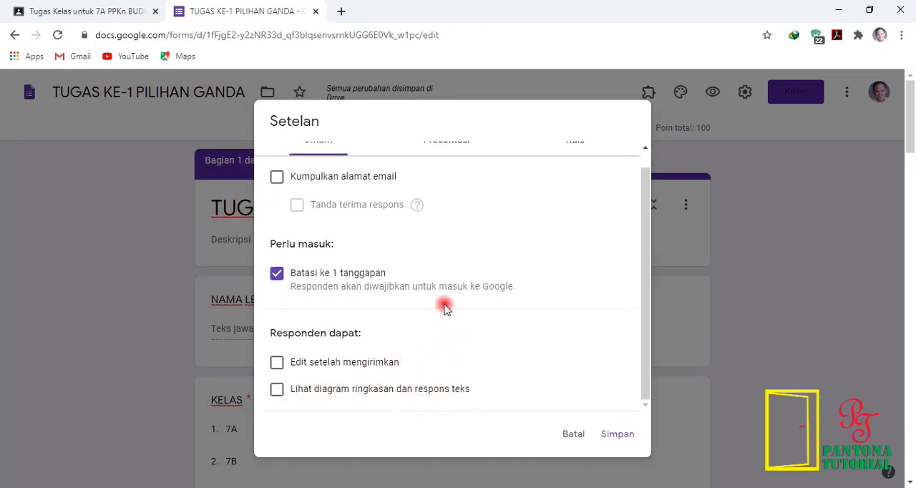
scroll(451, 286, "up", 1)
left_click(453, 157)
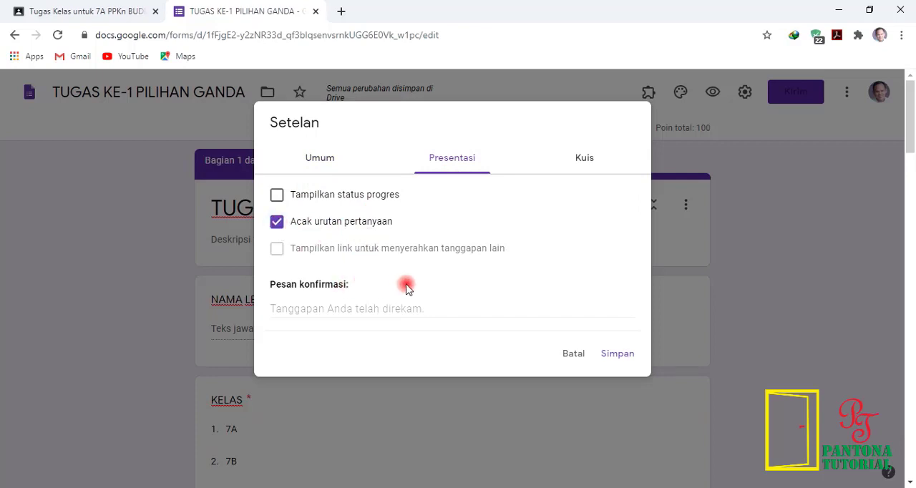
Step: Keep the form as a quiz, hide unanswered questions, correct answers and point values from respondents, and save the settings
left_click(583, 159)
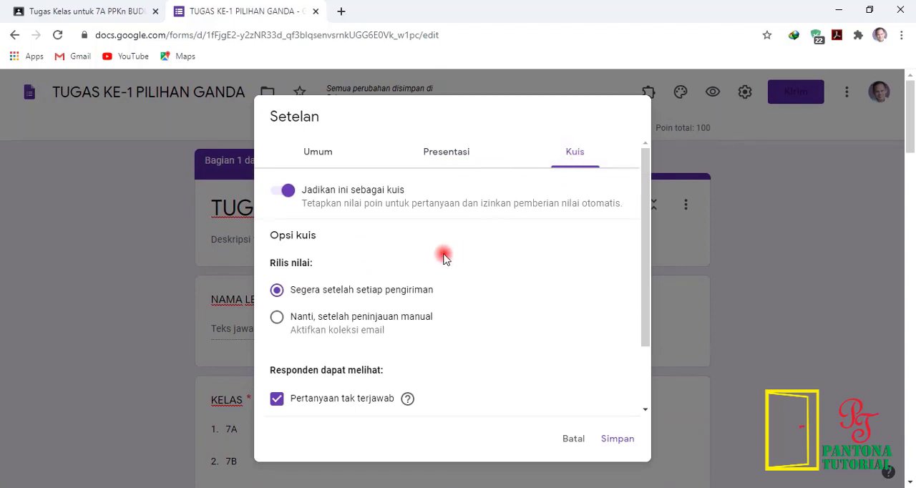
scroll(428, 256, "down", 1)
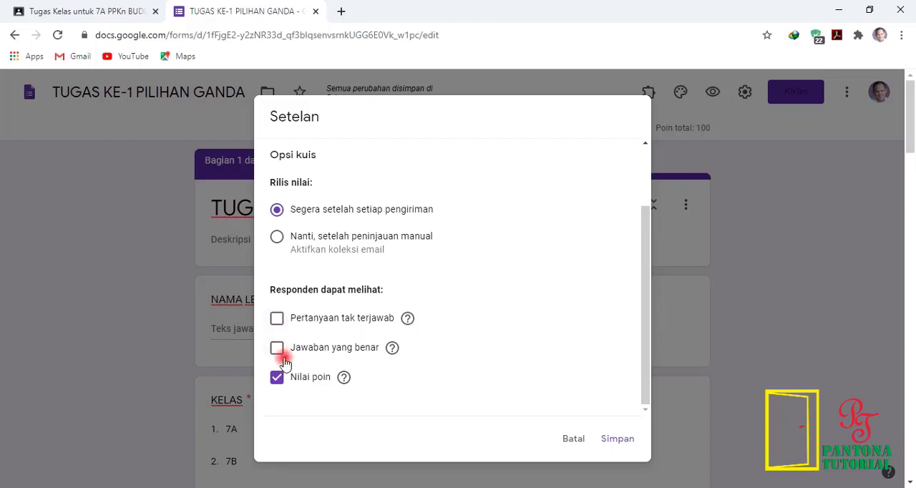
left_click(277, 377)
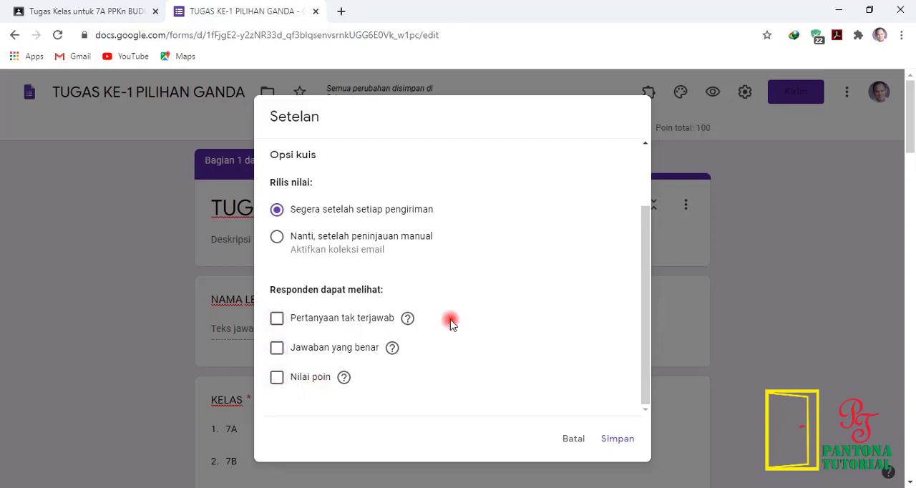
scroll(470, 312, "up", 1)
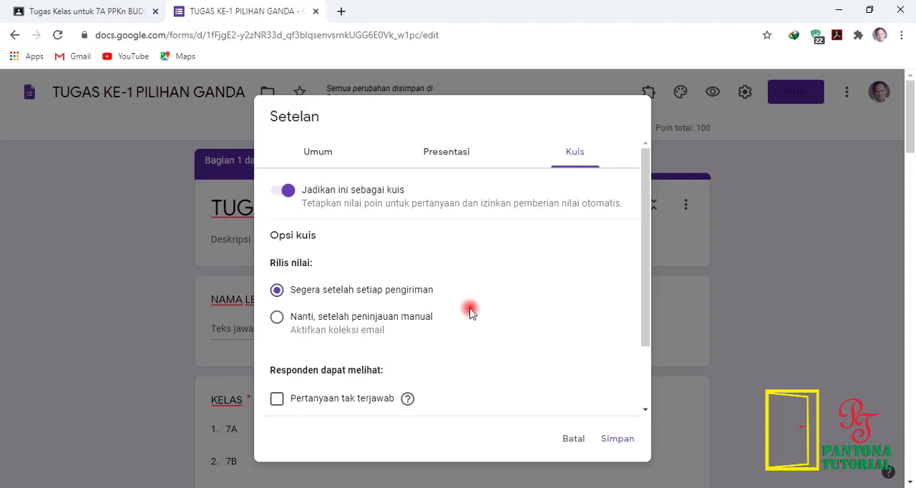
left_click(288, 189)
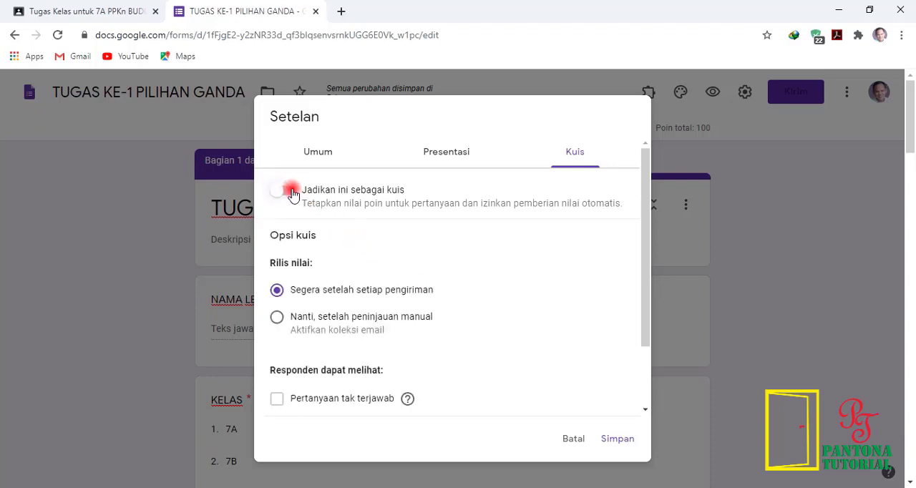
scroll(352, 257, "down", 2)
scroll(435, 259, "up", 2)
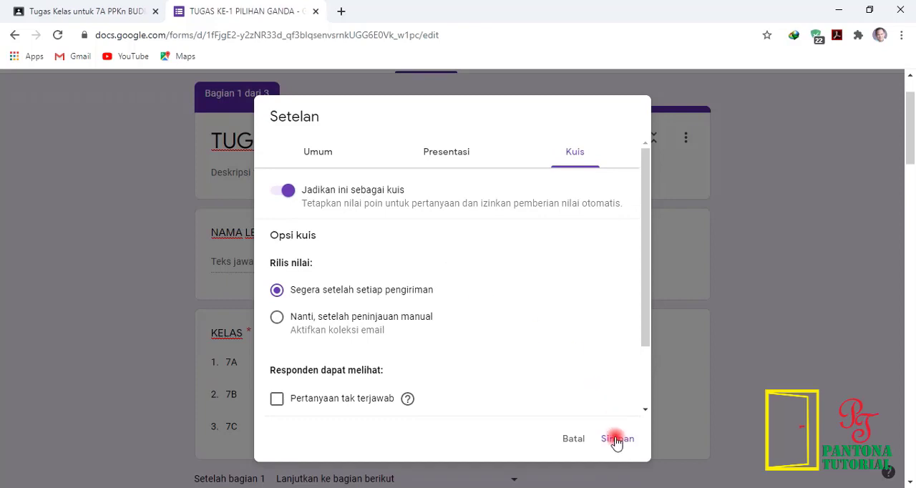
left_click(617, 439)
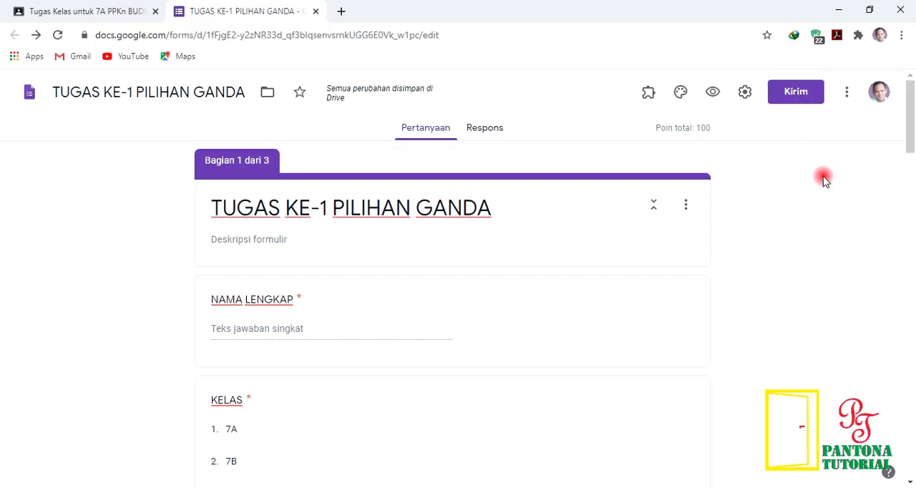
Step: Generate the form's shortened sharing link (Perpendek URL), copy it and close the sending options
left_click(796, 93)
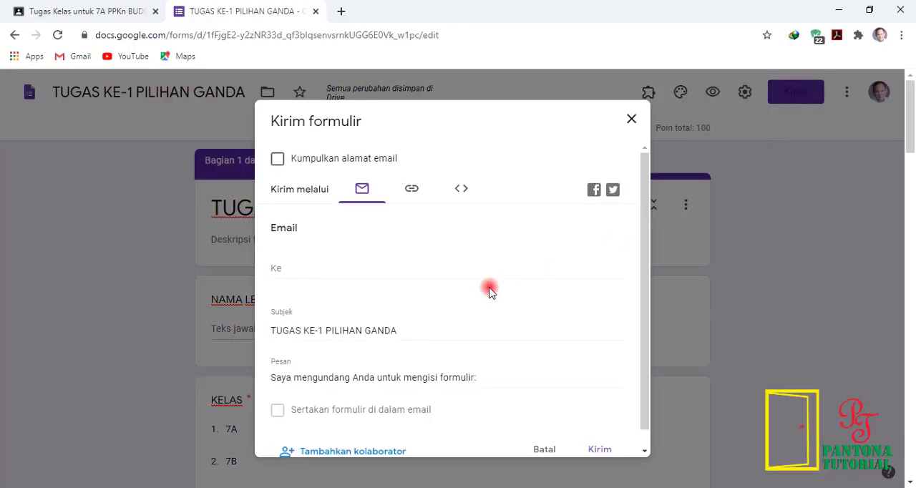
scroll(447, 255, "down", 1)
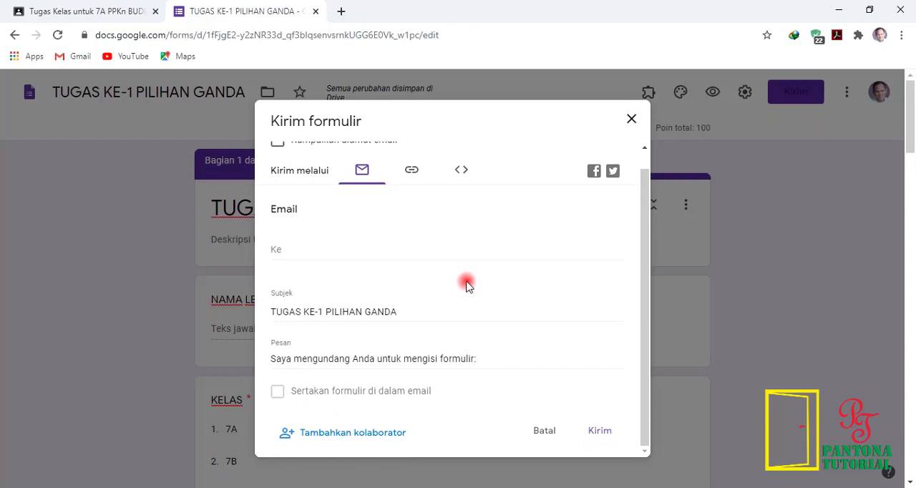
scroll(466, 285, "up", 1)
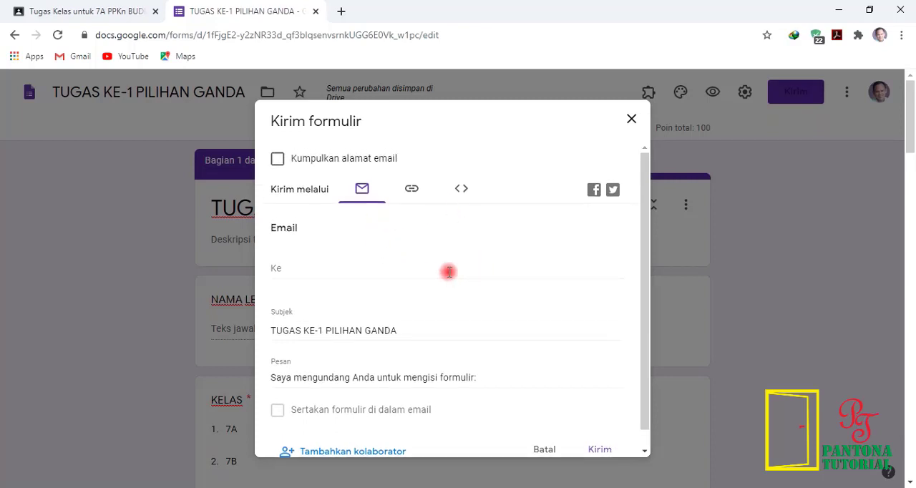
left_click(411, 191)
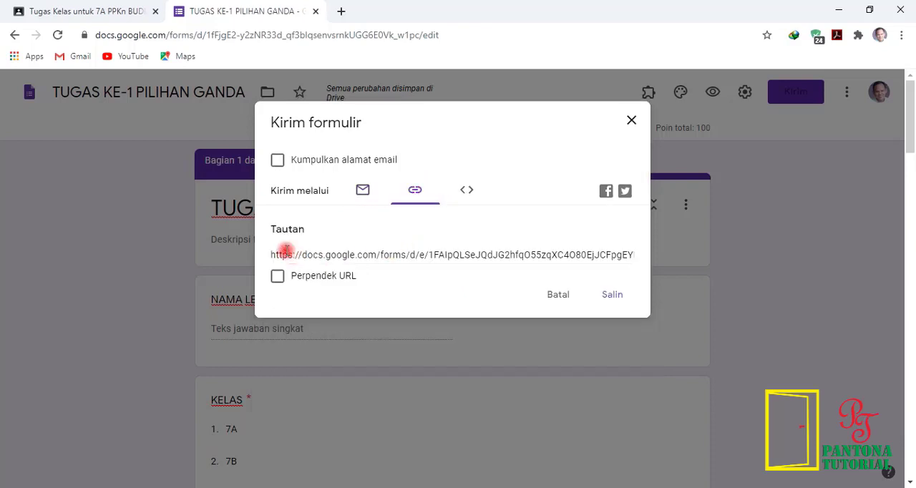
left_click(278, 280)
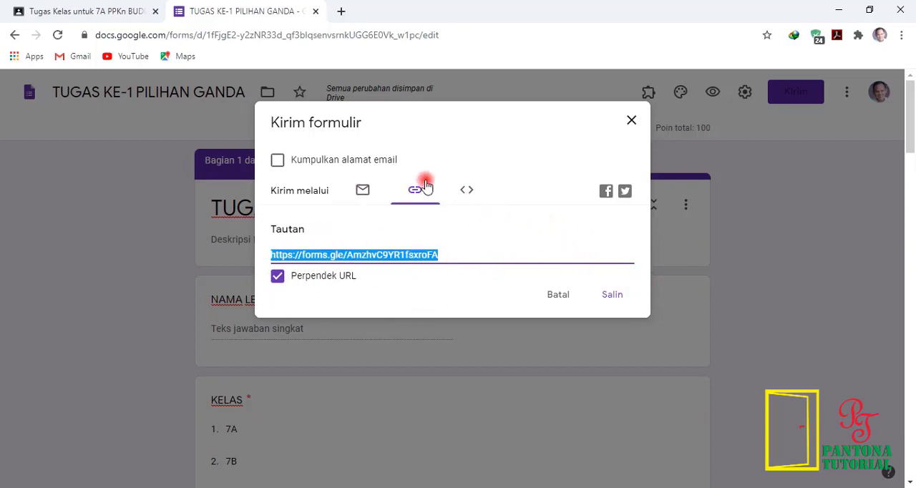
left_click(619, 297)
left_click(633, 121)
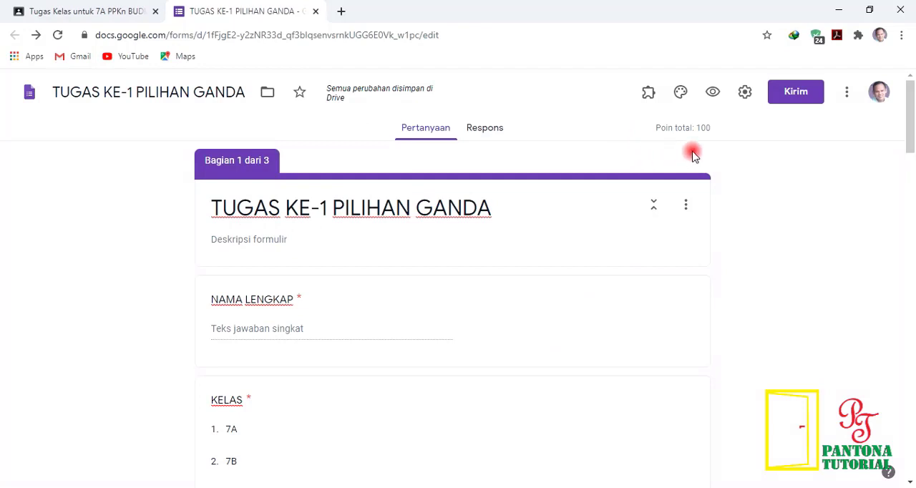
Step: Return to the Classroom assignment and open its attached Blank Quiz form to review its sections and questions, closing it when done
left_click(312, 14)
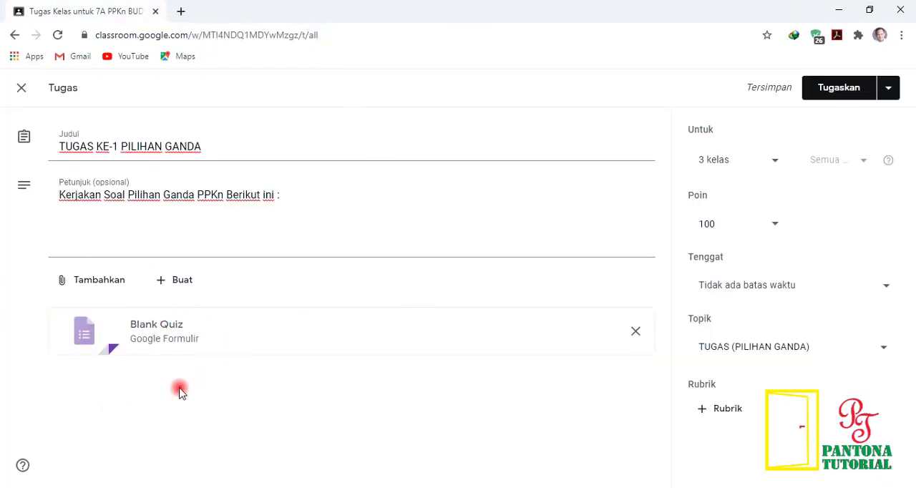
left_click(148, 340)
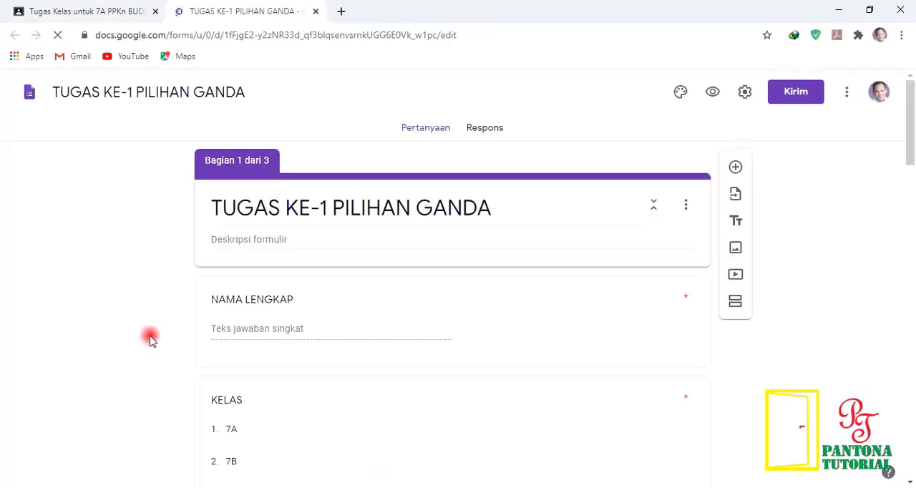
scroll(259, 349, "down", 10)
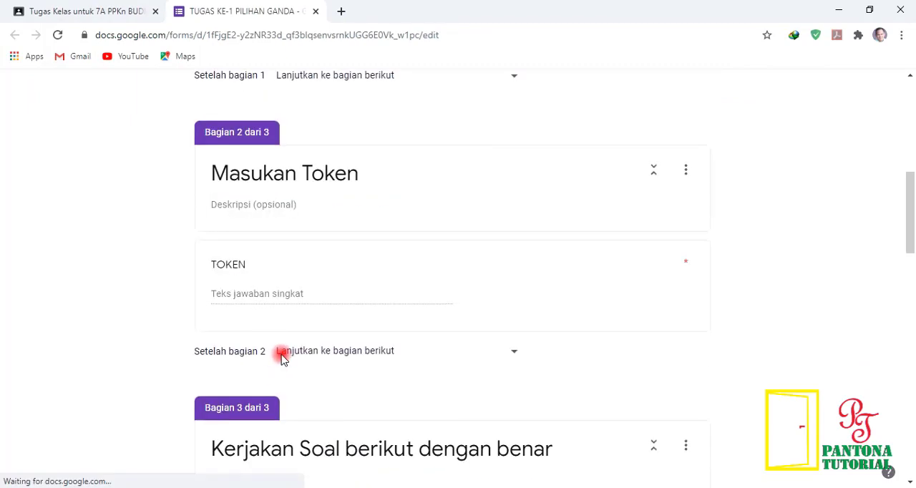
scroll(283, 358, "down", 10)
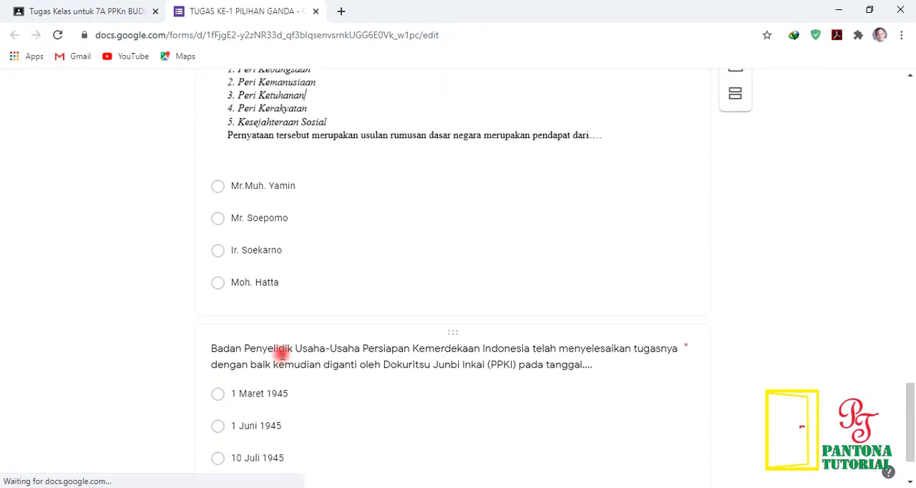
scroll(281, 350, "up", 20)
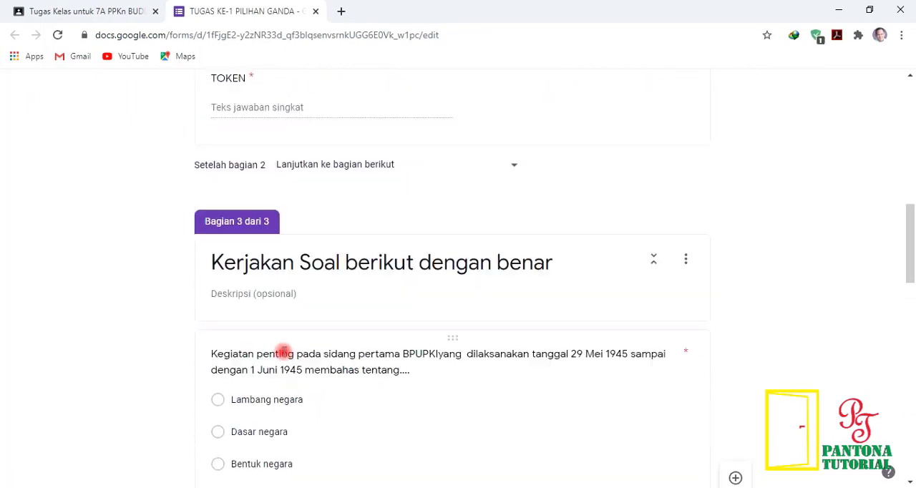
scroll(281, 348, "up", 2)
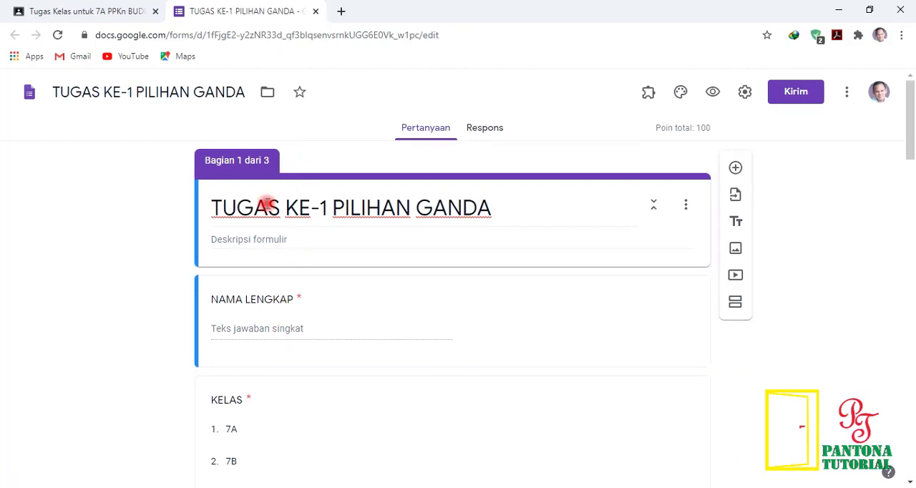
left_click(313, 12)
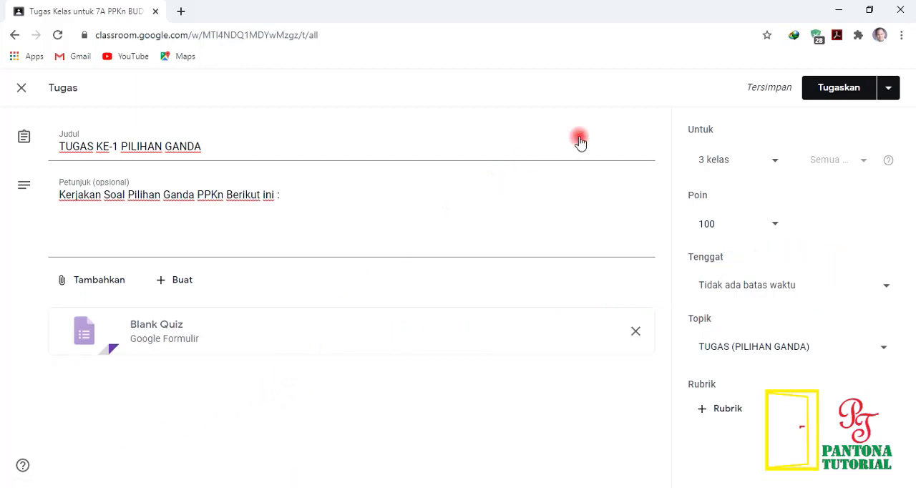
Step: Assign TUGAS KE-1 PILIHAN GANDA to the three selected classes and check its posting under the TUGAS (PILIHAN GANDA) topic
left_click(844, 89)
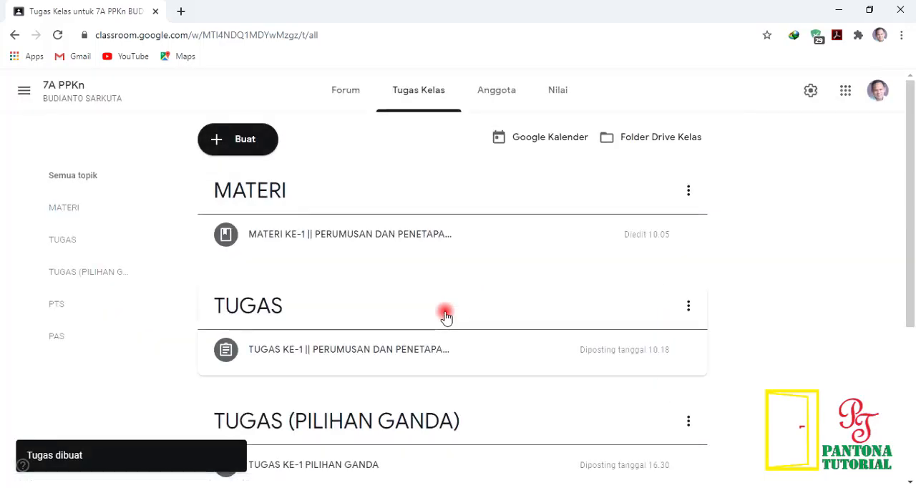
scroll(511, 301, "down", 2)
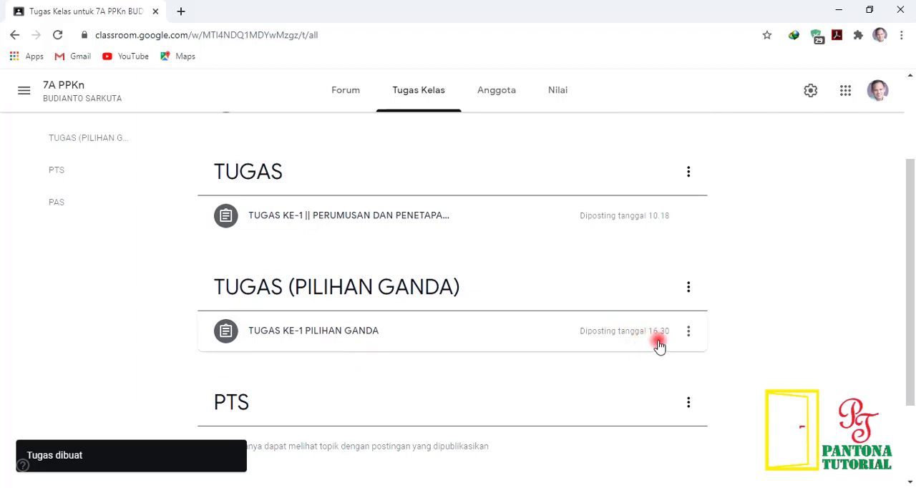
scroll(442, 329, "up", 1)
scroll(442, 330, "up", 1)
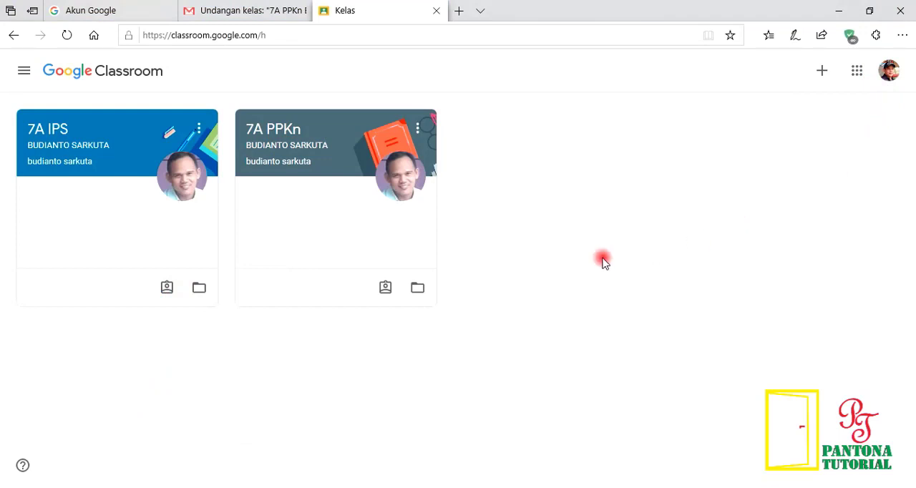
Step: In the student's Google Classroom in Microsoft Edge, open the 7A PPKn class and reopen it from the class list to refresh its forum
left_click(292, 140)
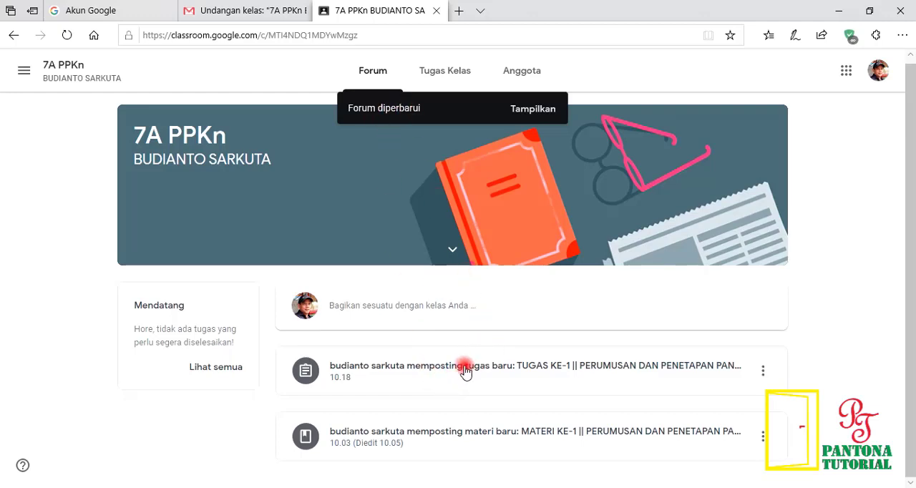
left_click(23, 70)
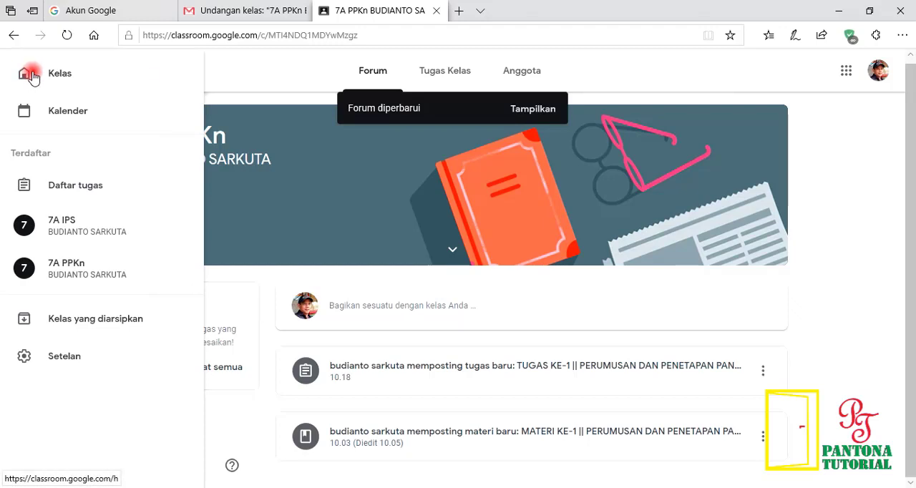
left_click(31, 73)
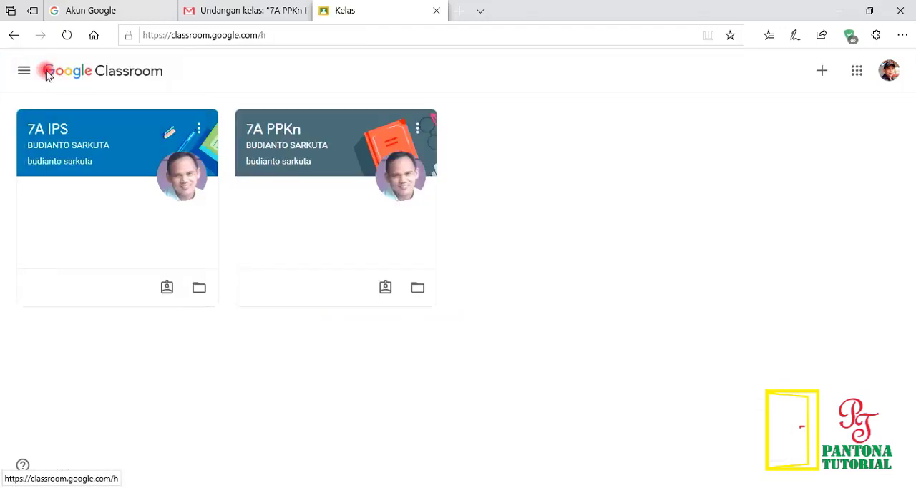
left_click(310, 145)
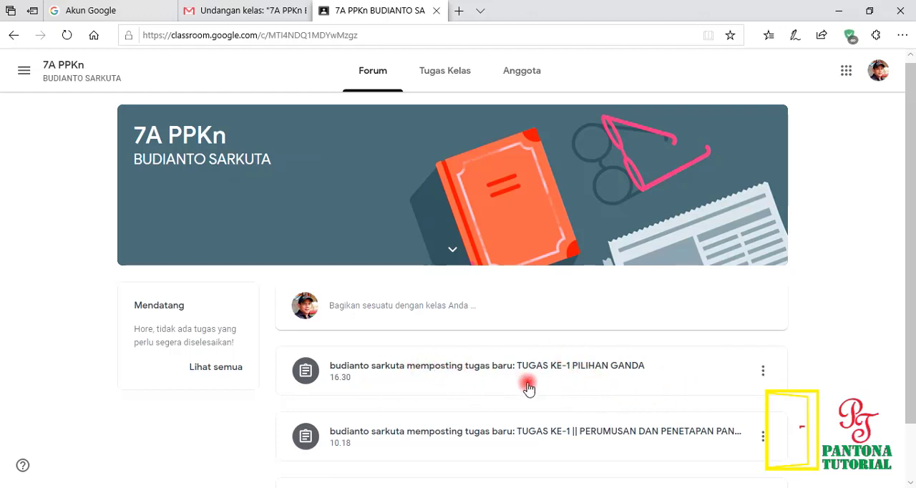
Step: Open the form attached to TUGAS KE-1 PILIHAN GANDA, fill in the student's full name and class 7A, and continue to the token section
left_click(428, 371)
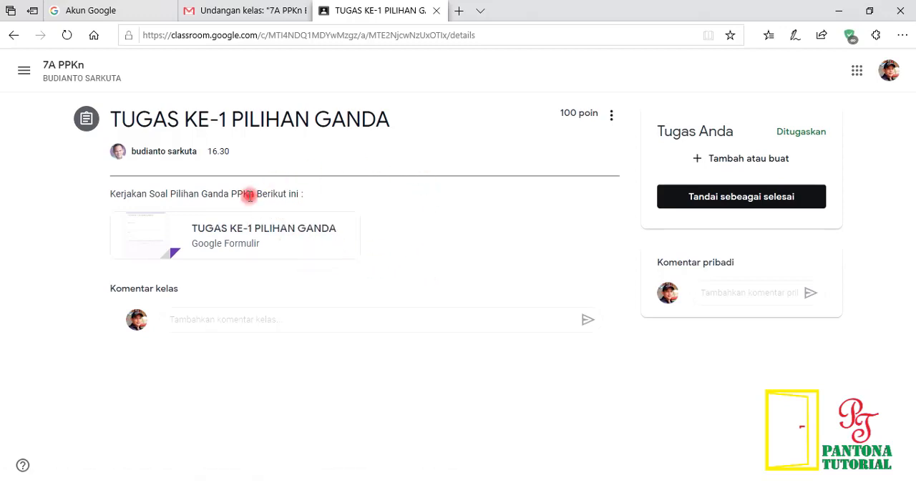
left_click(222, 235)
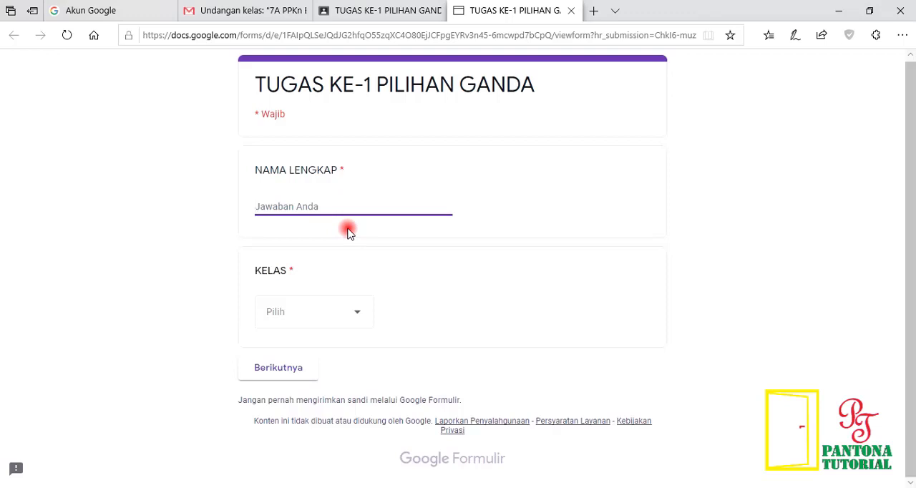
key("BackSpace")
type("NDIKA DIKA")
key("Tab")
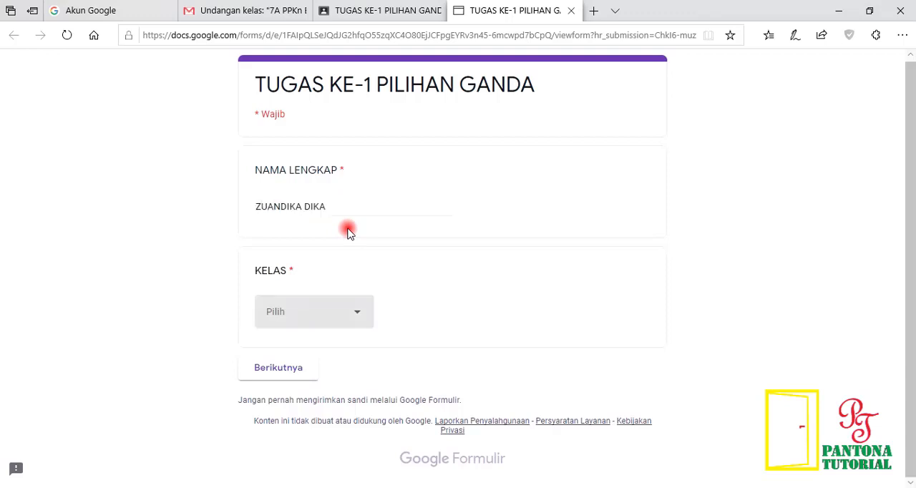
left_click(359, 319)
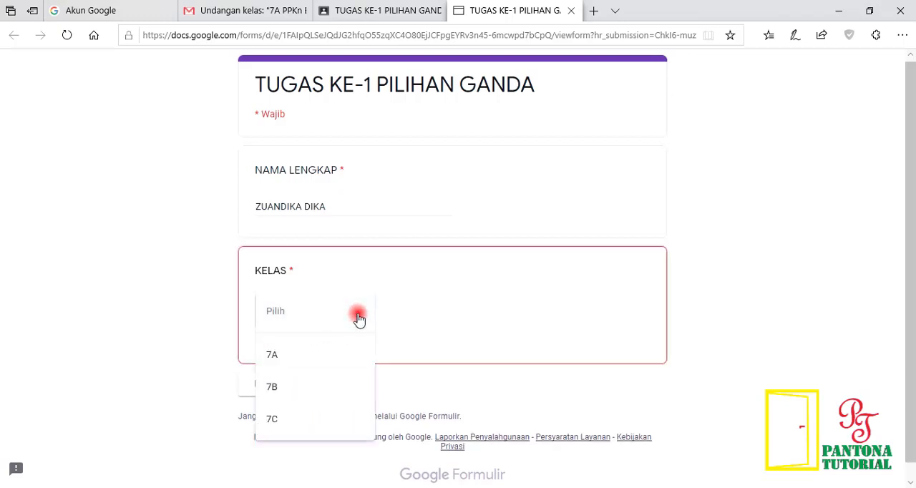
left_click(273, 356)
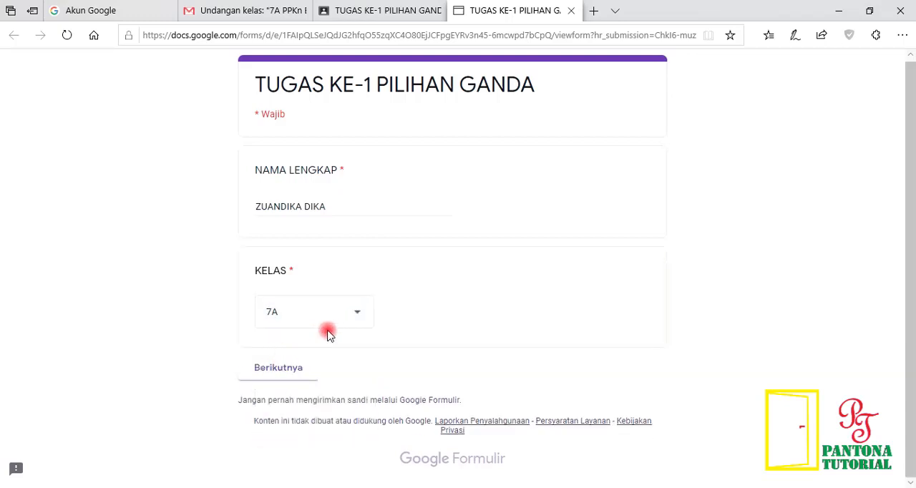
left_click(280, 374)
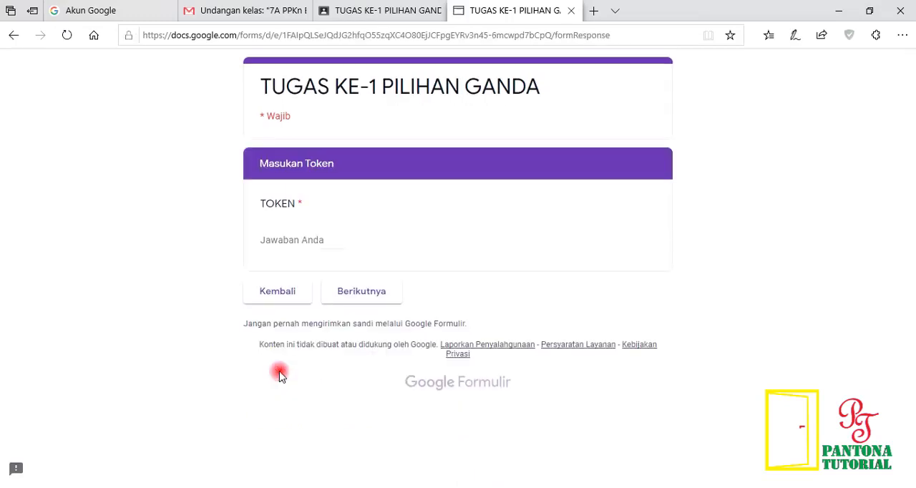
Step: Enter the access token in the TOKEN field and continue to the quiz questions
left_click(328, 241)
type("12345")
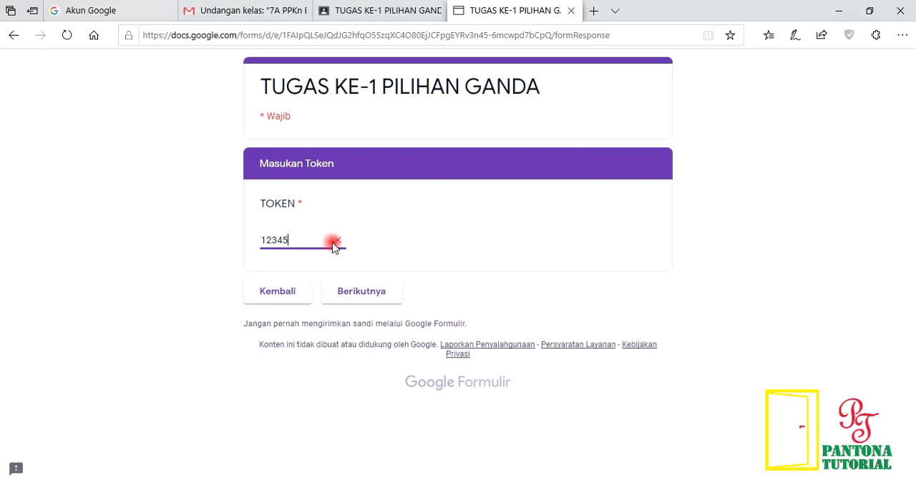
left_click(364, 294)
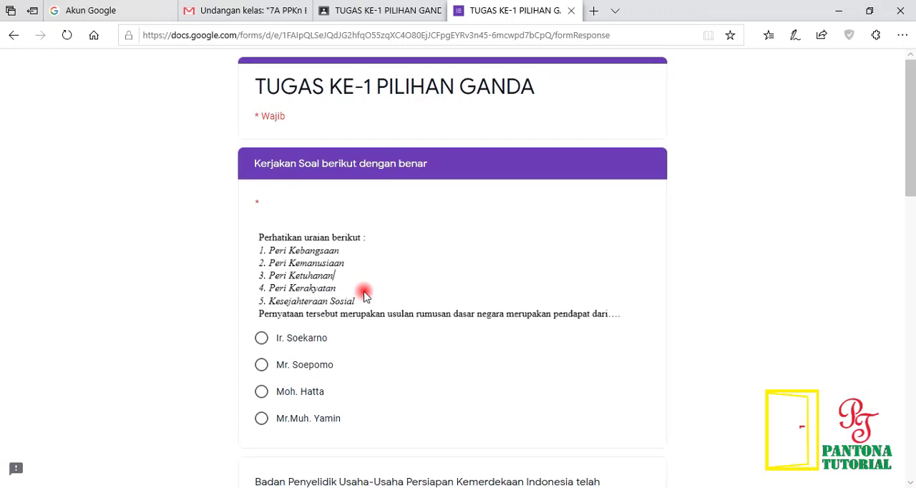
Step: Look over the quiz questions and answer the first two with Mr.Muh. Yamin and 1 Maret 1945
scroll(363, 295, "down", 5)
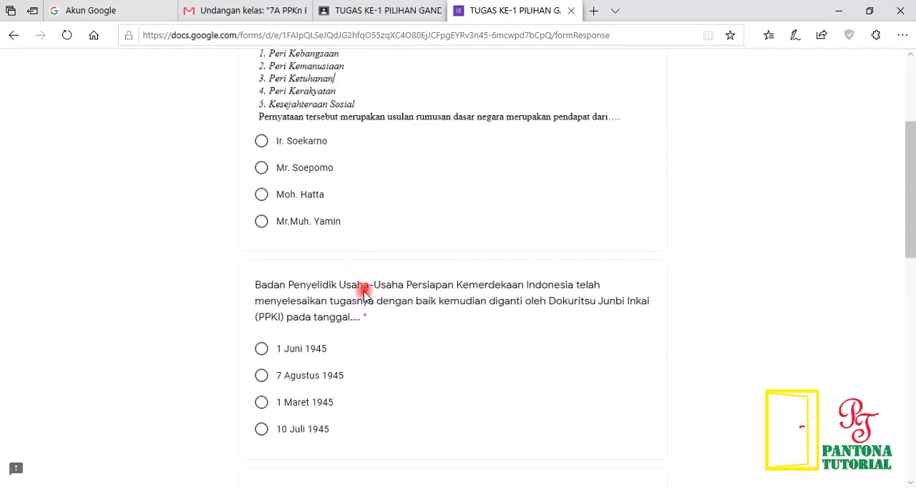
scroll(363, 294, "down", 10)
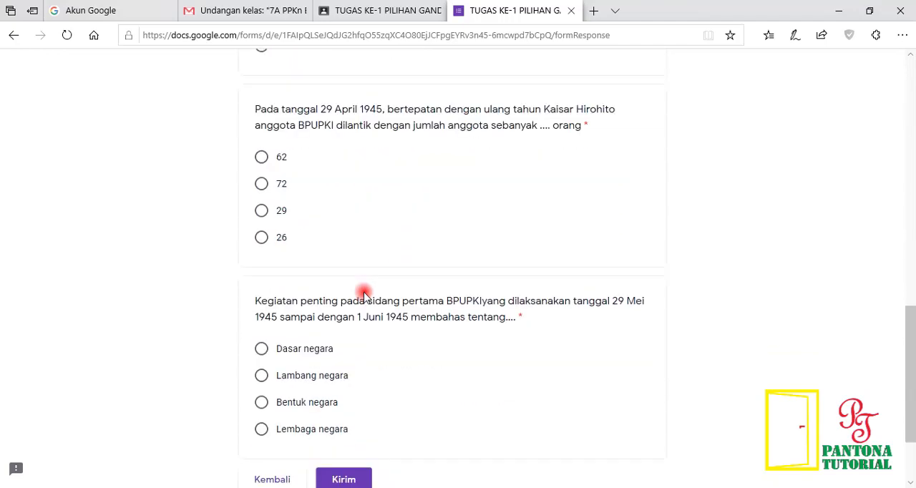
scroll(364, 295, "up", 15)
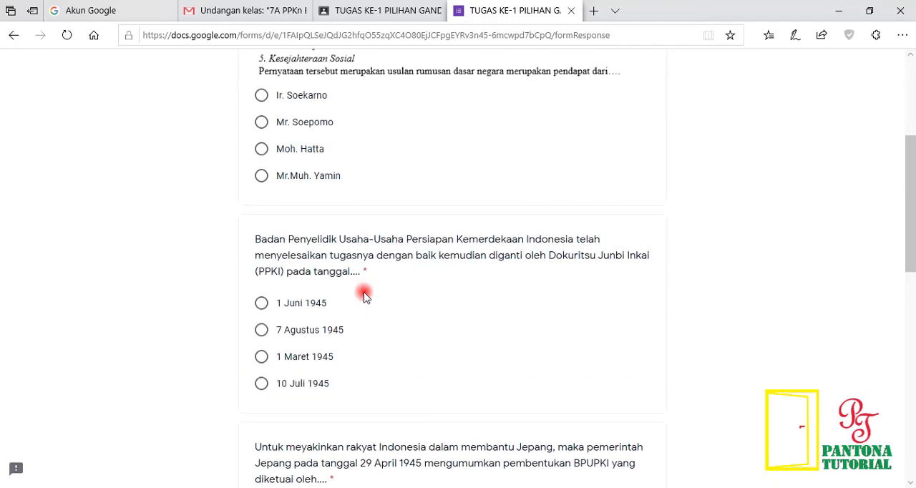
scroll(363, 297, "up", 1)
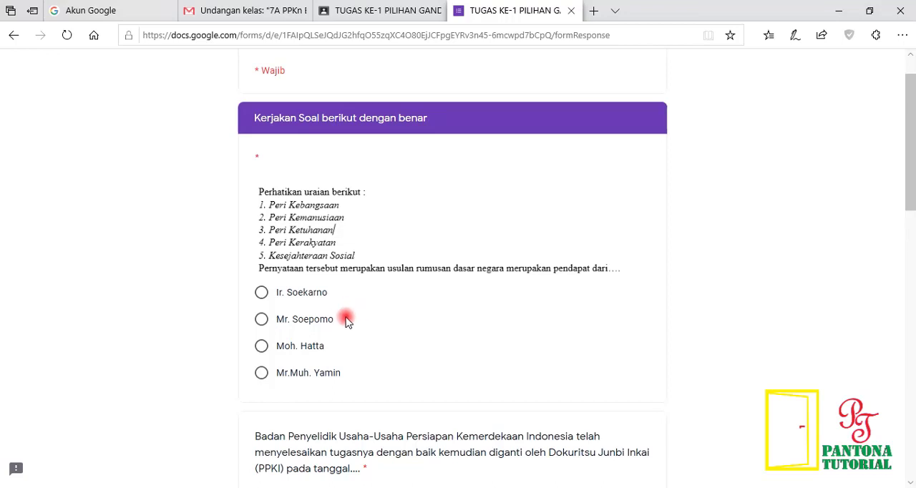
left_click(262, 373)
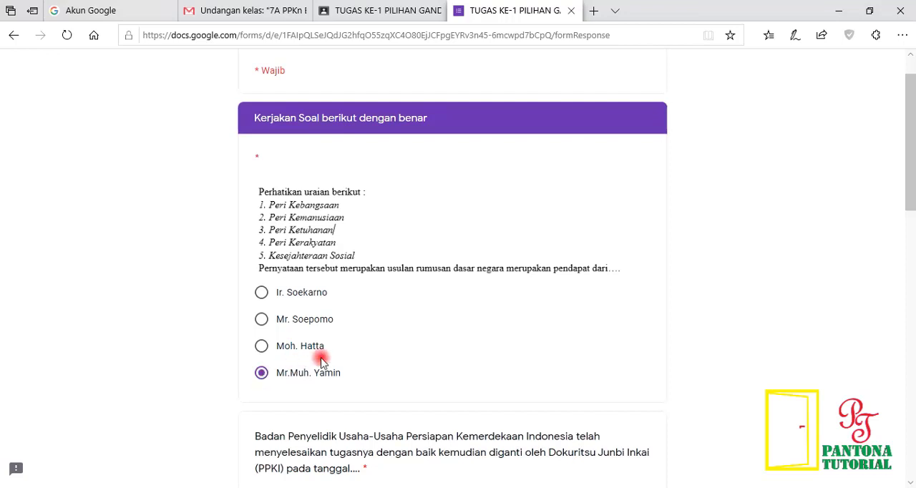
scroll(337, 351, "down", 2)
scroll(338, 358, "down", 1)
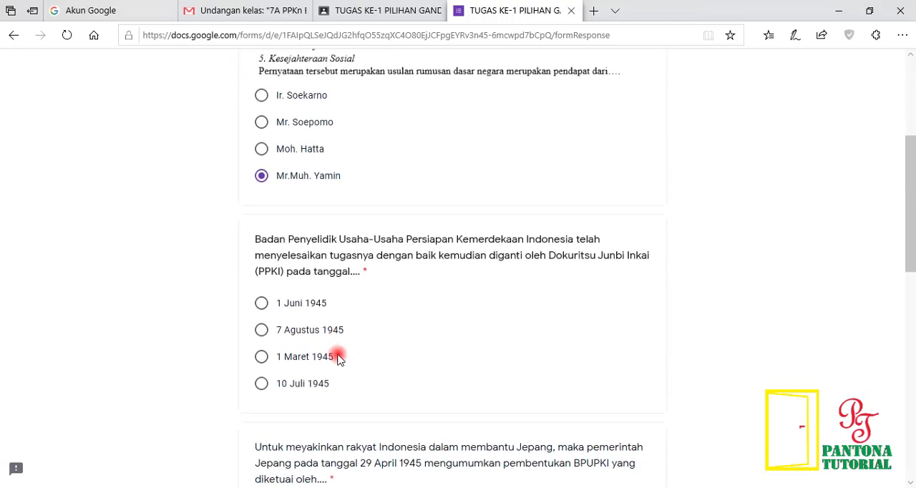
left_click(262, 357)
Step: Answer the remaining three questions with dr. KRT. Radjiman Wedyodiningrat, 29 and Dasar negara
scroll(429, 359, "down", 3)
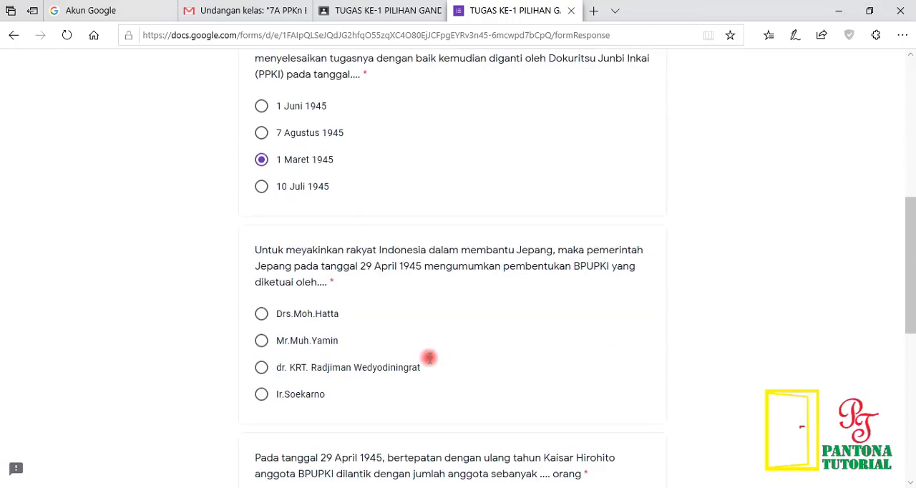
scroll(400, 356, "down", 1)
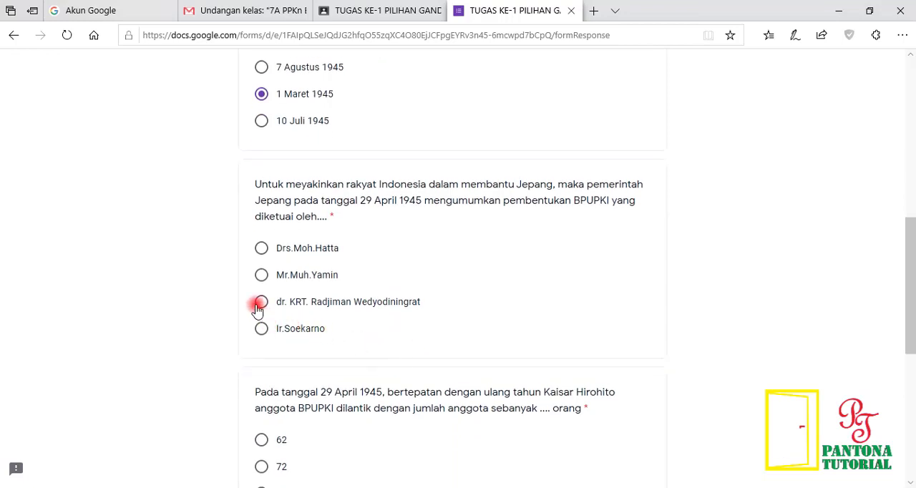
left_click(262, 304)
scroll(441, 306, "down", 2)
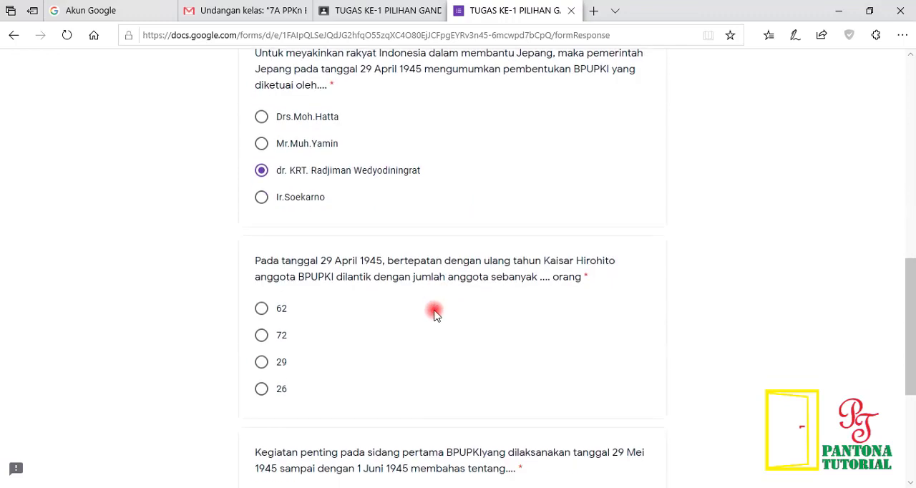
left_click(262, 363)
scroll(503, 311, "down", 4)
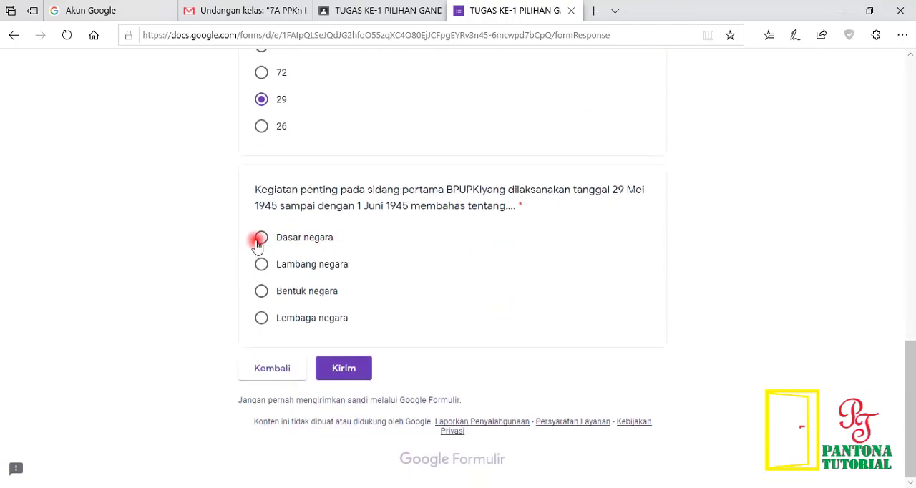
left_click(261, 238)
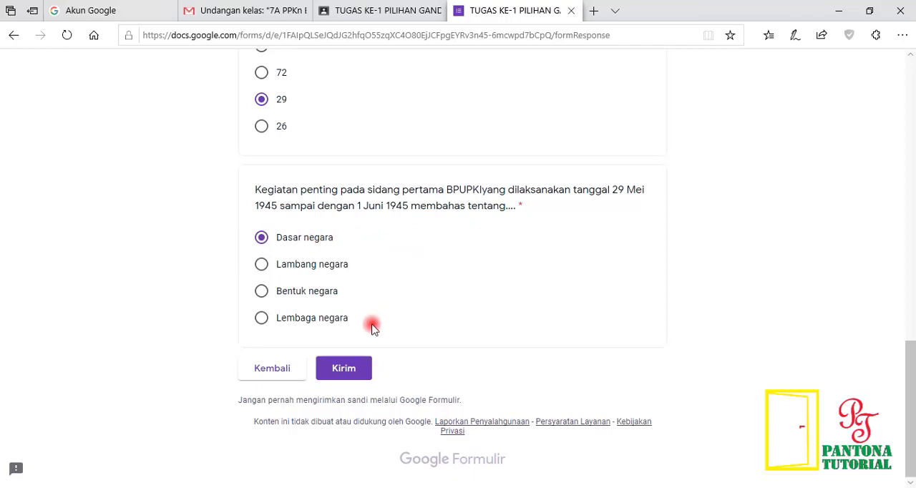
Step: Submit the completed quiz and open its assignment in Google Classroom from the confirmation page
left_click(347, 371)
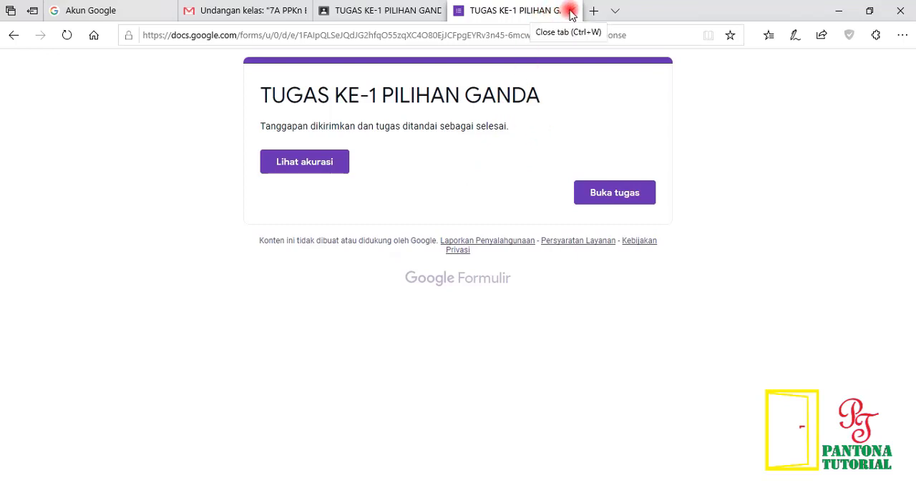
left_click(609, 200)
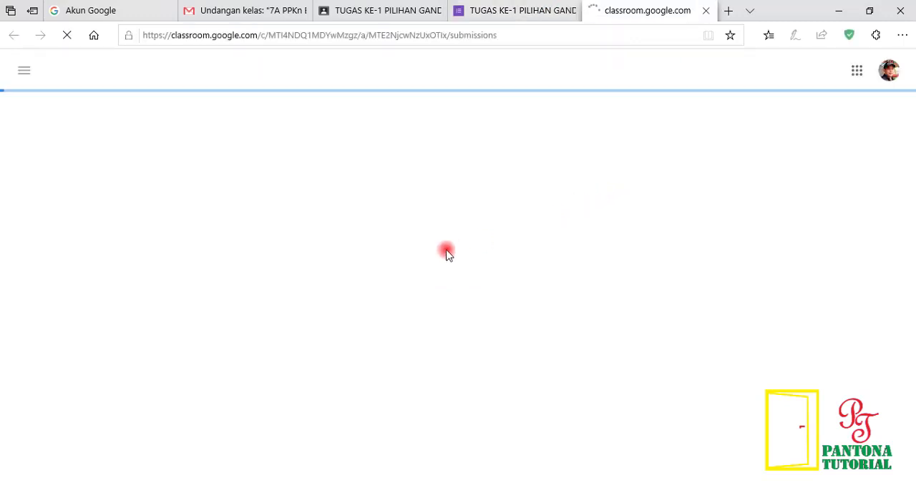
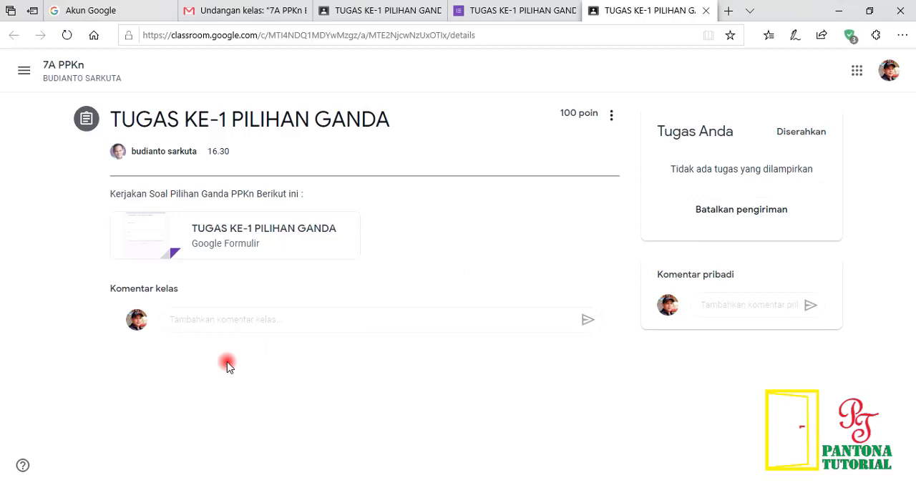
Step: Switch to the teacher's Google Classroom in Chrome and open Google Drive from there
left_click(246, 487)
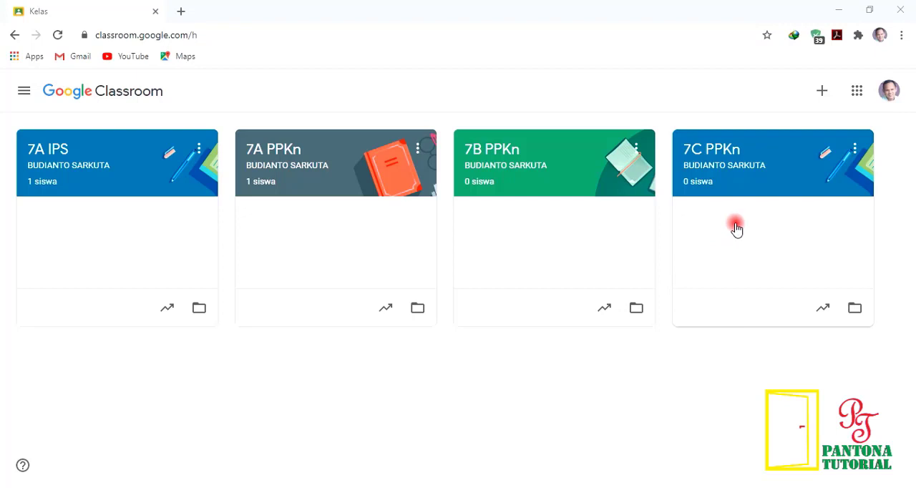
left_click(857, 91)
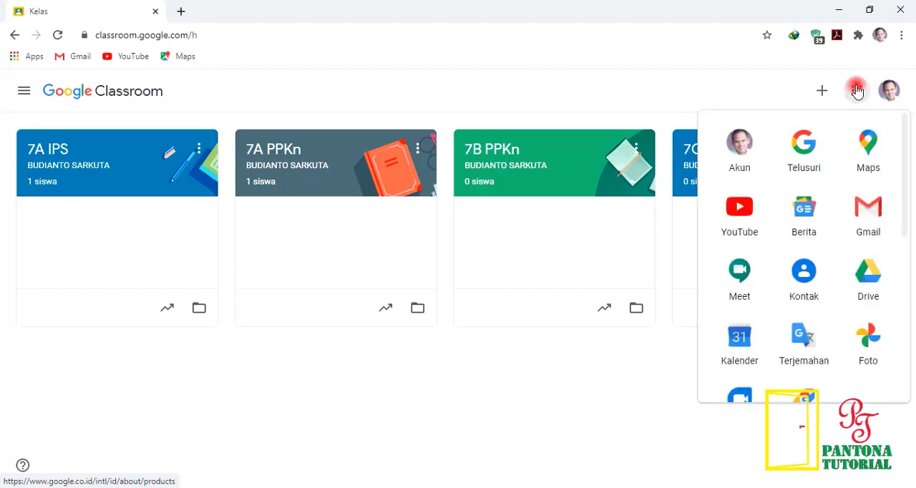
left_click(875, 284)
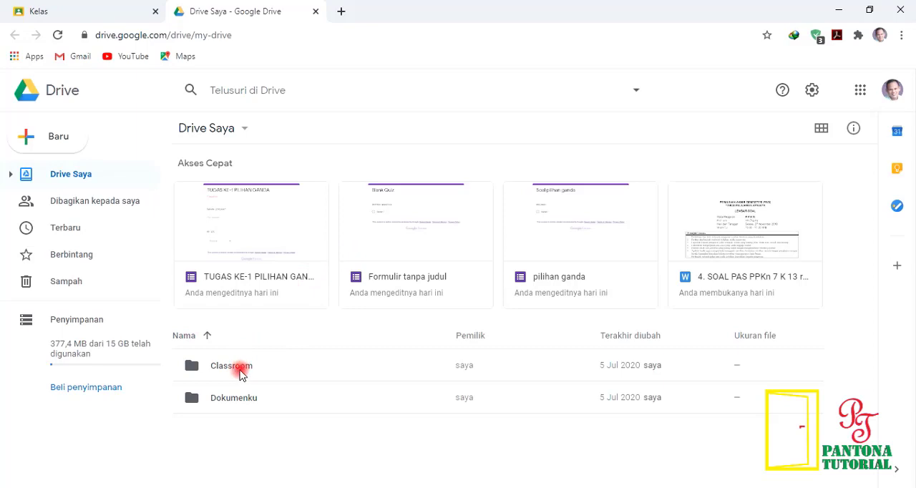
Step: Open the TUGAS KE-1 PILIHAN GANDA form from the 7A PPKn folder inside Drive's Classroom folder
left_click(239, 373)
double_click(239, 373)
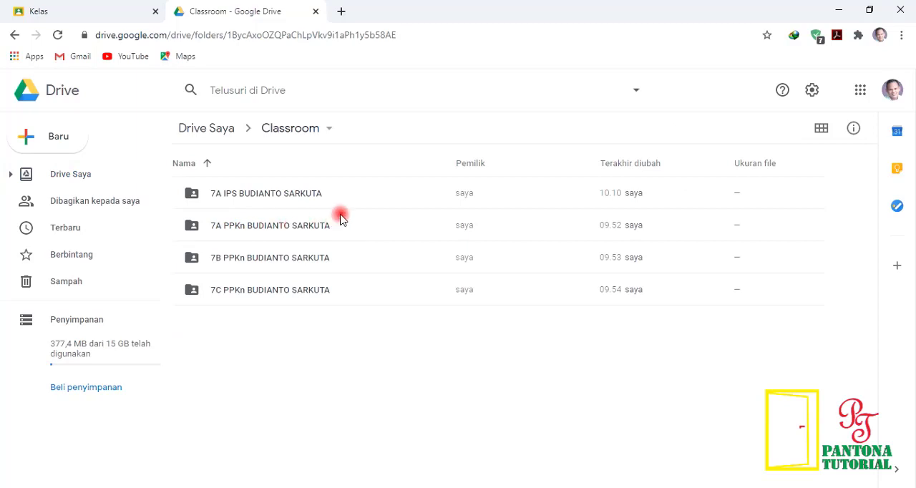
double_click(280, 228)
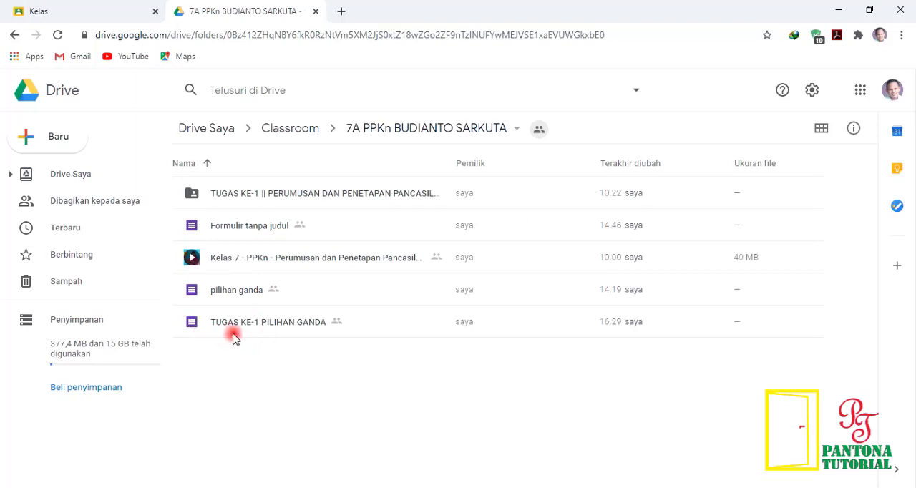
double_click(291, 322)
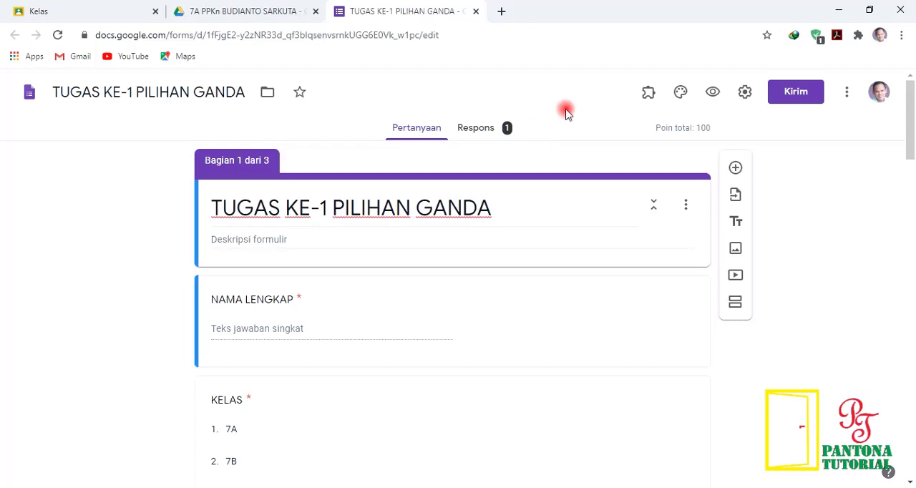
Step: Open the form's responses and review the score insights, frequently missed questions and respondent details in the summary
left_click(497, 128)
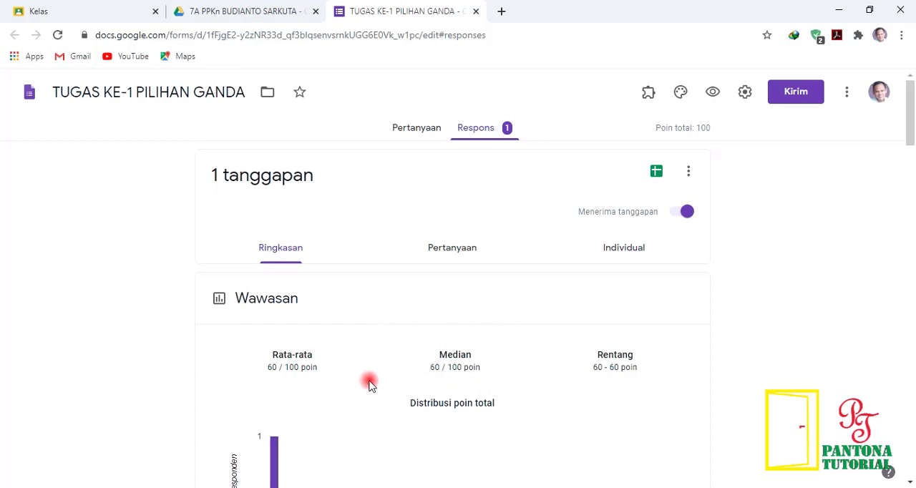
scroll(370, 385, "down", 4)
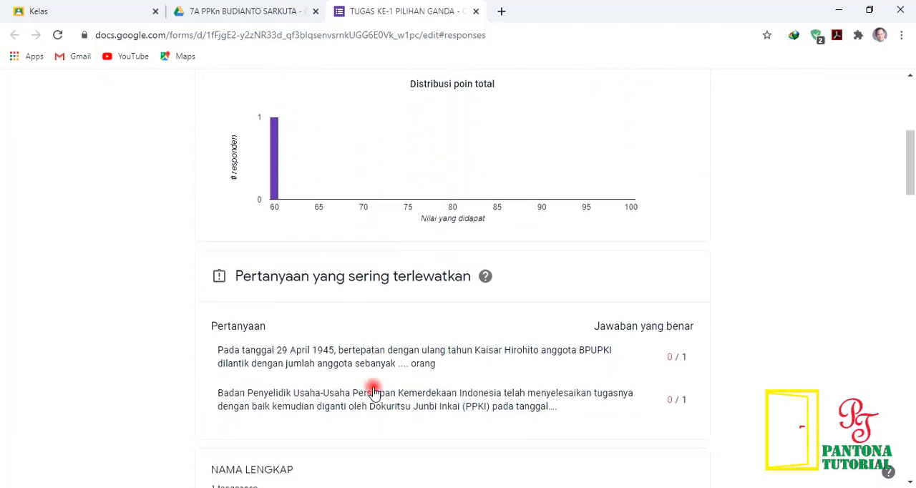
scroll(372, 391, "down", 2)
scroll(373, 391, "down", 1)
scroll(367, 380, "down", 7)
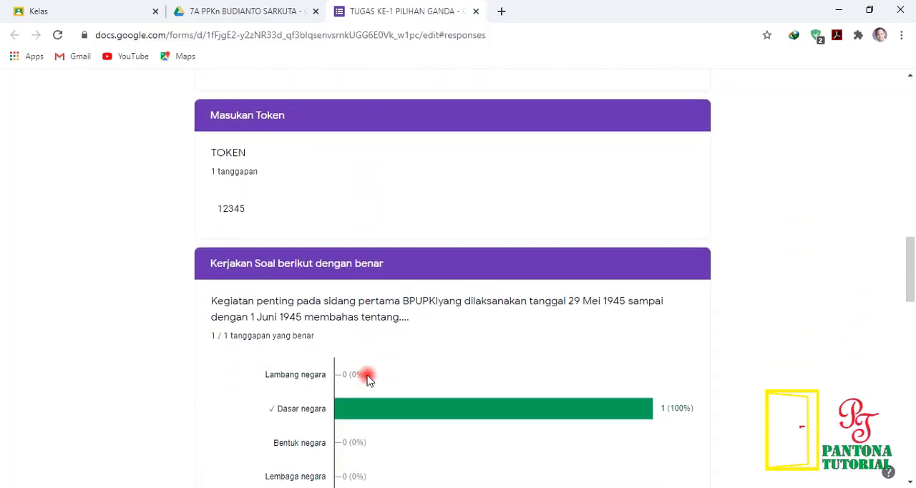
scroll(367, 379, "down", 2)
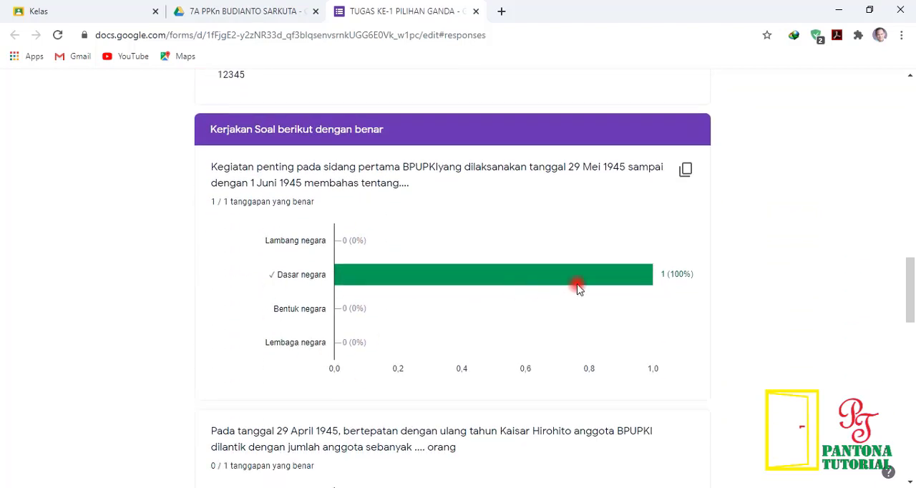
Step: Examine the answer chart of each quiz question, comparing the chosen answers with the correct ones
mouse_move(576, 283)
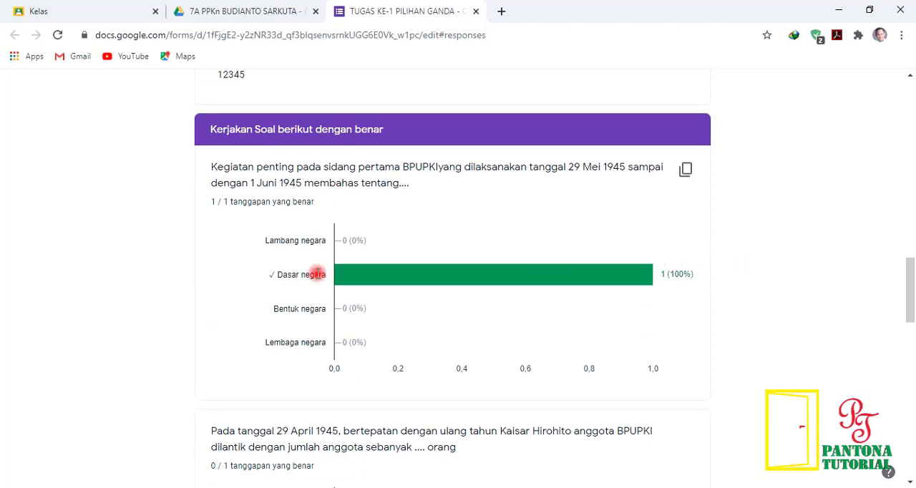
scroll(318, 275, "down", 4)
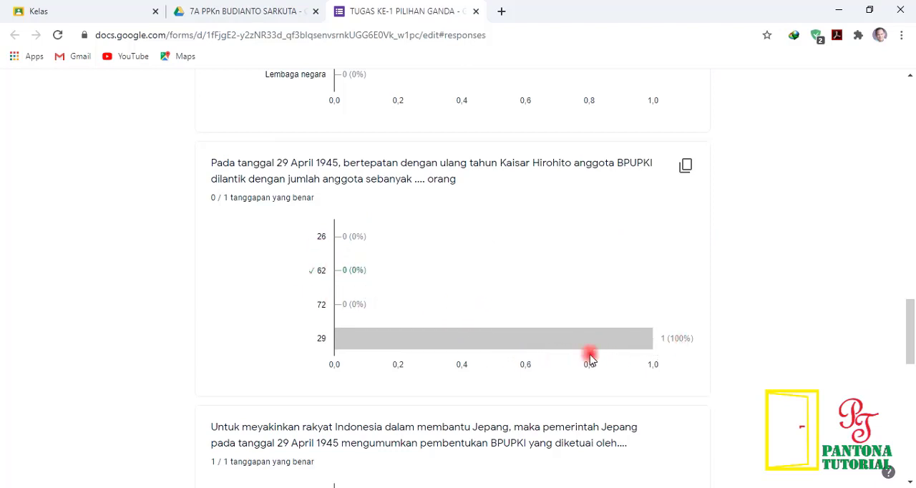
scroll(493, 353, "down", 4)
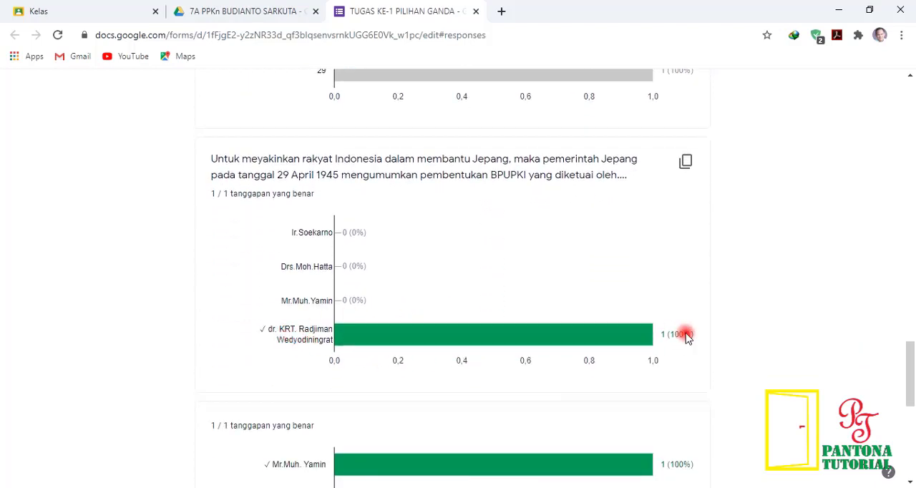
scroll(478, 359, "down", 3)
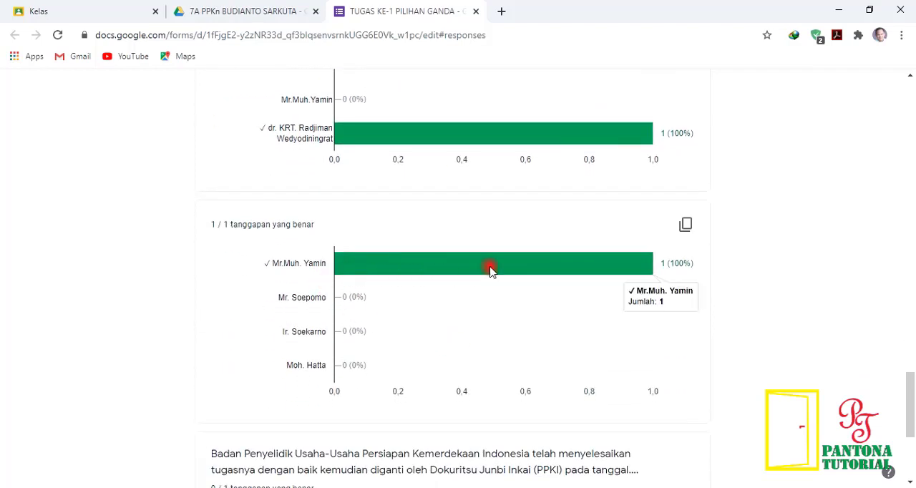
scroll(401, 328, "down", 3)
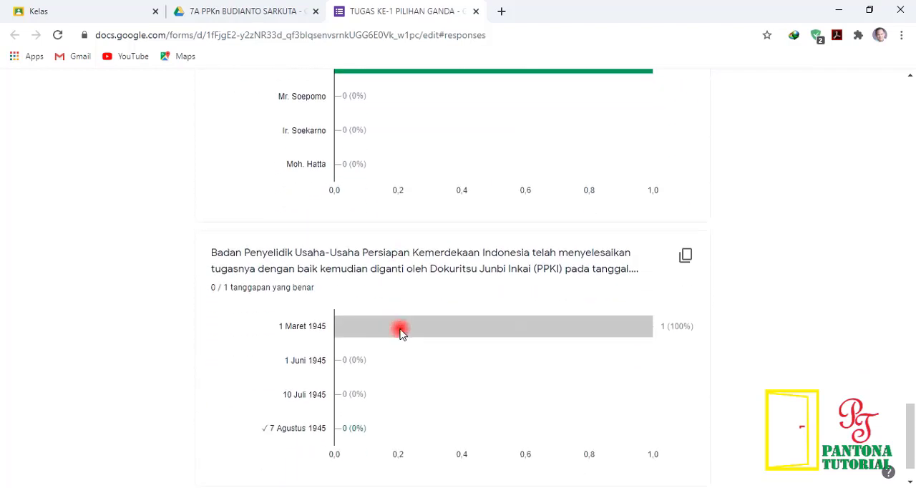
scroll(400, 332, "down", 2)
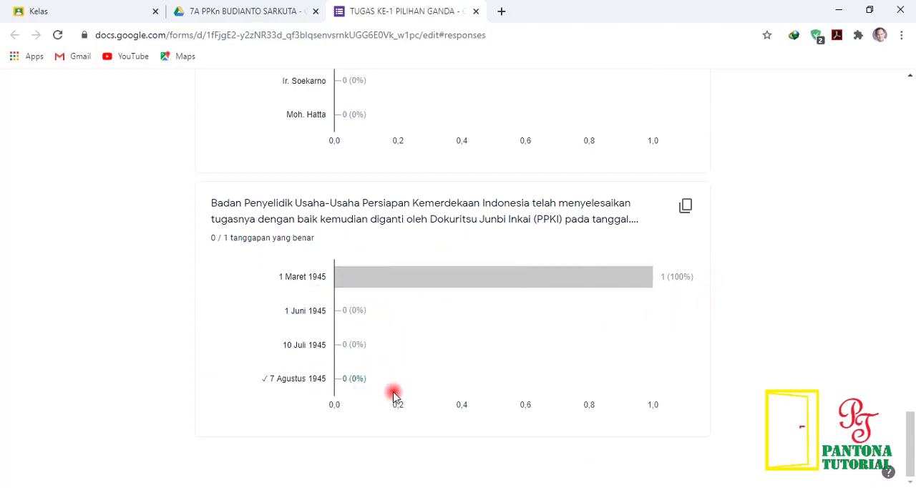
scroll(602, 345, "up", 6)
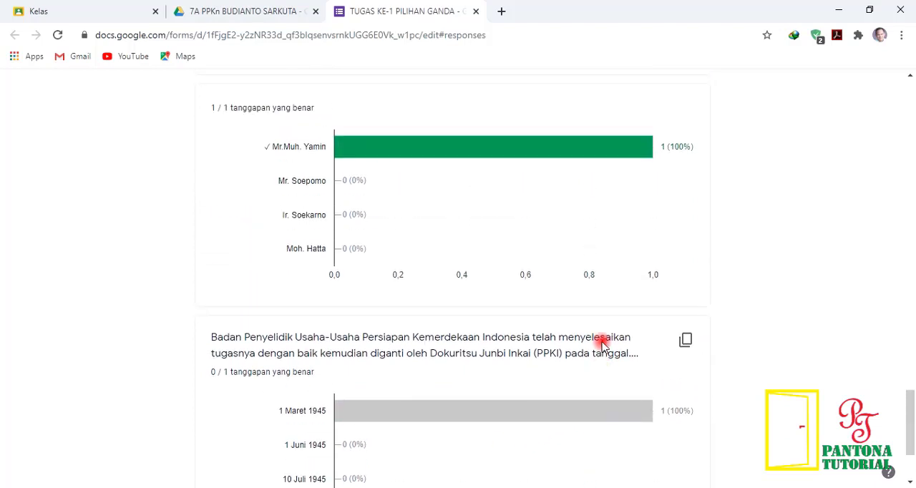
scroll(601, 347, "up", 4)
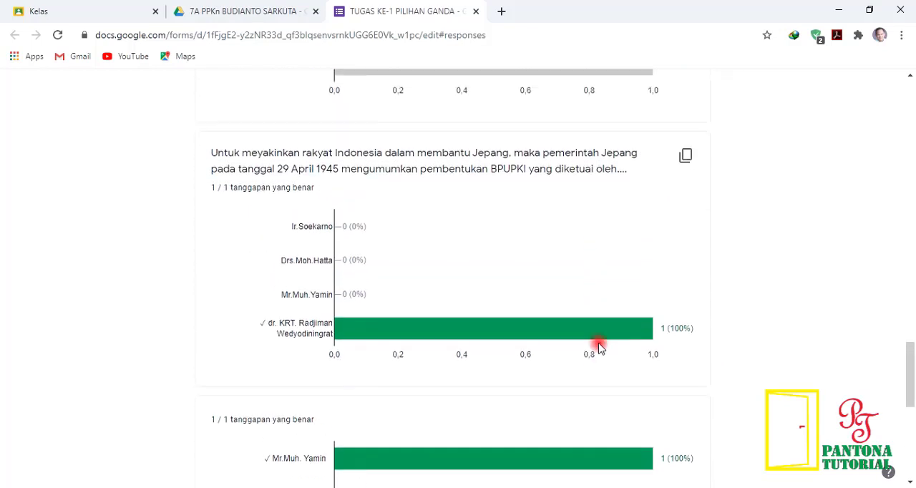
scroll(600, 347, "up", 2)
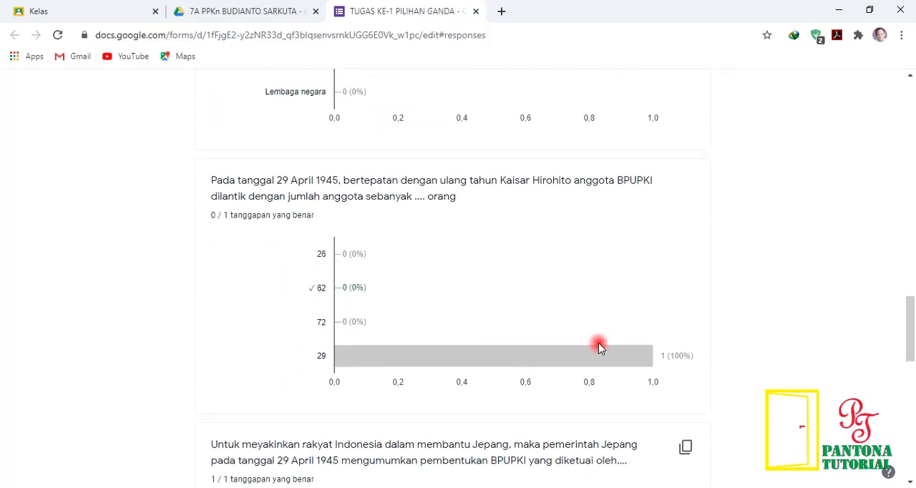
scroll(600, 347, "up", 3)
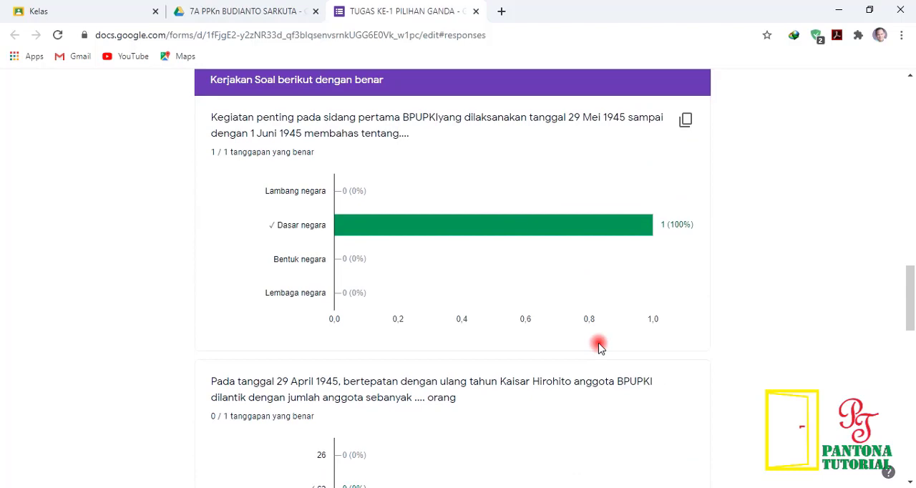
scroll(600, 347, "up", 13)
scroll(431, 348, "up", 5)
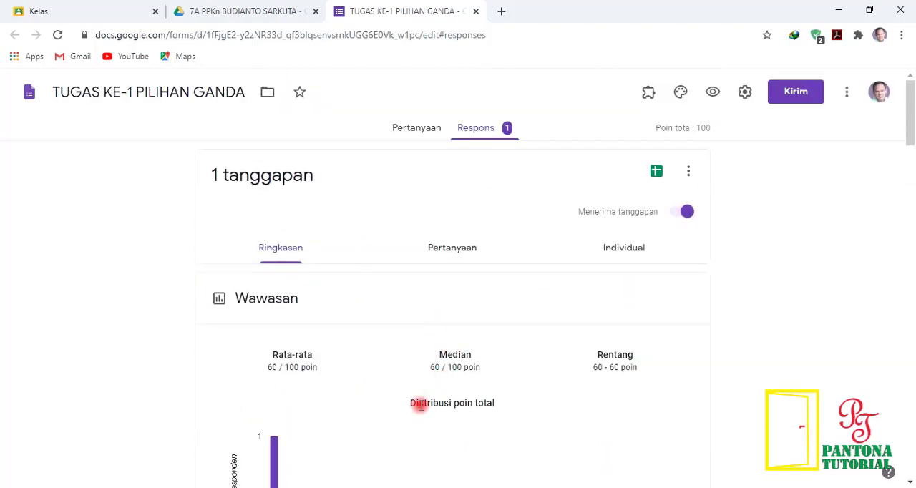
Step: View the student's individual response with its score and identity fields
left_click(631, 249)
scroll(441, 323, "down", 3)
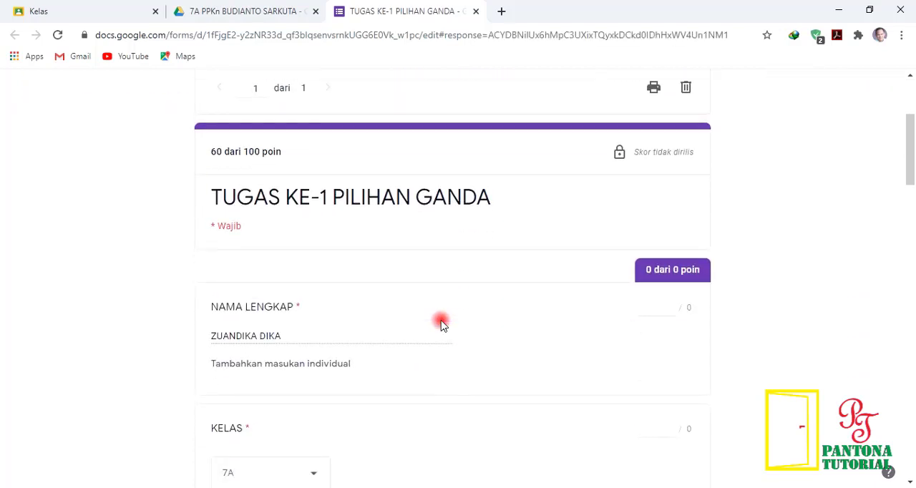
scroll(442, 324, "up", 3)
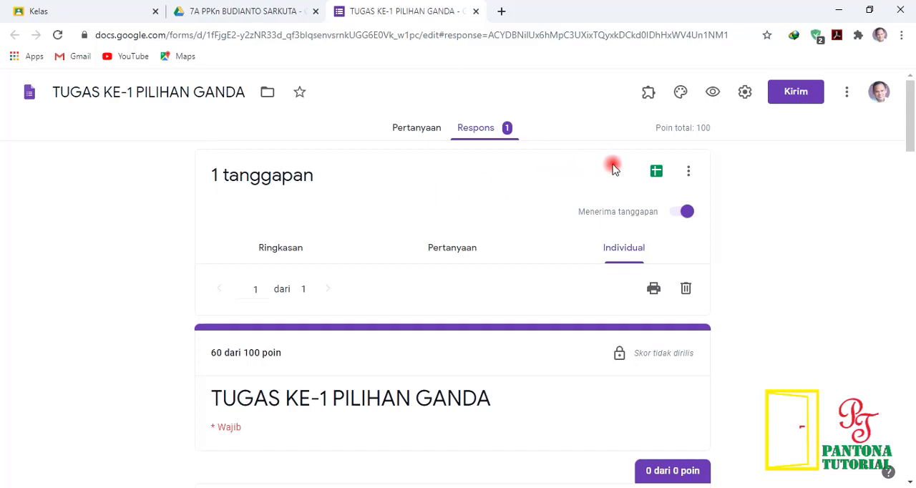
Step: Create a new spreadsheet for the form responses and download it as Microsoft Excel (.xlsx)
left_click(657, 173)
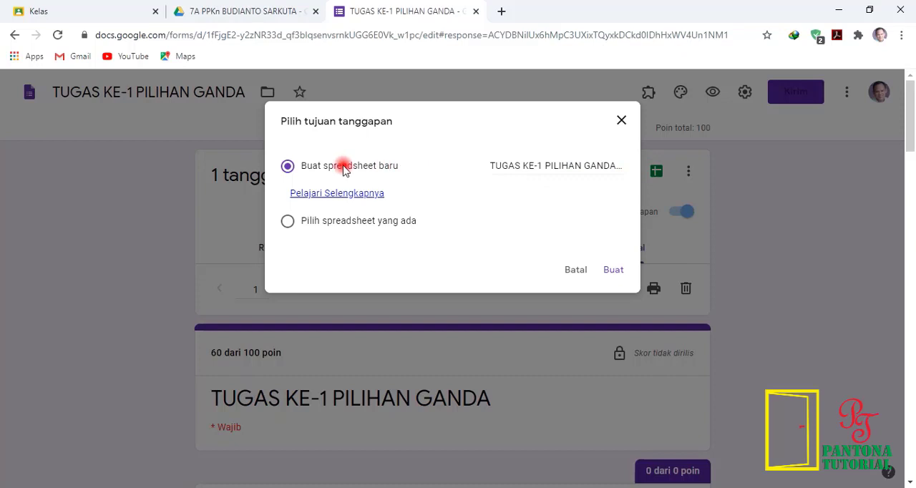
left_click(614, 271)
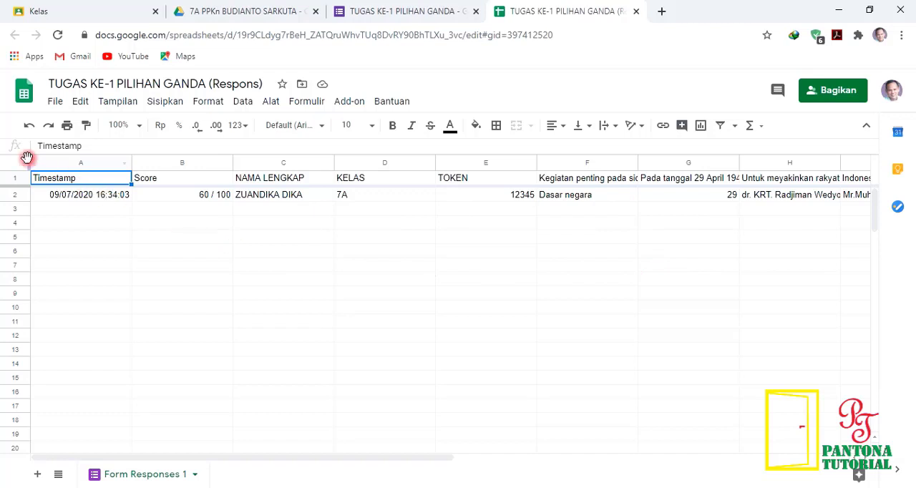
left_click(55, 102)
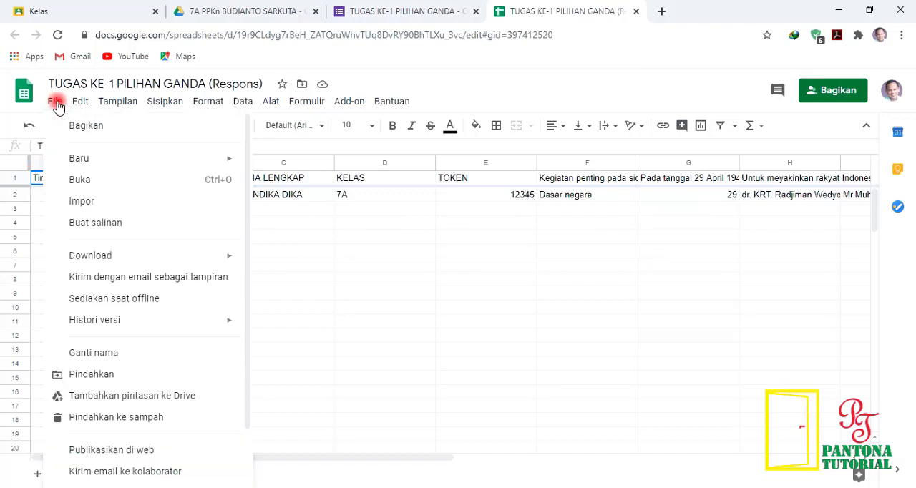
mouse_move(146, 324)
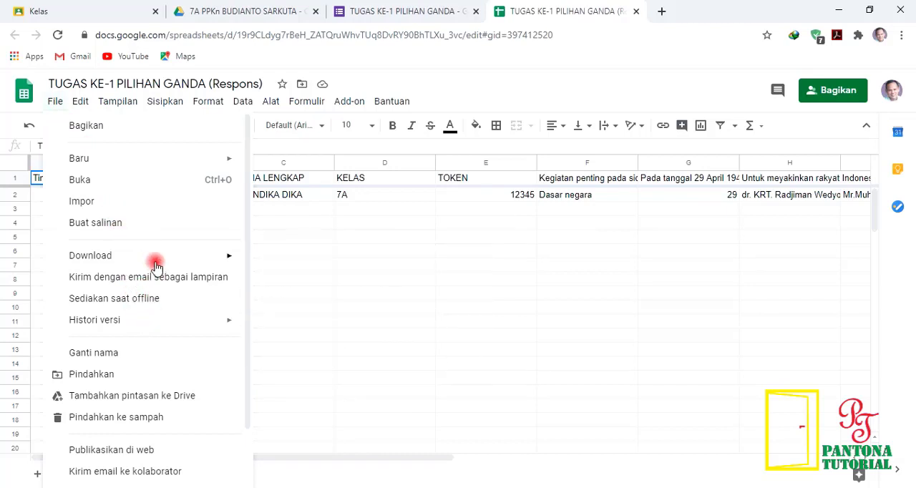
mouse_move(149, 258)
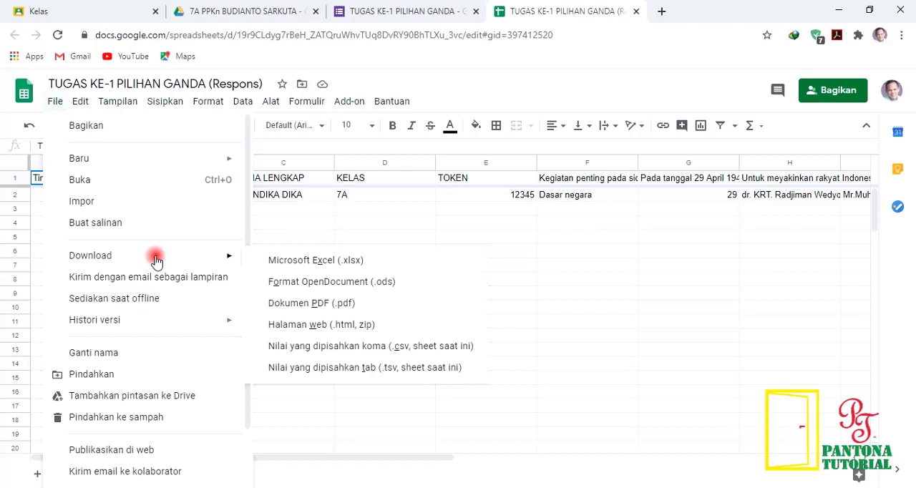
left_click(314, 261)
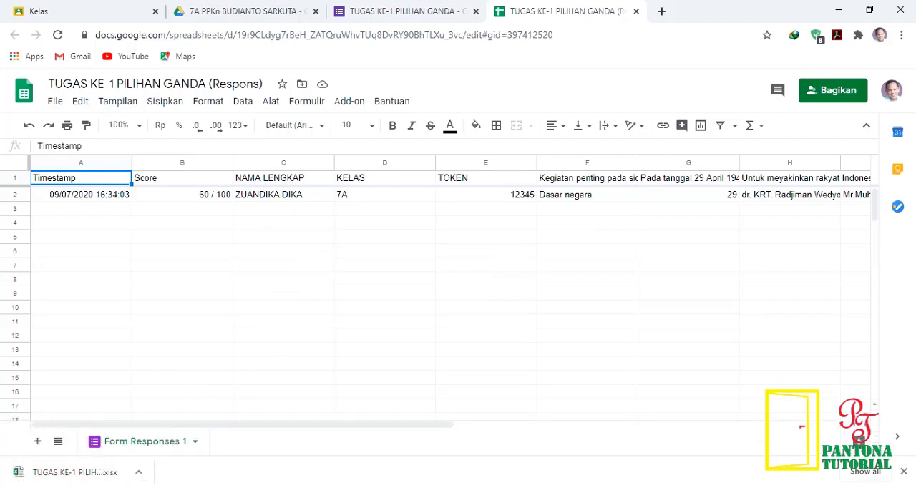
Step: Open the downloaded TUGAS KE-1 PILIHAN GANDA (Respons) workbook from the Downloads folder in Excel and enable editing
left_click(85, 487)
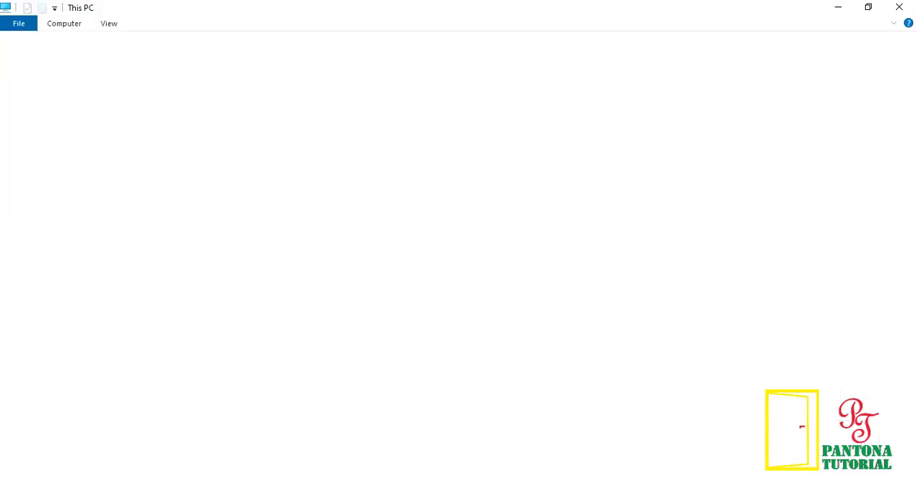
left_click(57, 110)
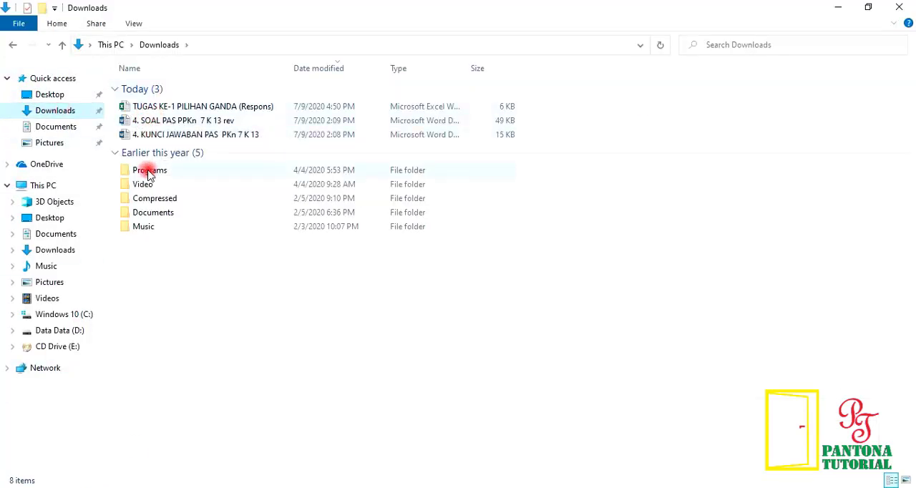
left_click(146, 109)
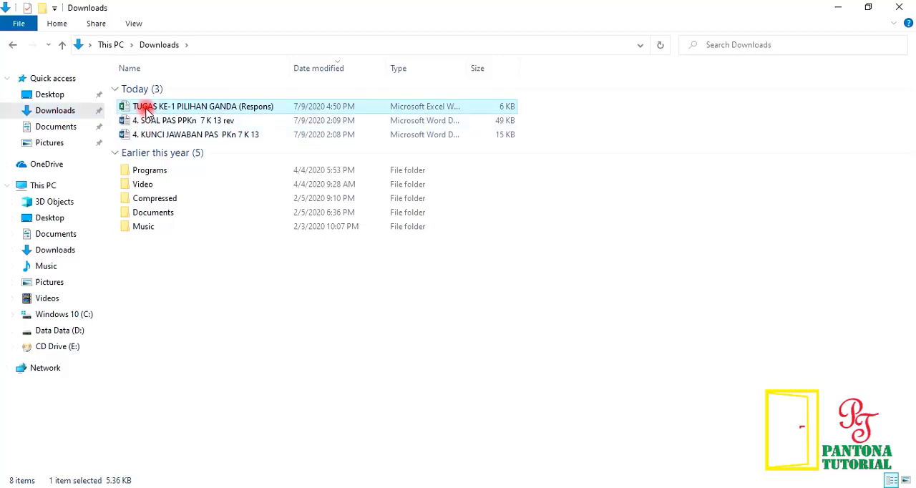
double_click(147, 108)
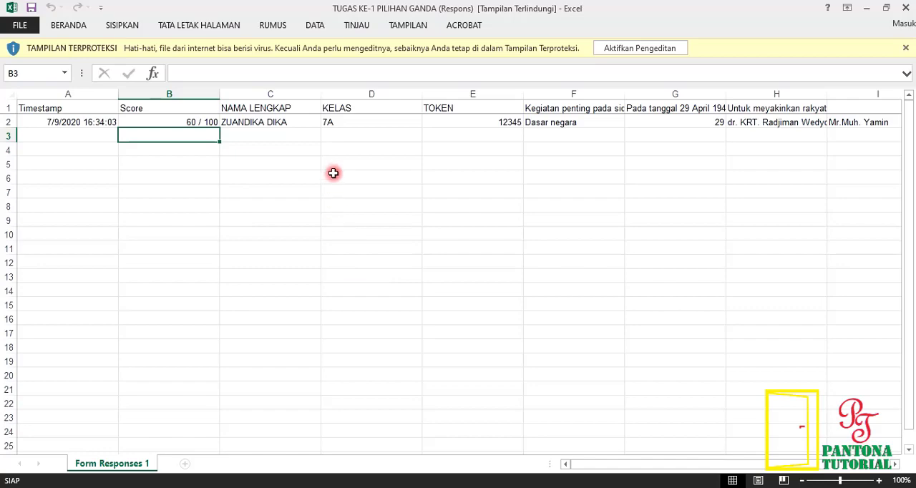
left_click(626, 48)
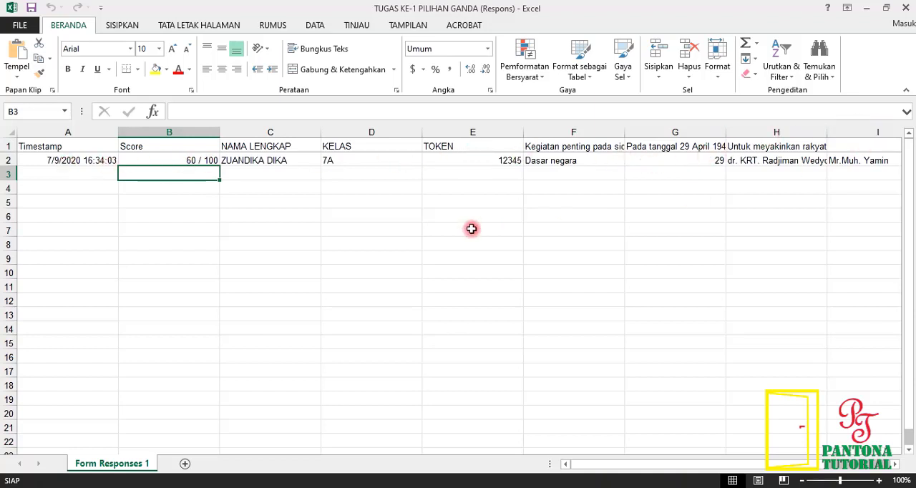
Step: Return to the teacher's Google Classroom class overview in Chrome
key("alt+Tab")
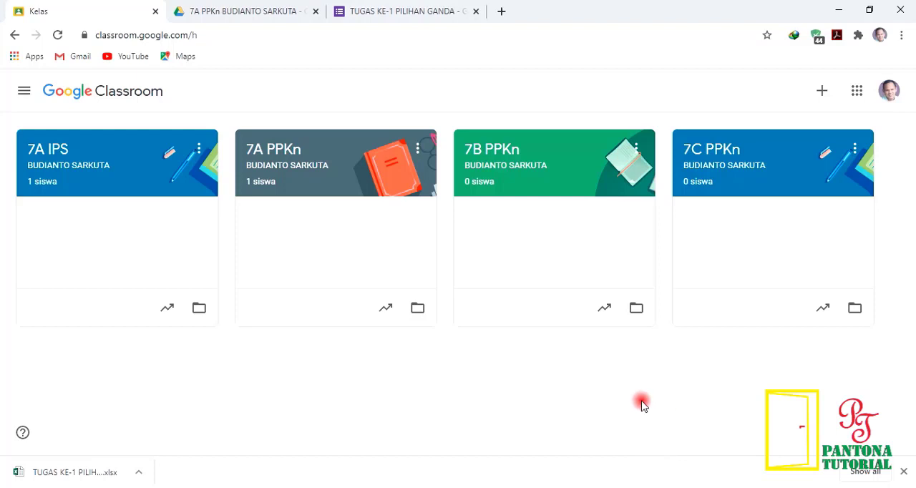
Step: Open the 7A PPKn class gradebook and record a grade of 60 for the student's TUGAS KE-1 PILIHAN GANDA
left_click(292, 152)
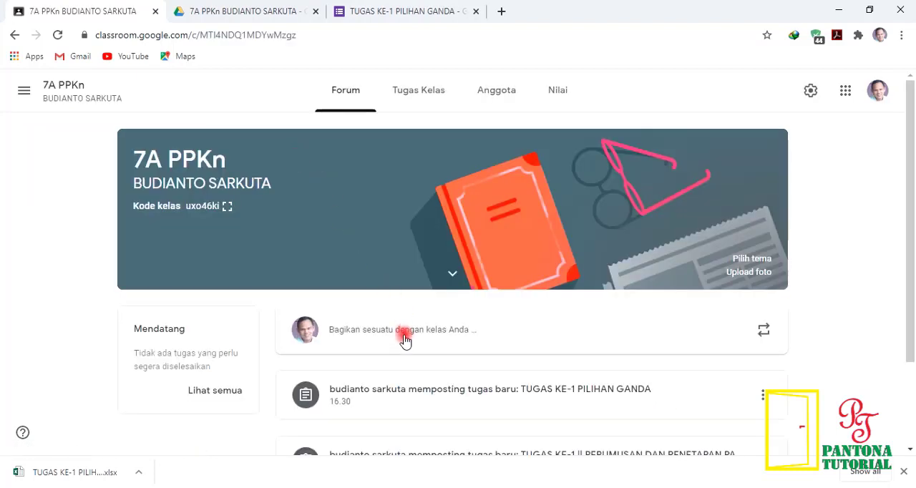
scroll(404, 341, "down", 1)
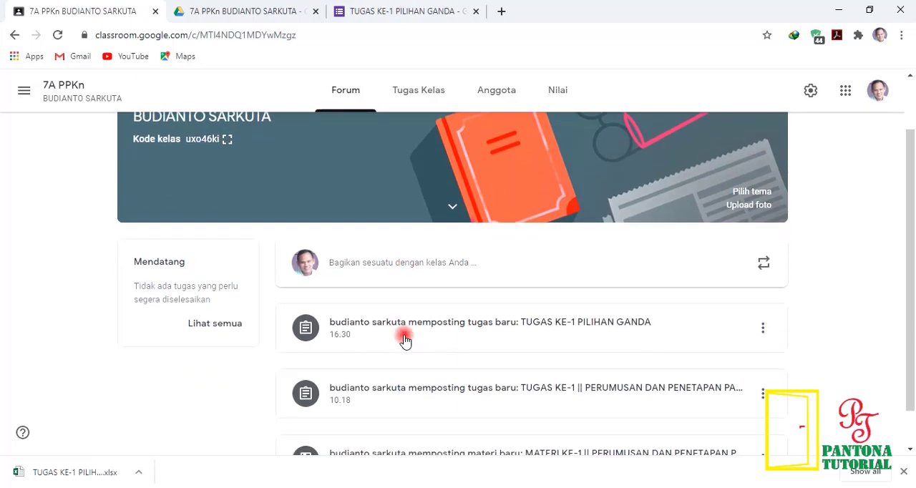
scroll(405, 341, "up", 1)
left_click(556, 93)
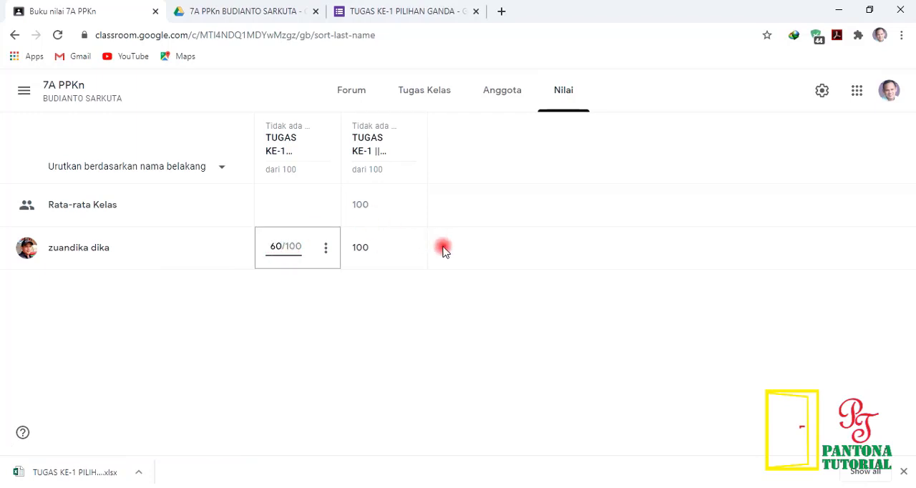
left_click(355, 291)
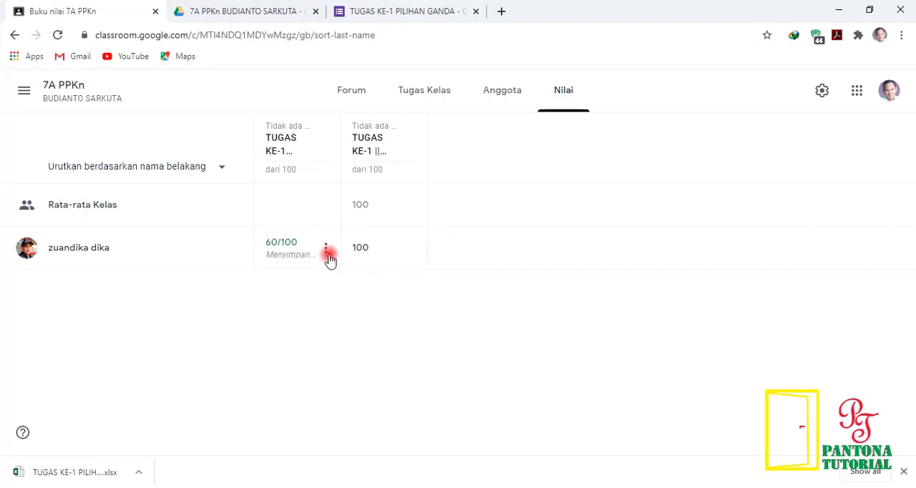
left_click(326, 252)
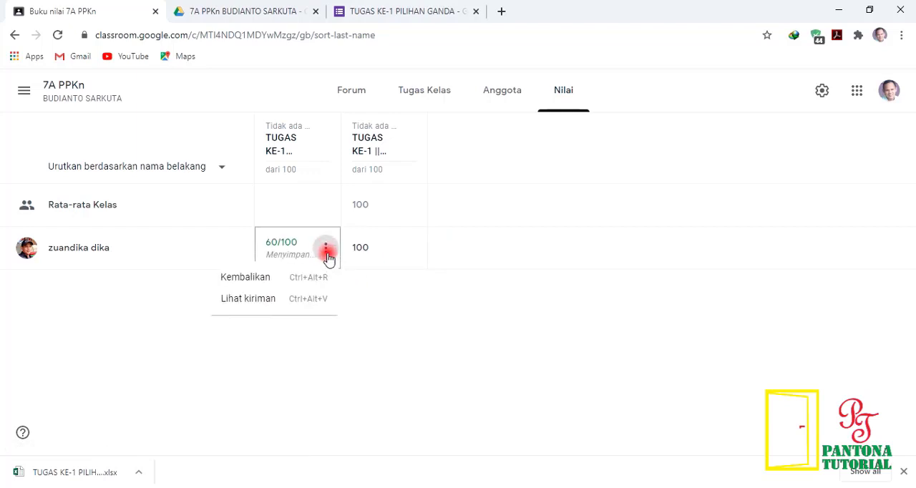
left_click(244, 277)
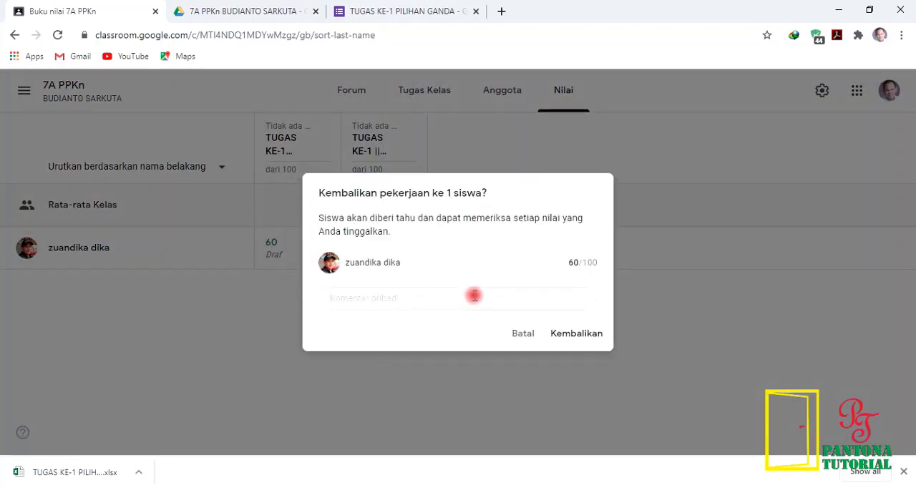
left_click(526, 334)
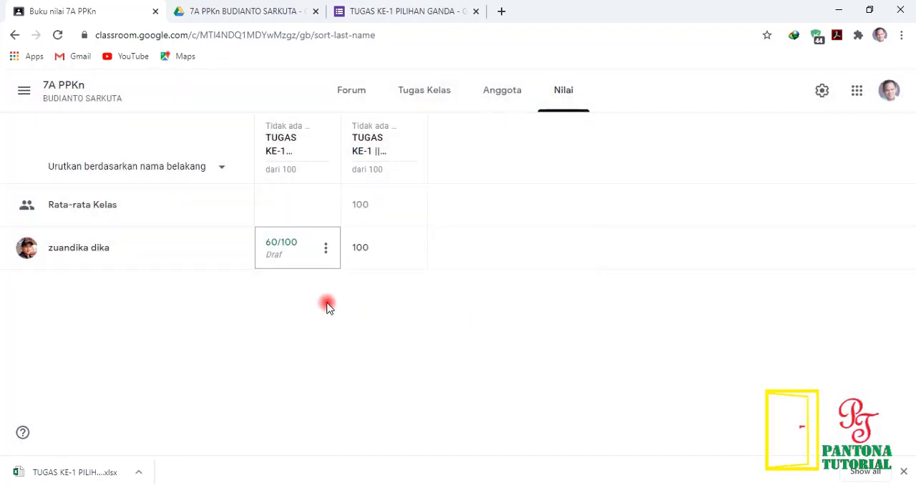
Step: Return the student's graded TUGAS KE-1 PILIHAN GANDA work from the gradebook, without a private comment
left_click(327, 249)
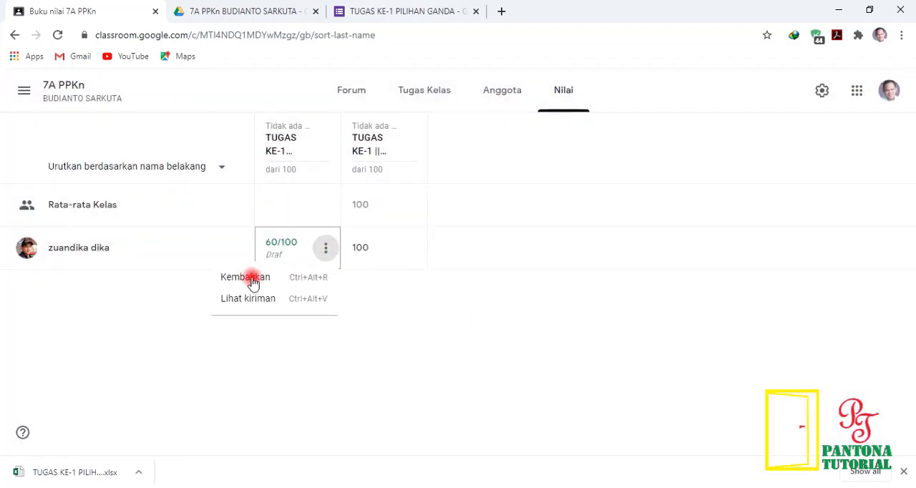
left_click(251, 279)
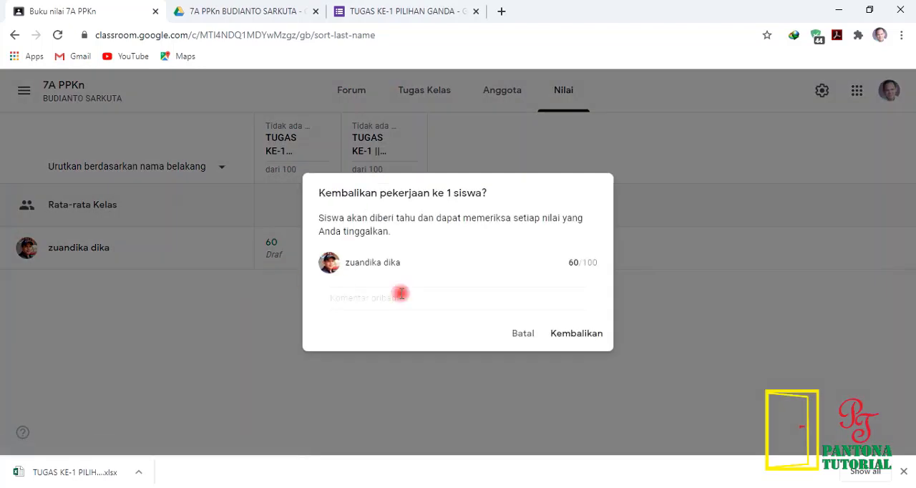
left_click(584, 336)
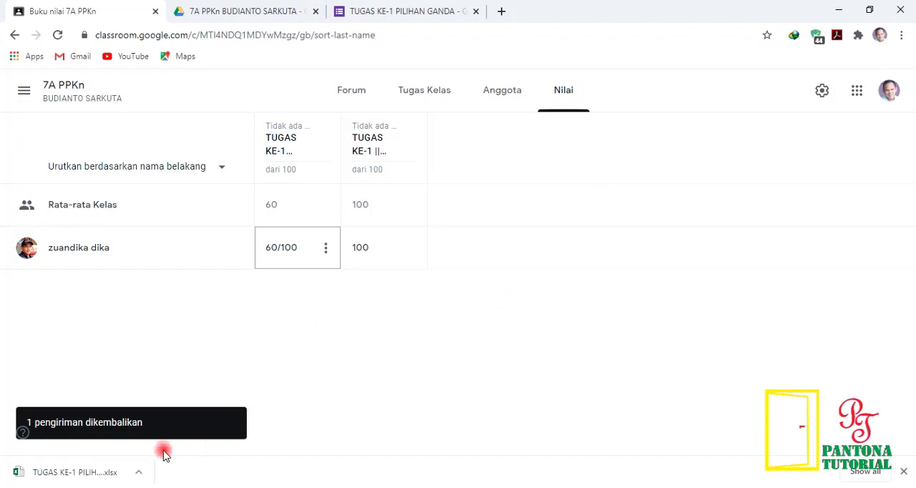
Step: Switch to the student's Classroom in Edge and check the returned grade on the TUGAS KE-1 PILIHAN GANDA assignment page
key("alt+Tab")
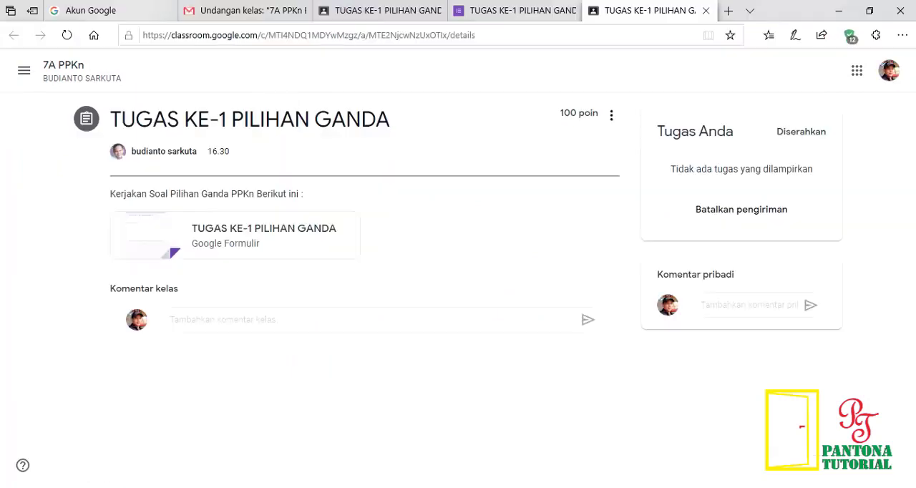
left_click(25, 71)
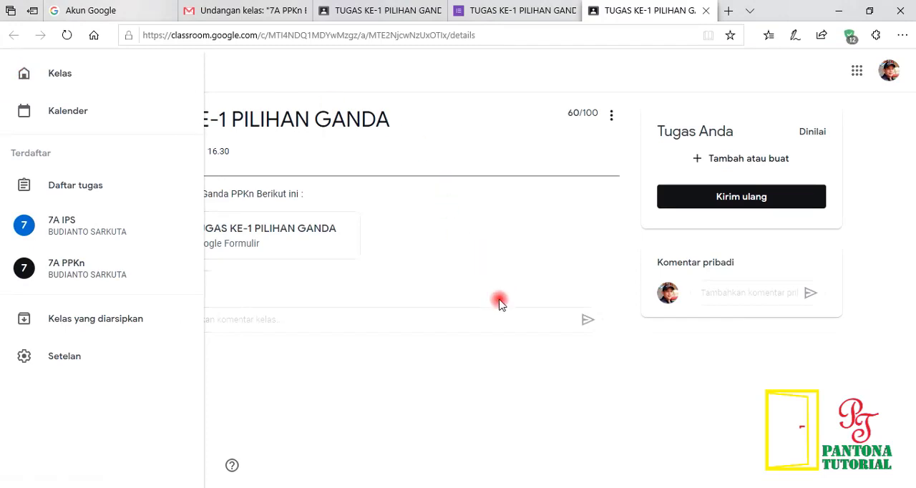
left_click(441, 350)
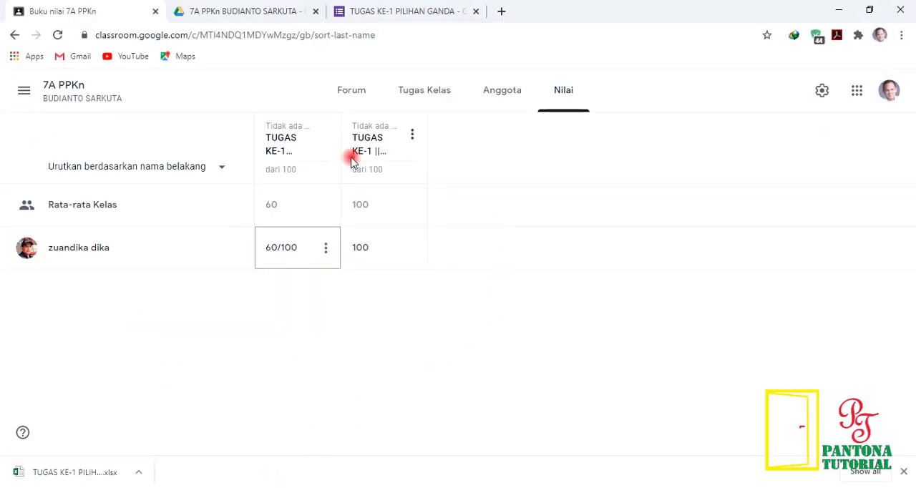
Step: Go back from the 7A PPKn gradebook to the teacher's Classroom class overview in Chrome
left_click(23, 96)
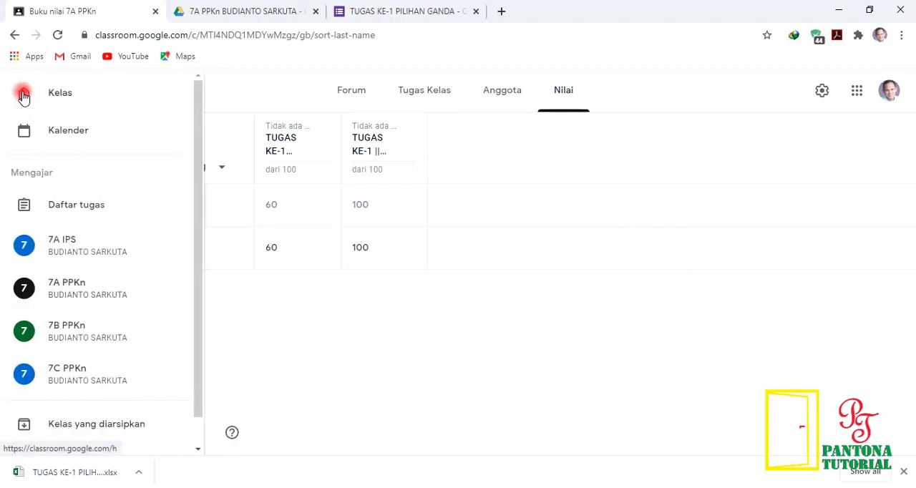
left_click(42, 97)
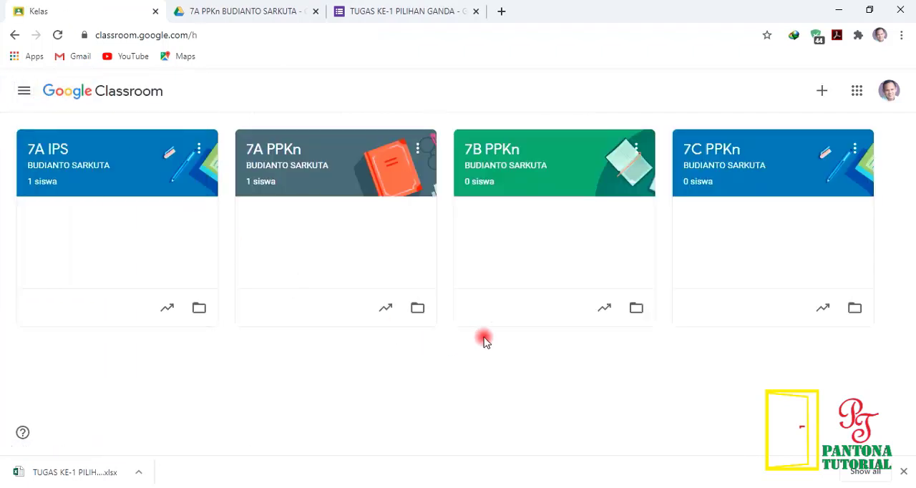